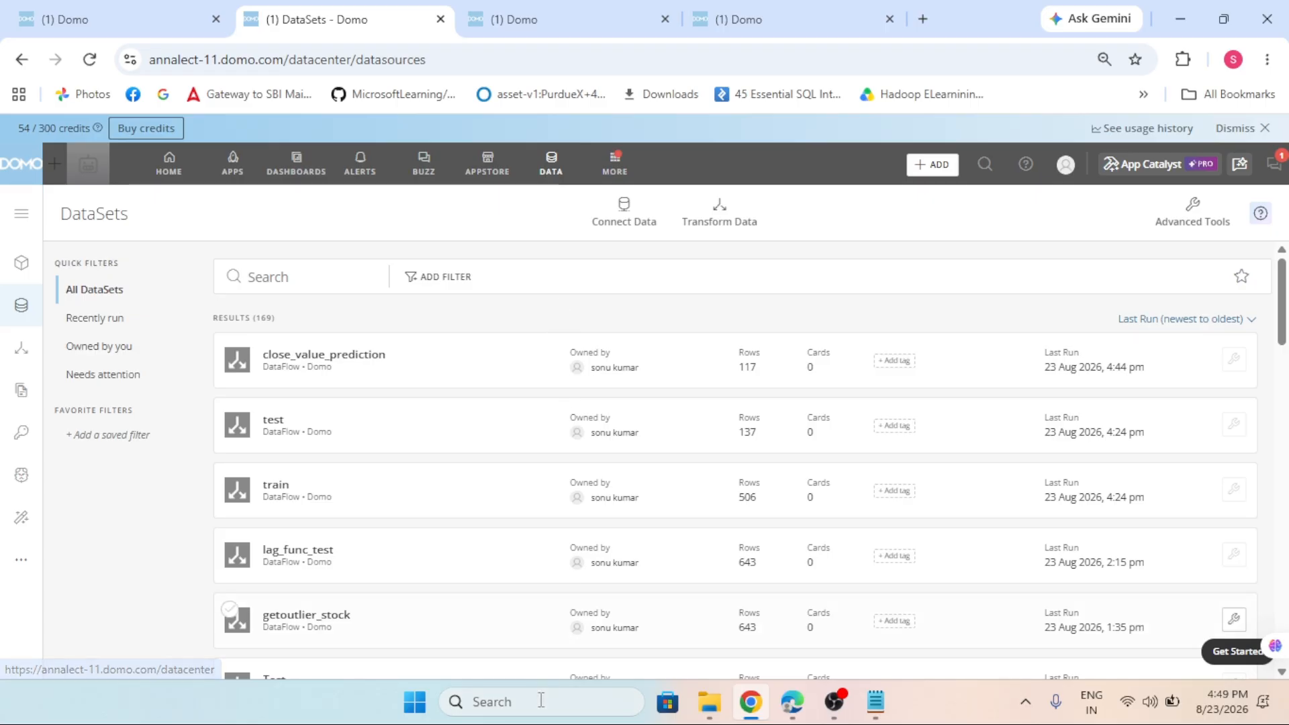
Step: Open the coalindia_historical_23012024_to_23082026.xlsx dataset and display its data table
scroll(569, 647, down, 4)
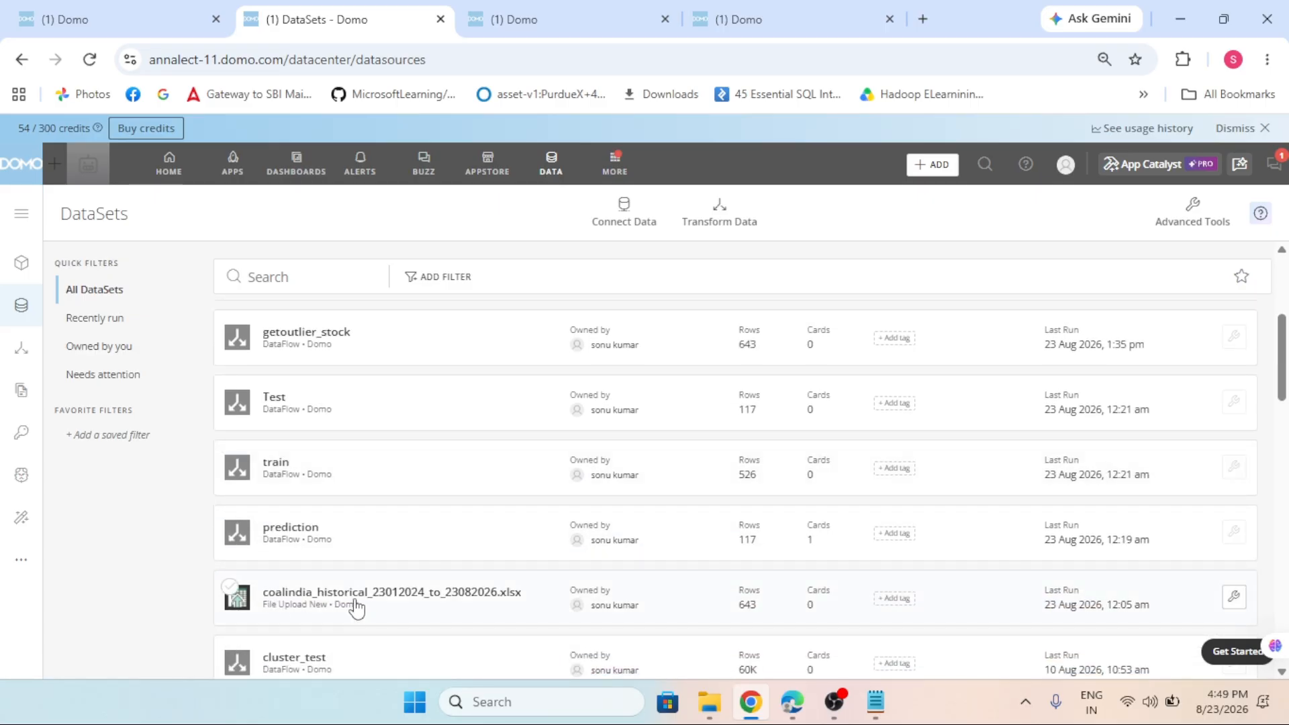
click(356, 604)
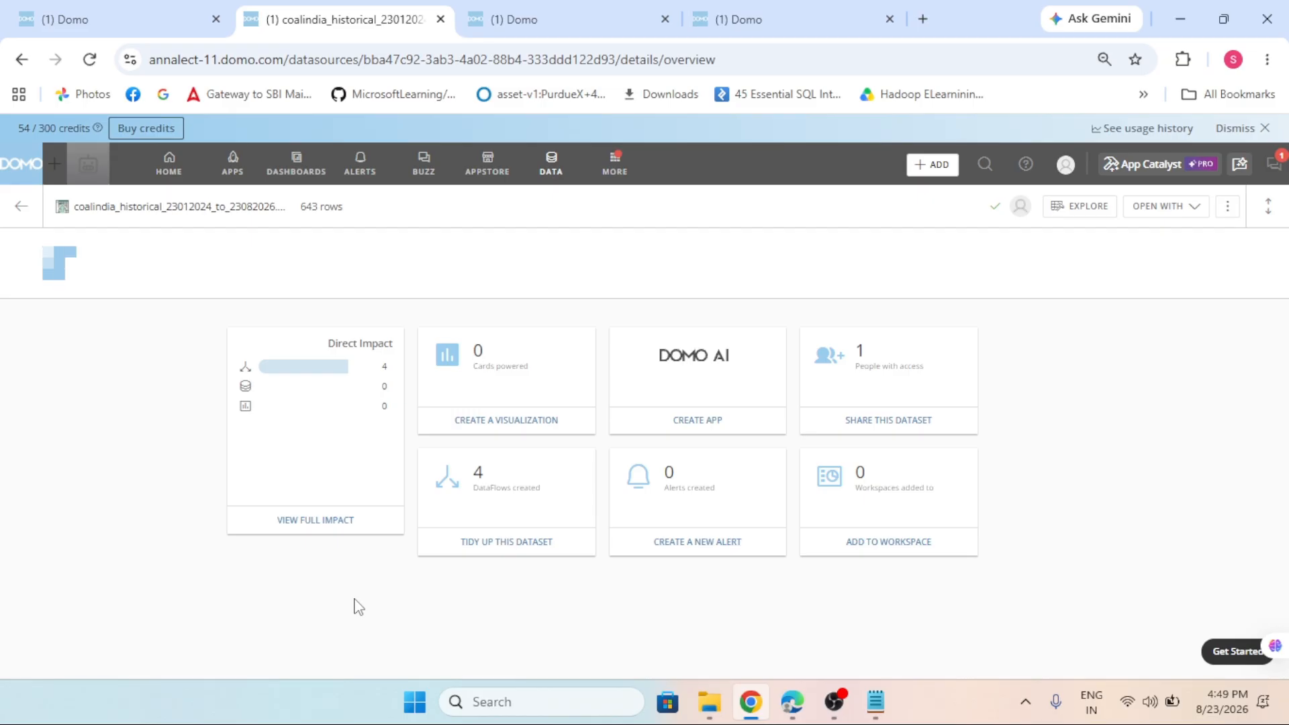
mouse_move(81, 206)
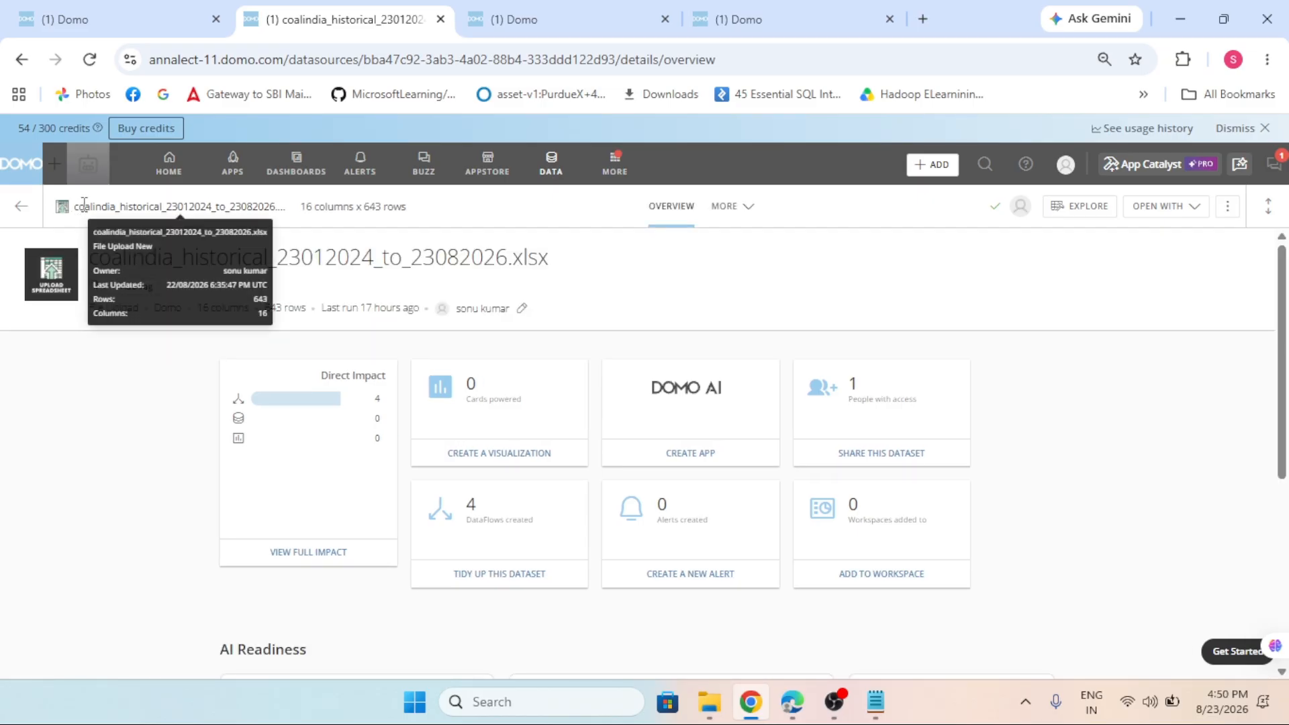
click(739, 217)
click(761, 259)
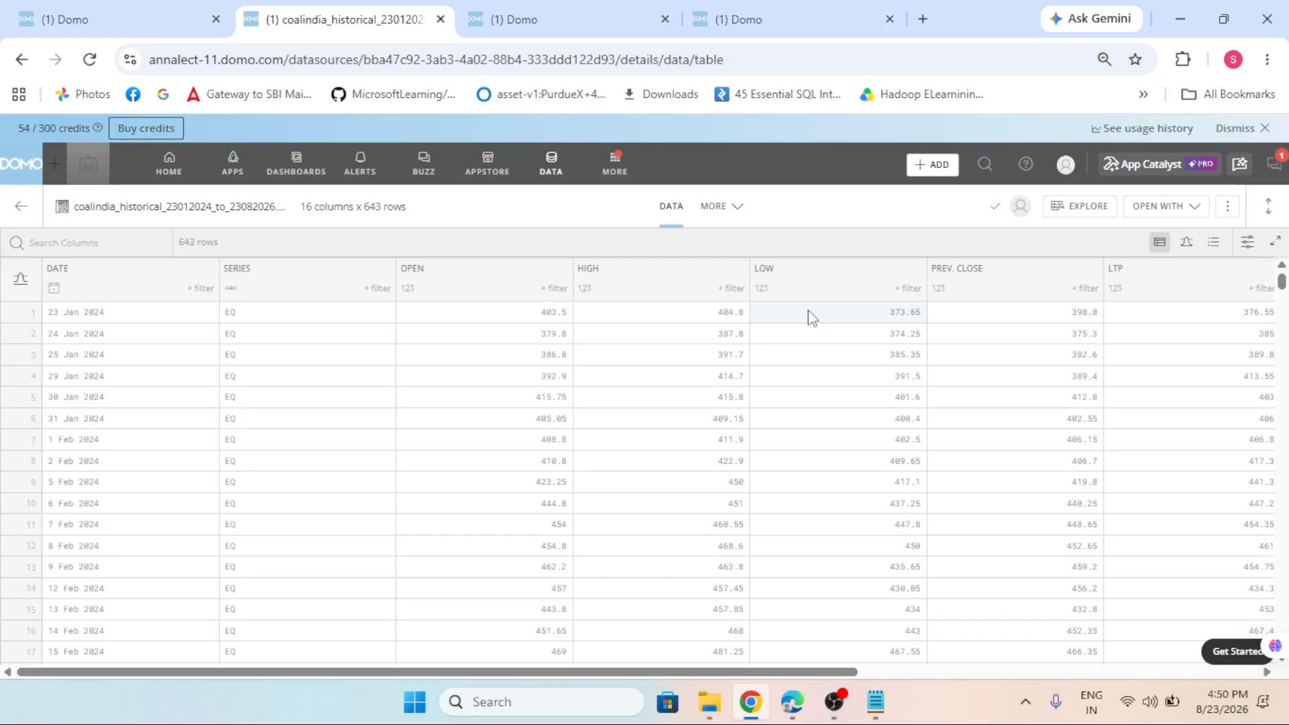
Step: Examine the stock table's columns from DATE through NO OF TRADES and copy the CLOSE column name
drag(802, 671, 907, 678)
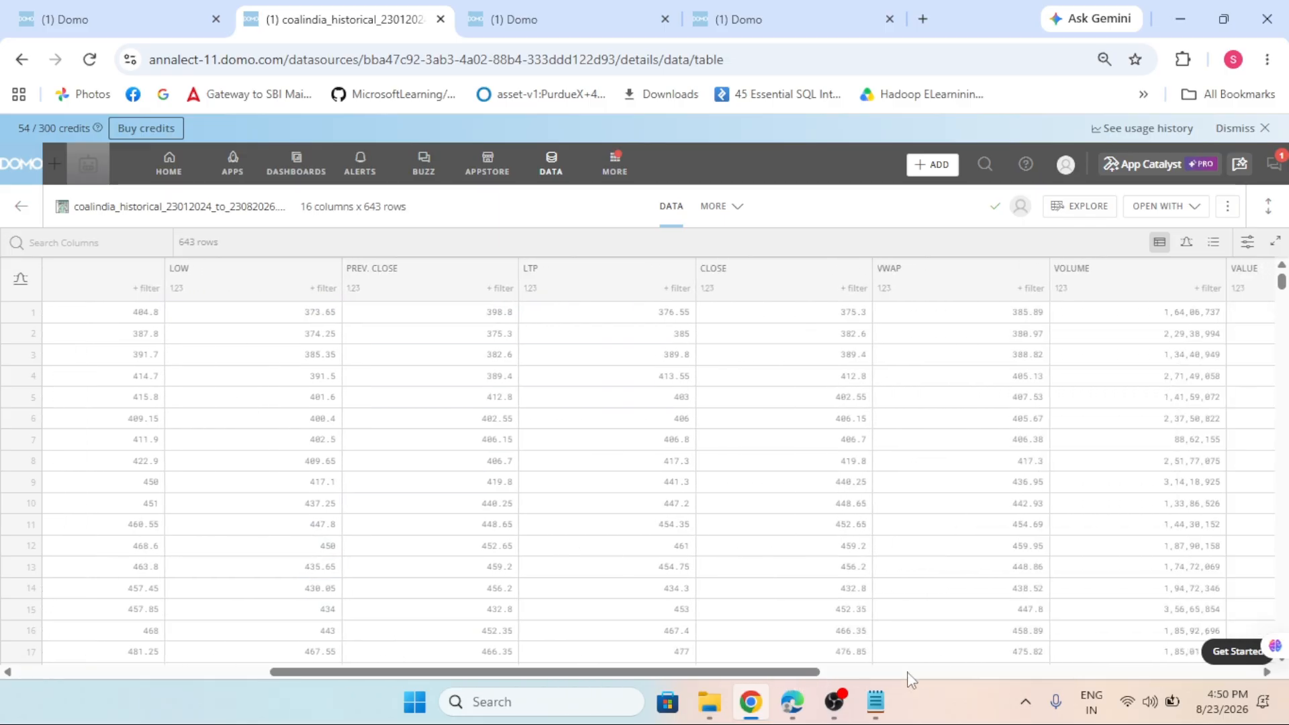
drag(786, 673, 925, 683)
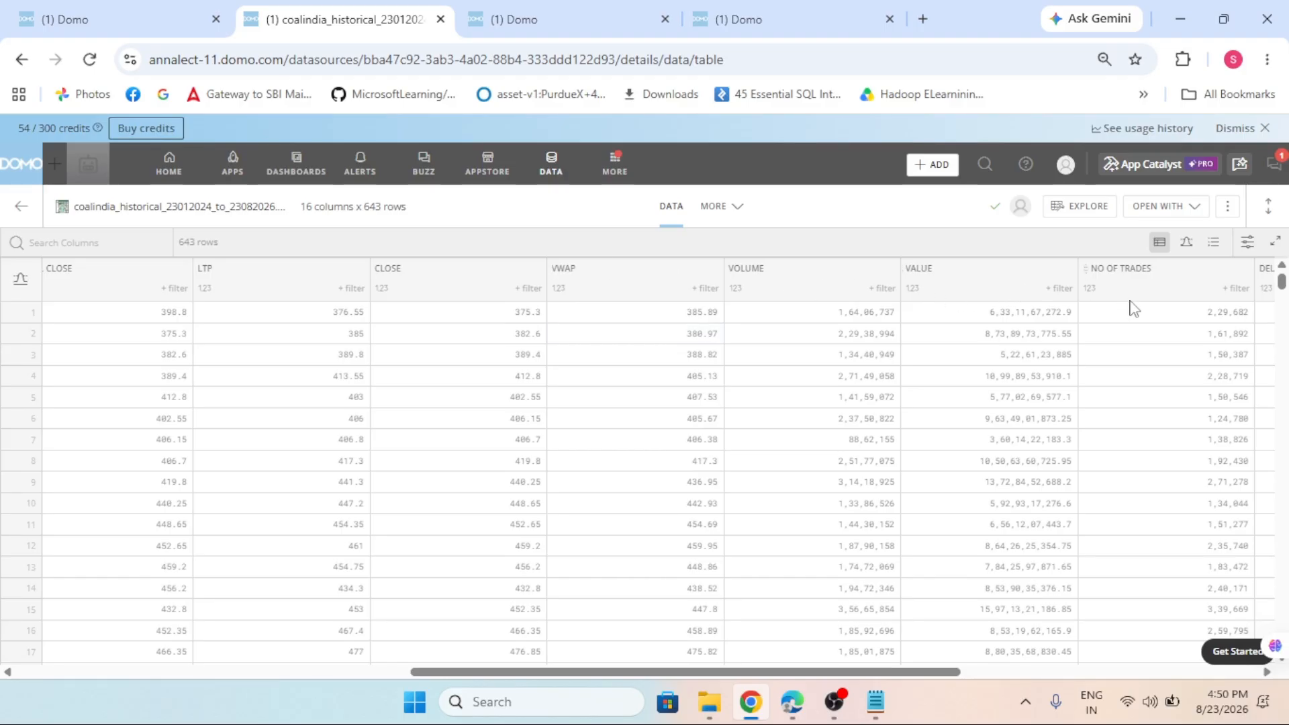
drag(812, 672, 343, 673)
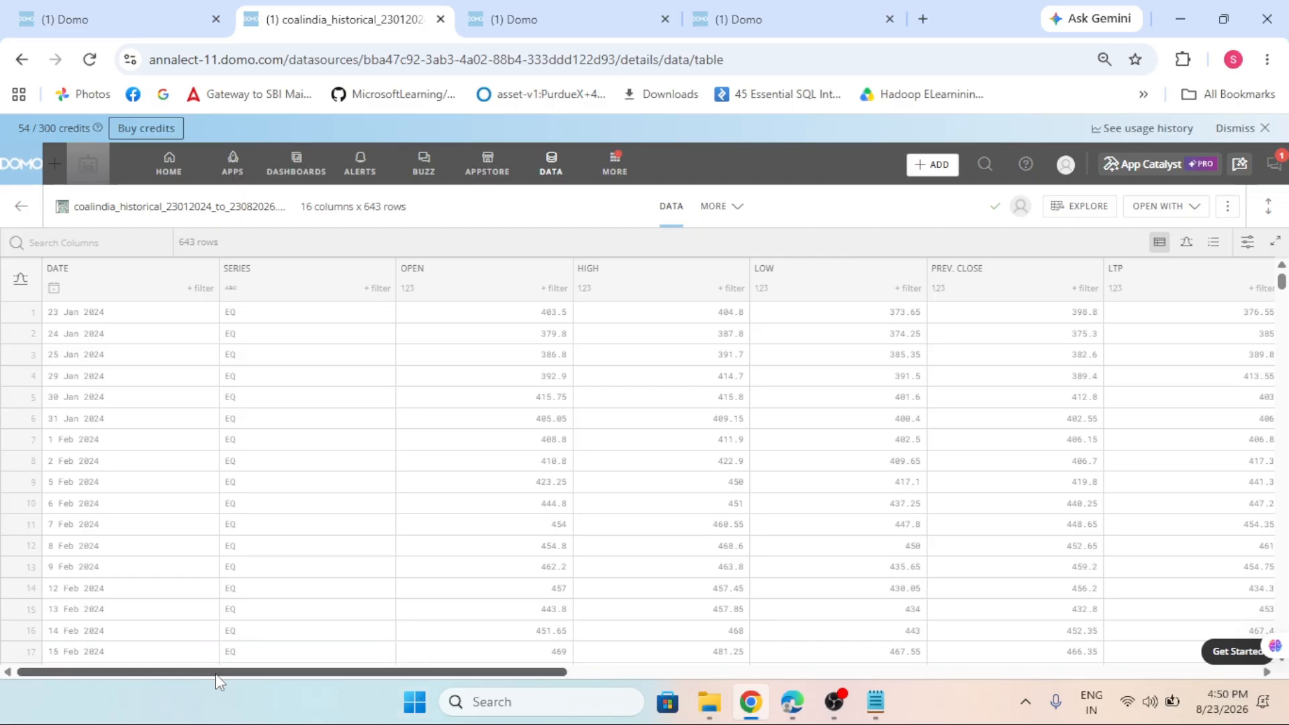
drag(231, 672, 479, 708)
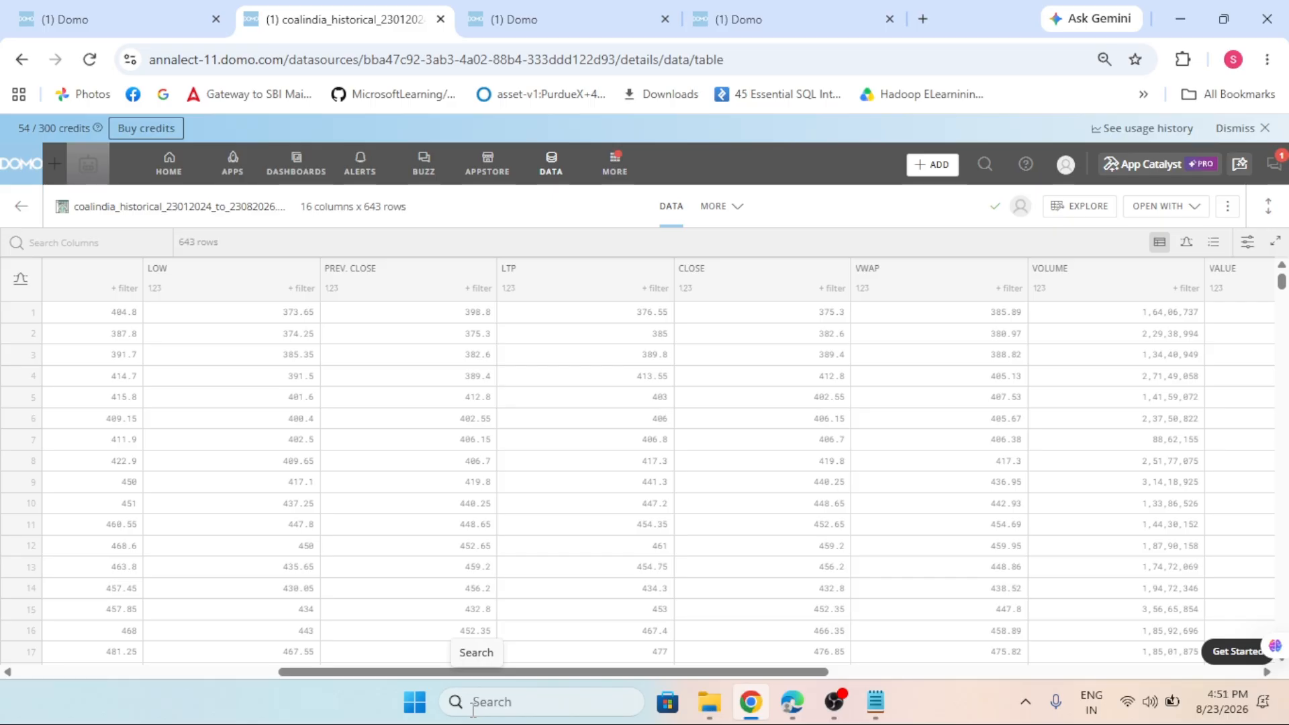
double_click(700, 269)
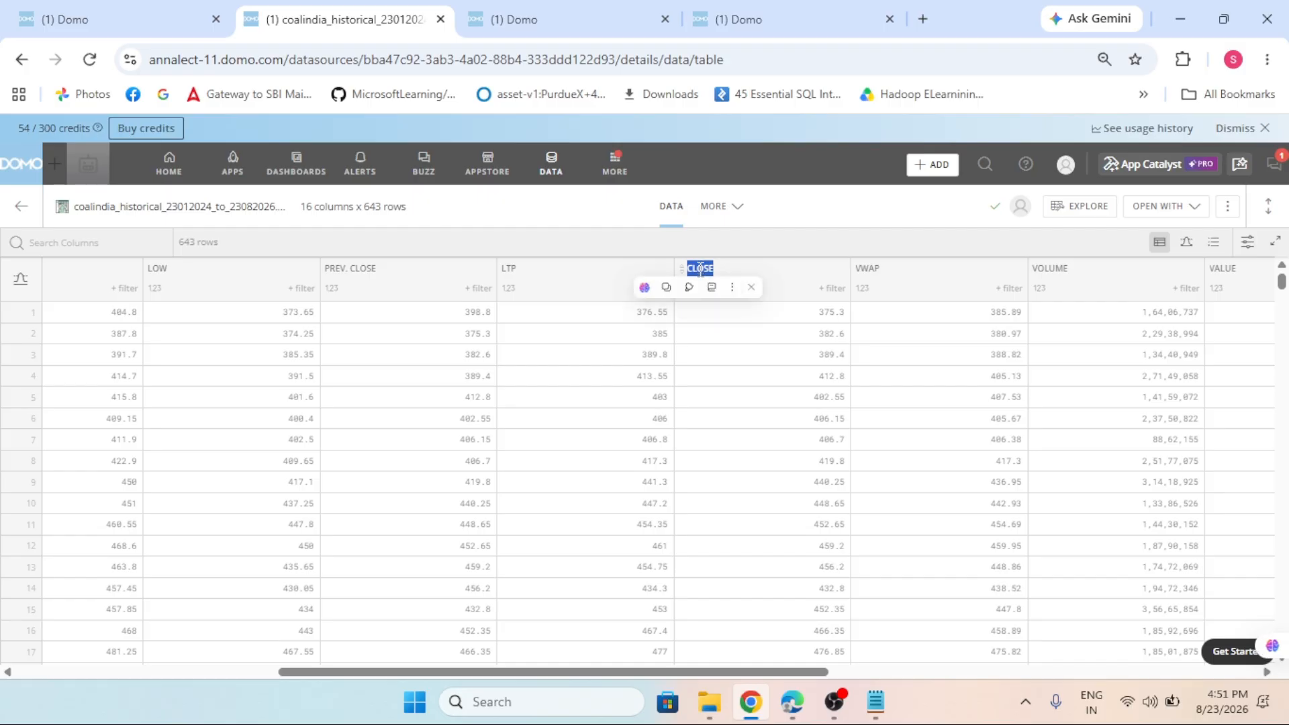
click(700, 270)
double_click(699, 271)
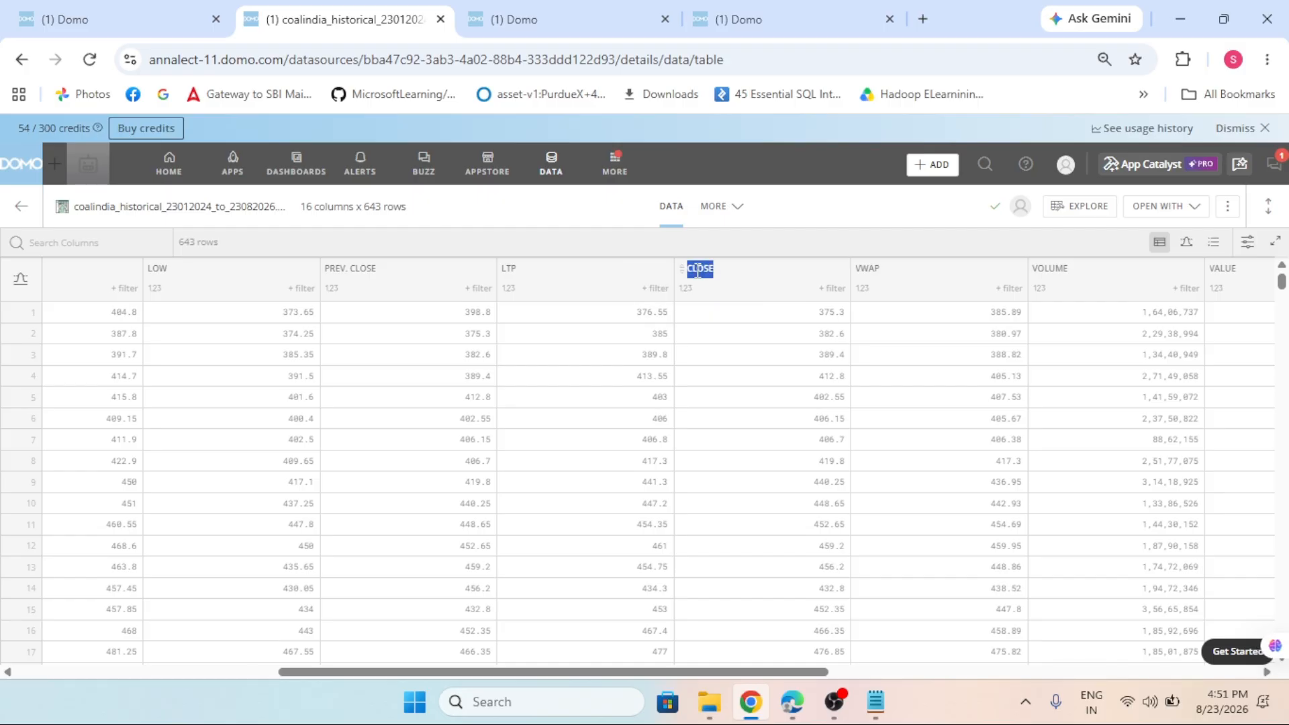
key(ctrl+c)
Step: Open the ETL behind the newest train dataset and inspect its train and test outputs after the Split Filter
click(554, 170)
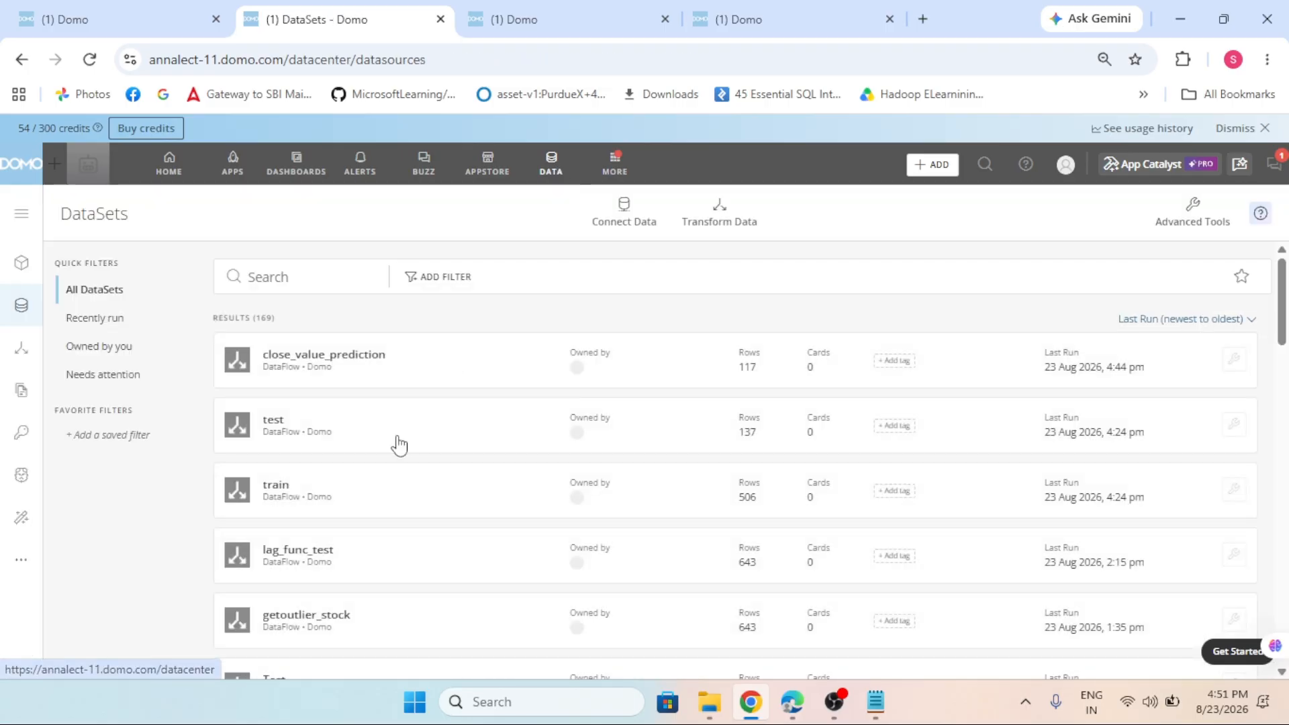
click(338, 492)
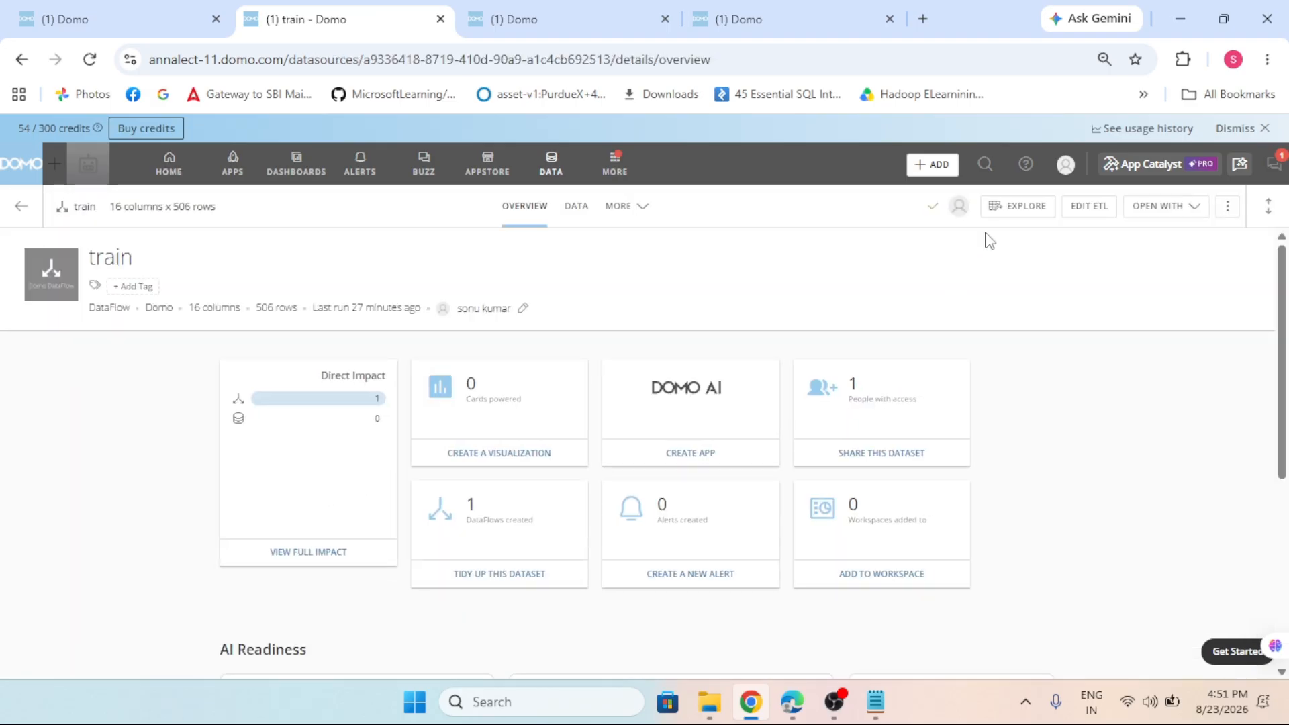
click(1091, 208)
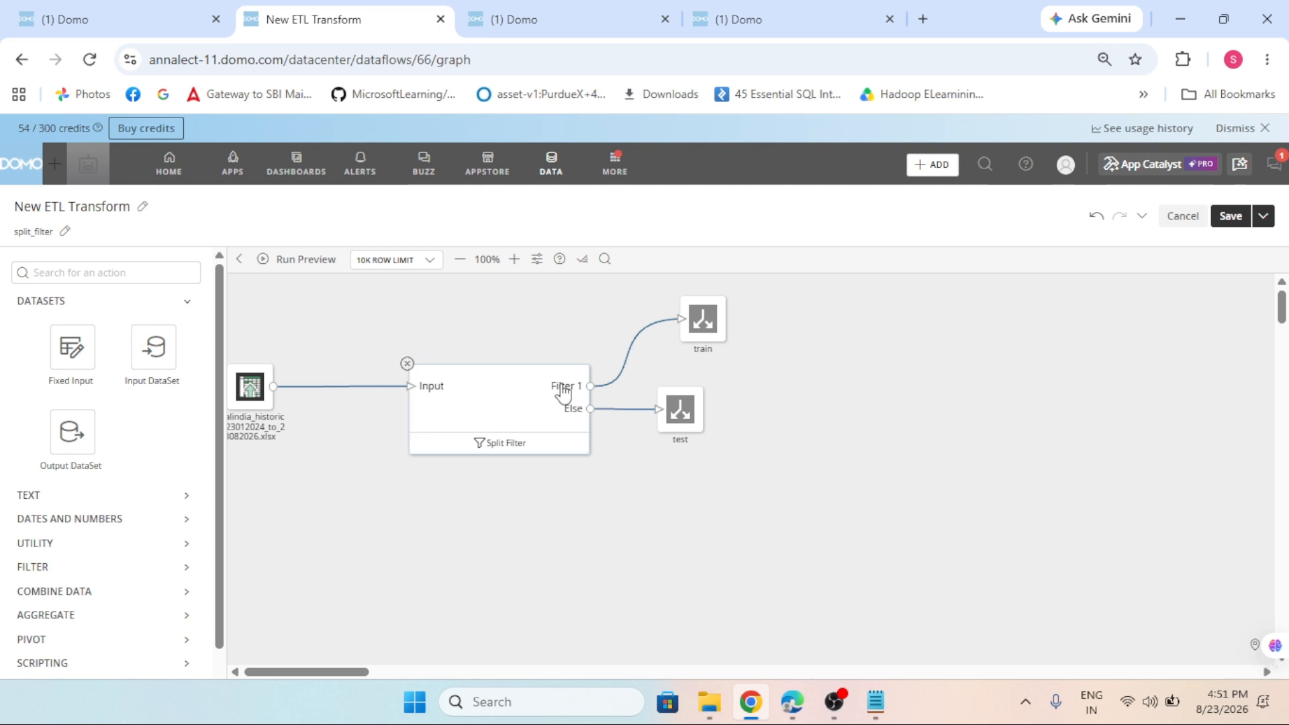
click(702, 329)
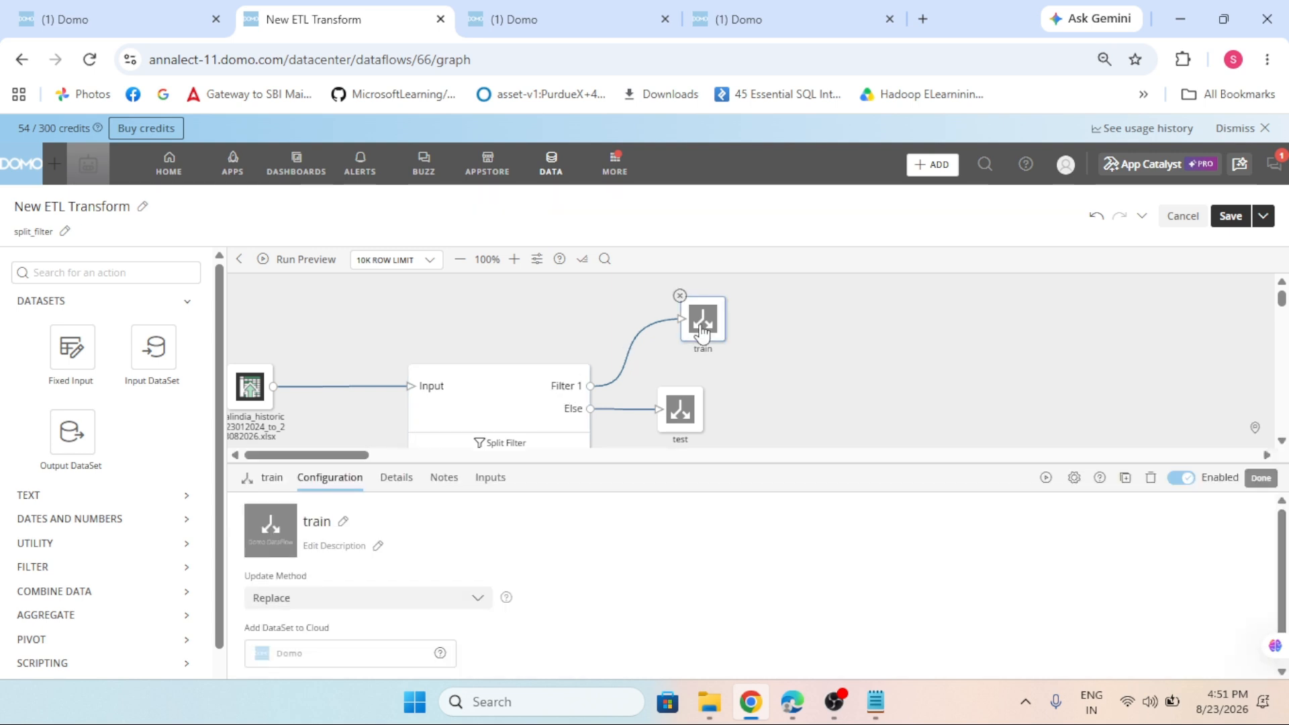
click(682, 418)
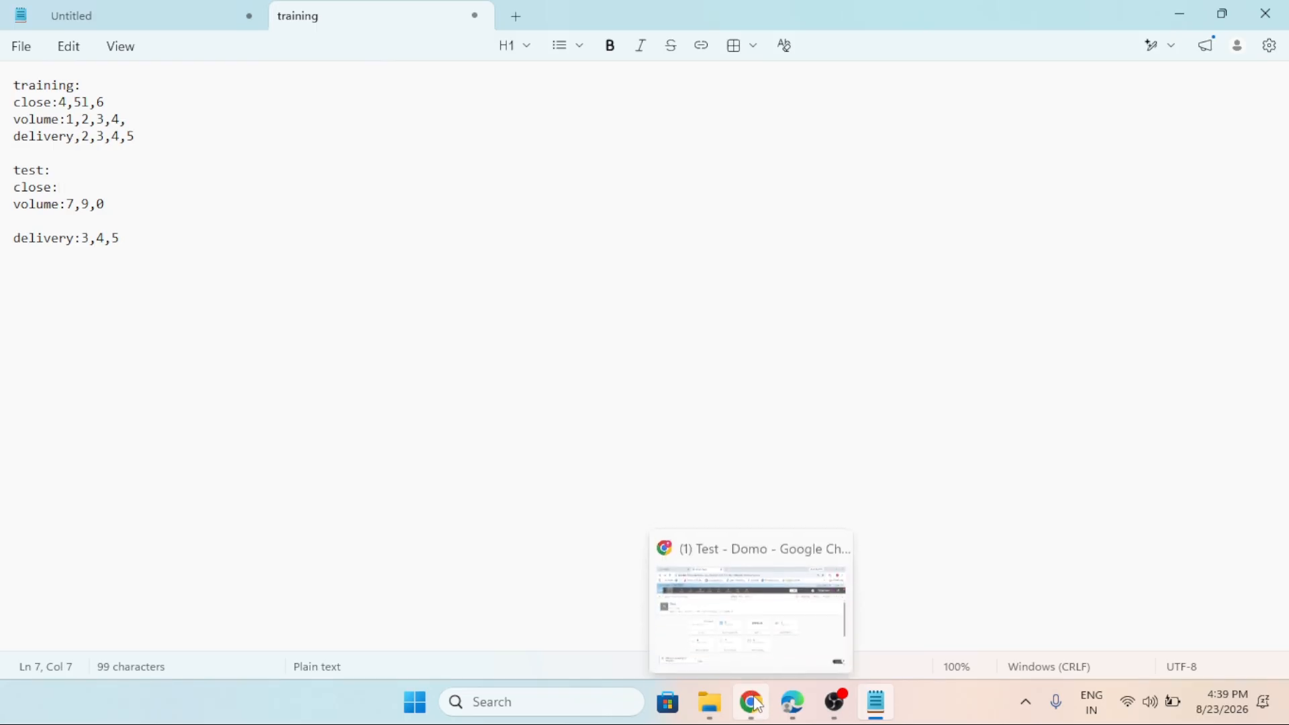
Step: Switch to Domo in the browser and start a new Magic ETL dataflow from the datasets page
click(754, 702)
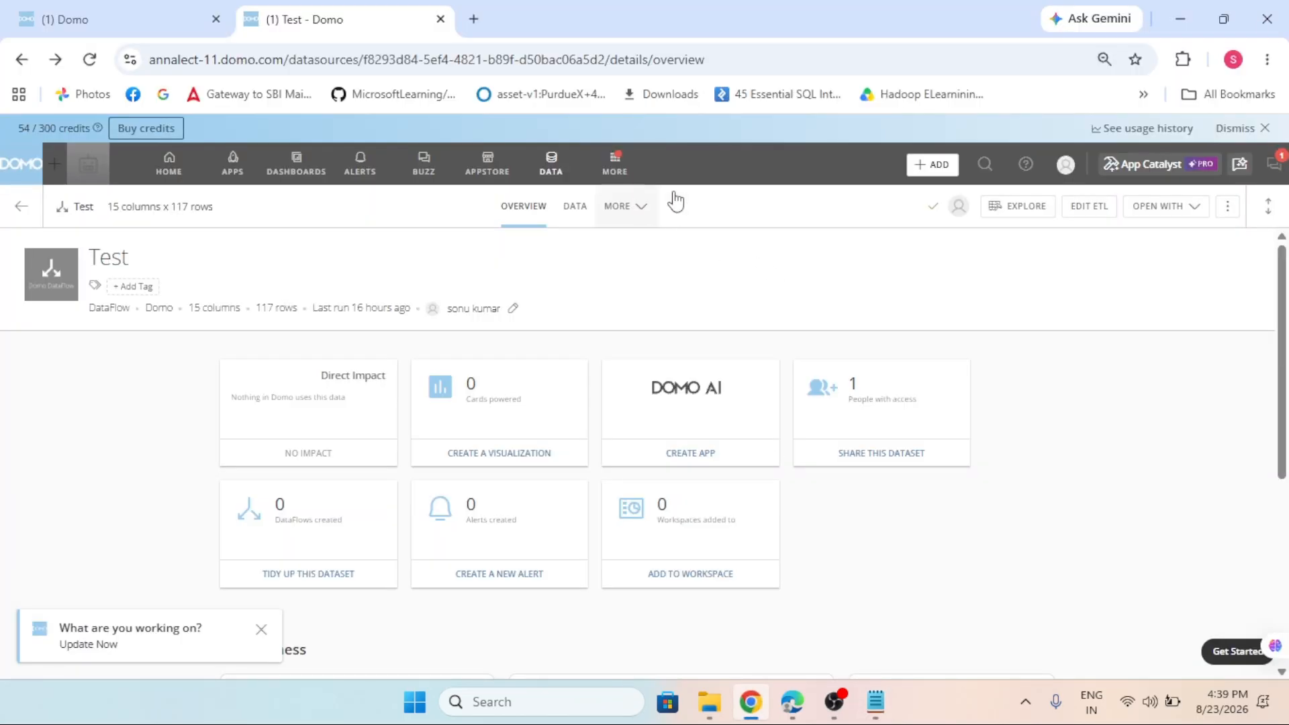
click(548, 168)
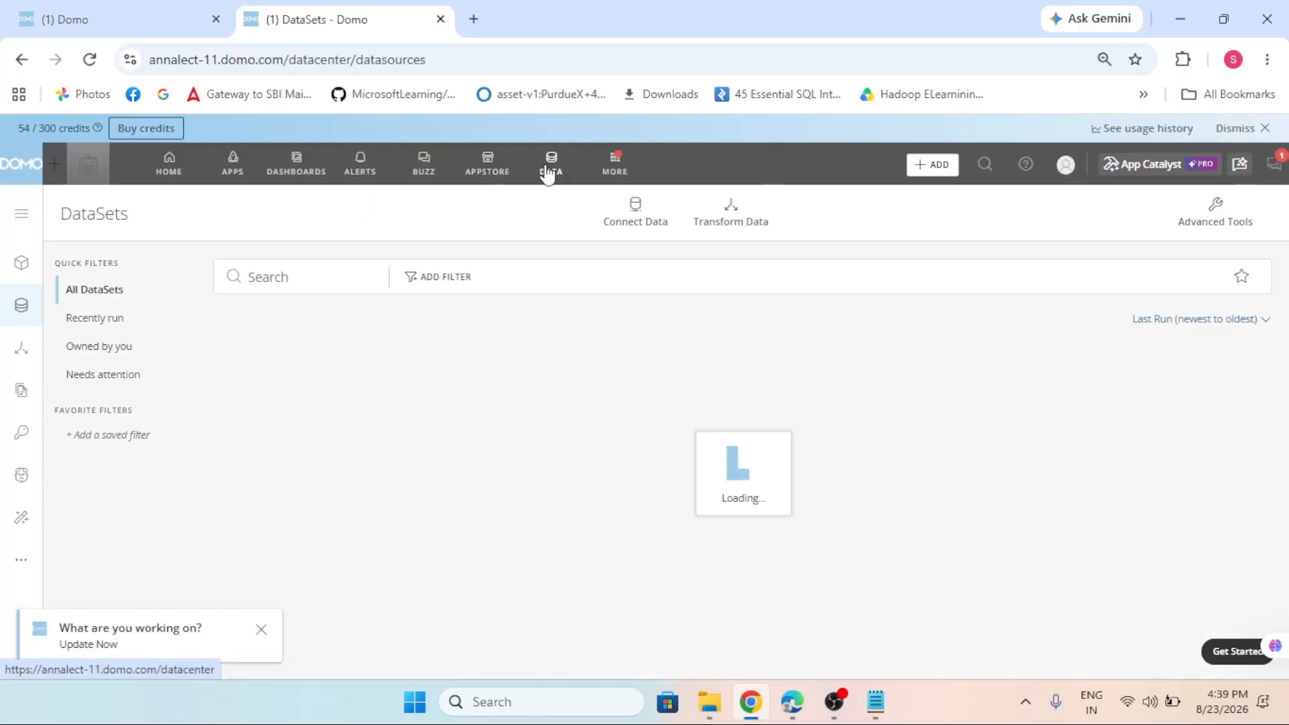
click(718, 208)
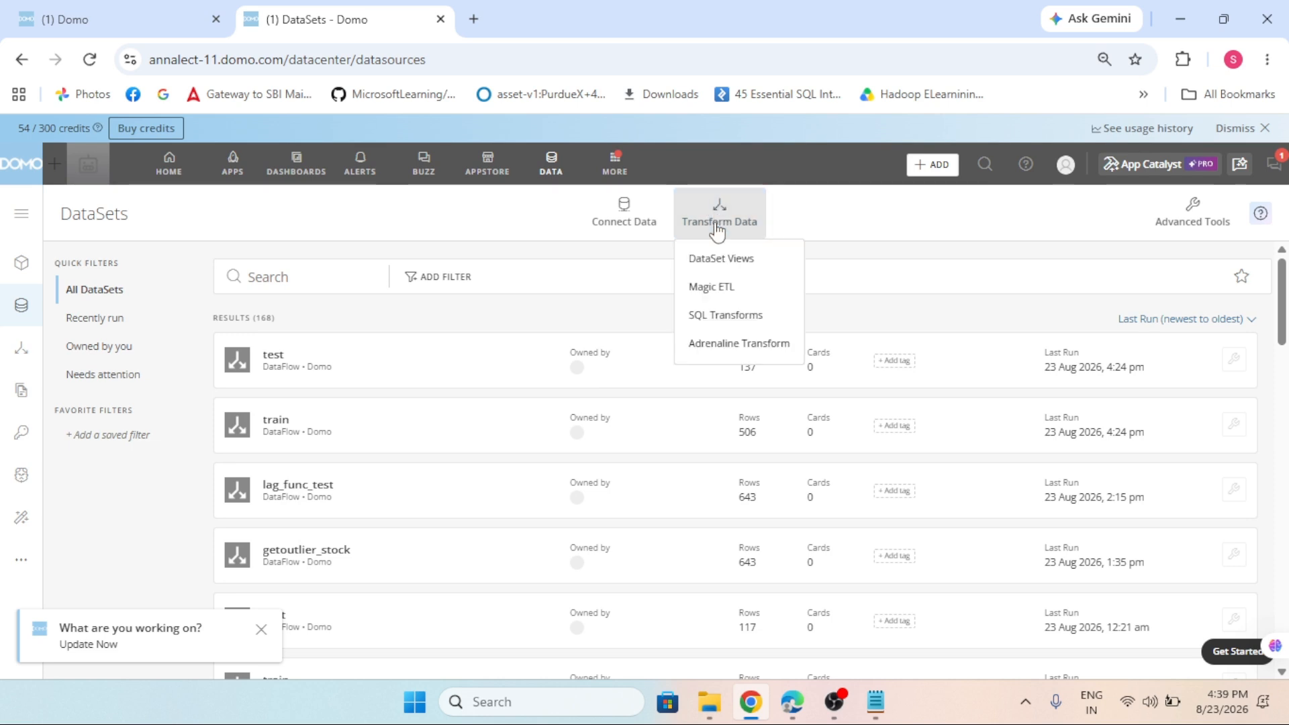
click(710, 288)
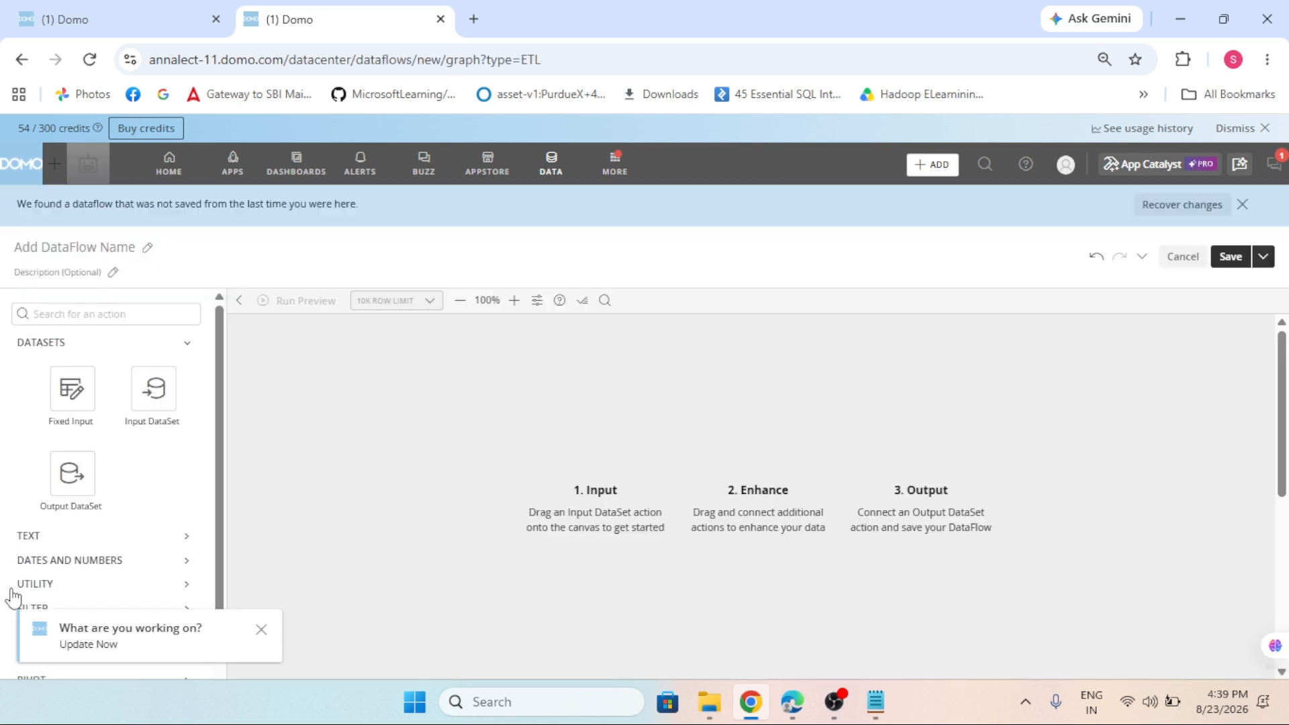
Step: Dismiss the status notification and add a Prediction action from the data science actions to the canvas
scroll(45, 545, down, 2)
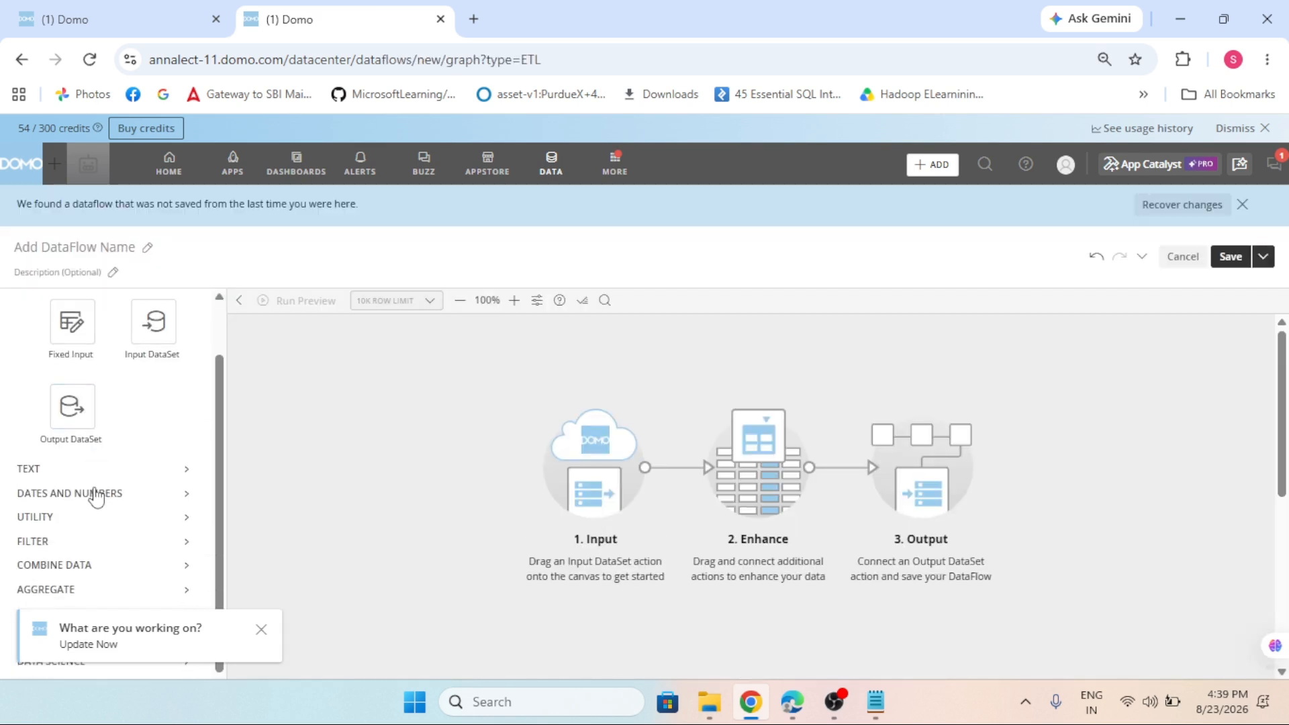
click(261, 628)
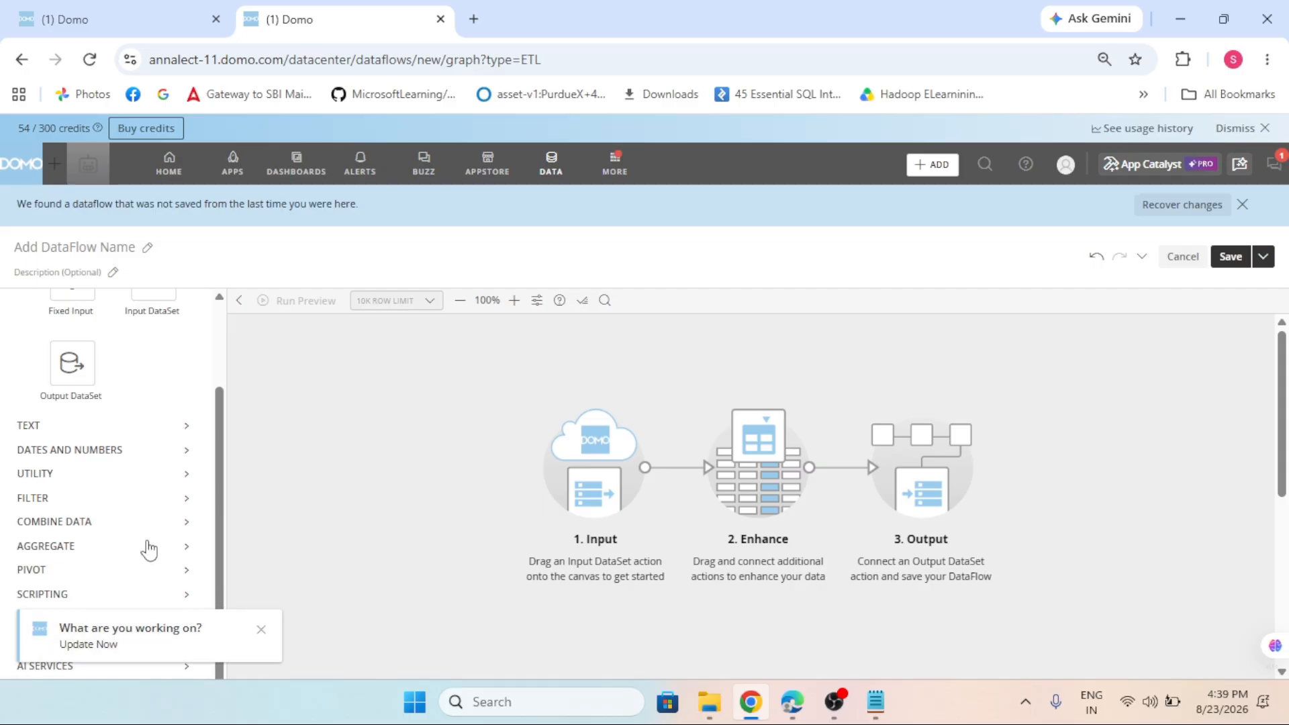
click(86, 617)
scroll(141, 523, down, 4)
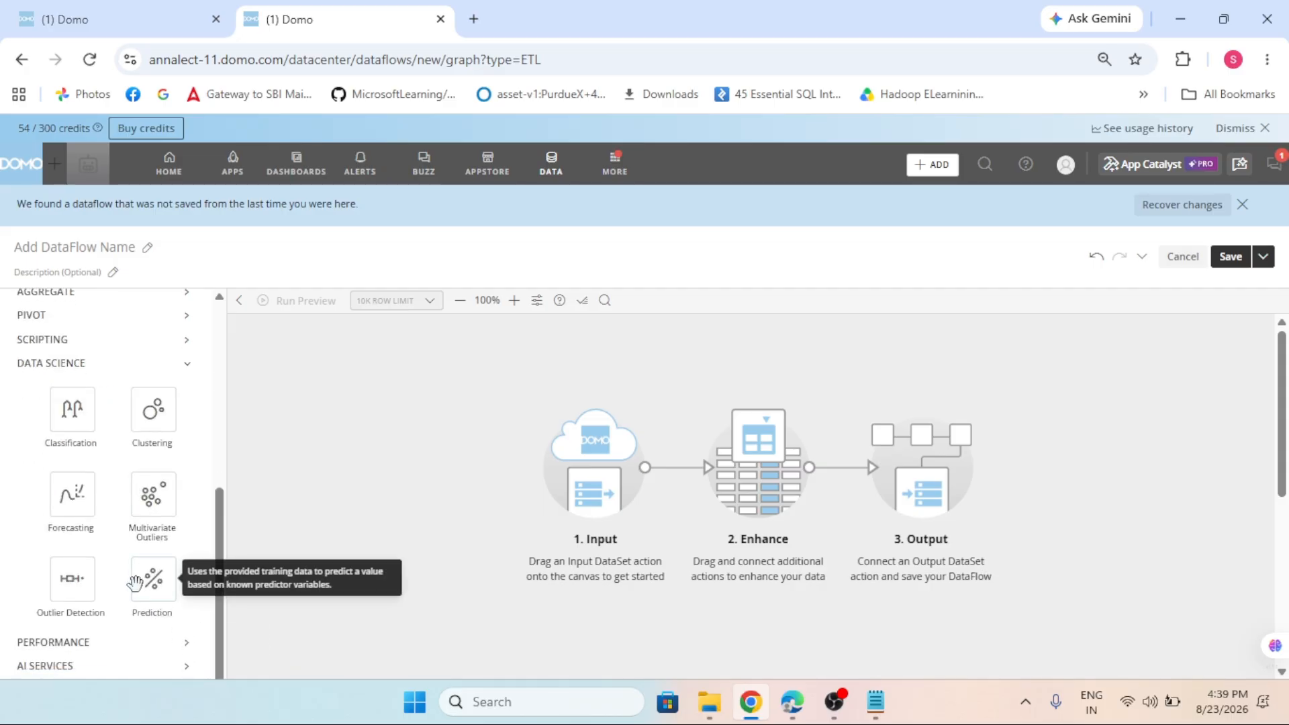
drag(154, 576, 530, 405)
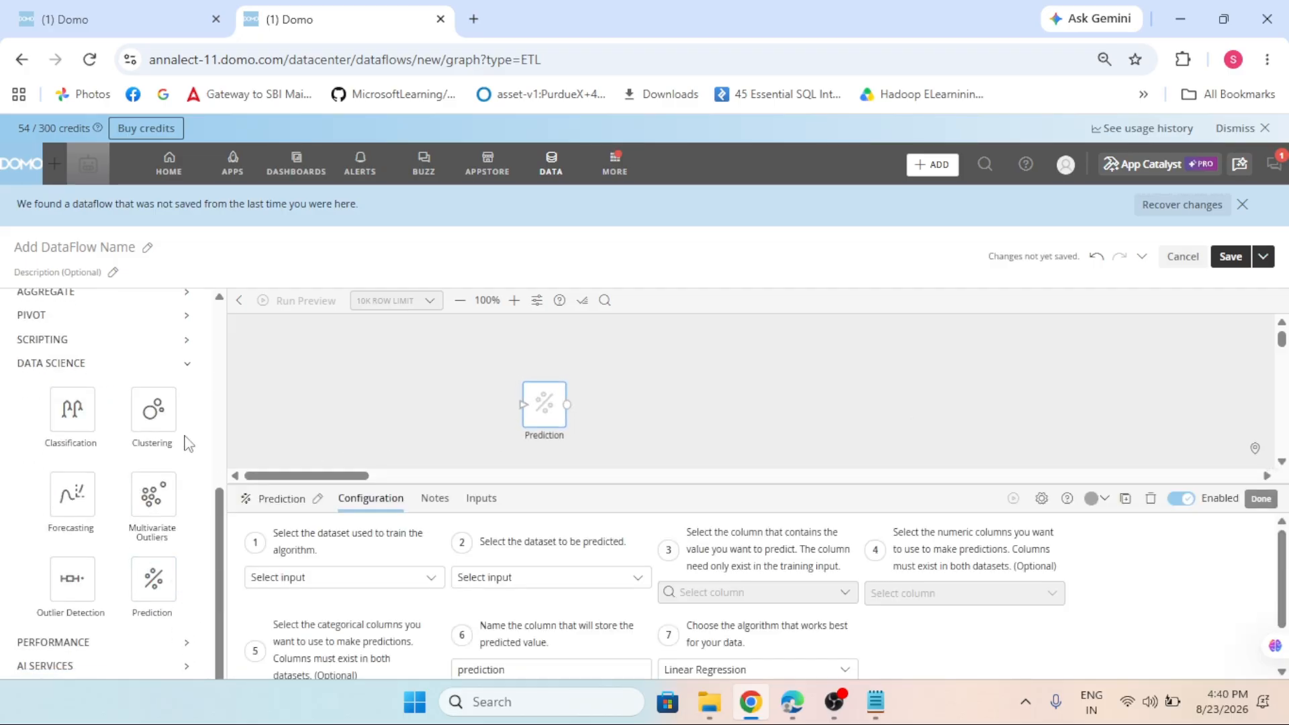
Step: Add two Input DataSet actions, one above the other, ahead of the Prediction action on the canvas
scroll(65, 467, up, 1)
mouse_move(153, 393)
mouse_down()
mouse_move(303, 394)
mouse_move(355, 356)
mouse_up()
drag(153, 393, 363, 435)
click(353, 371)
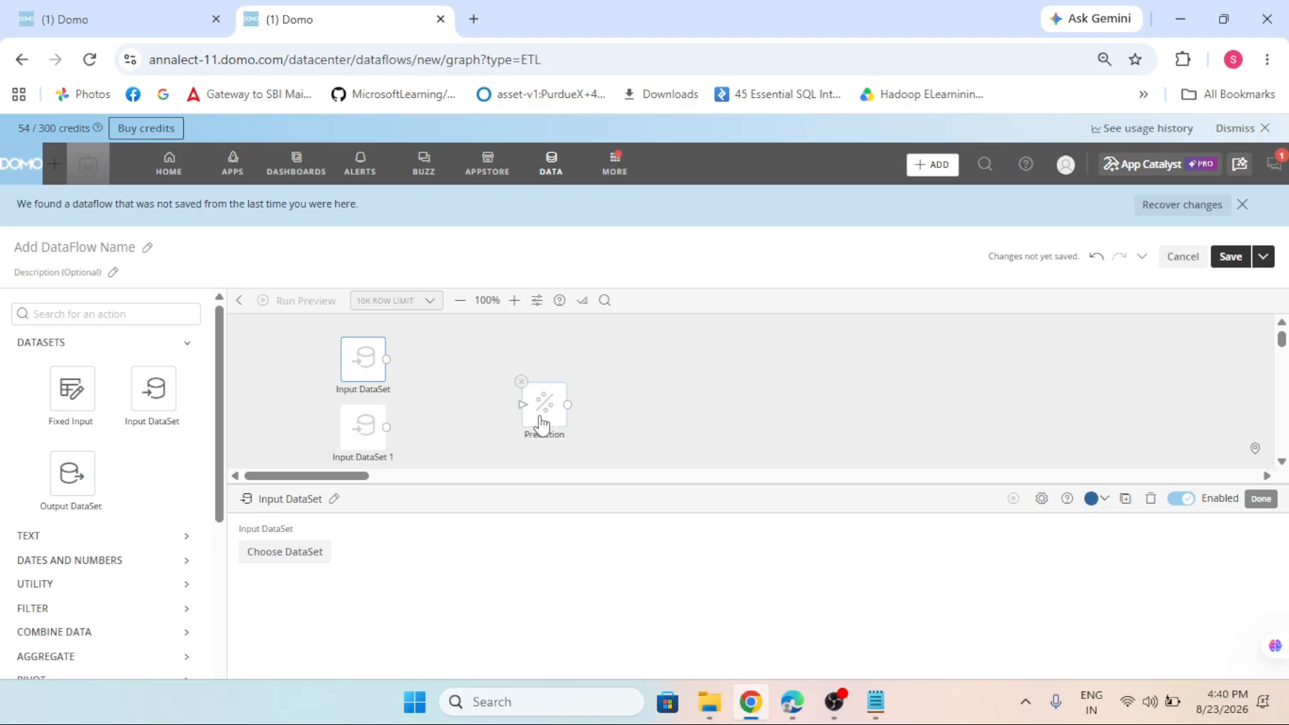
click(364, 440)
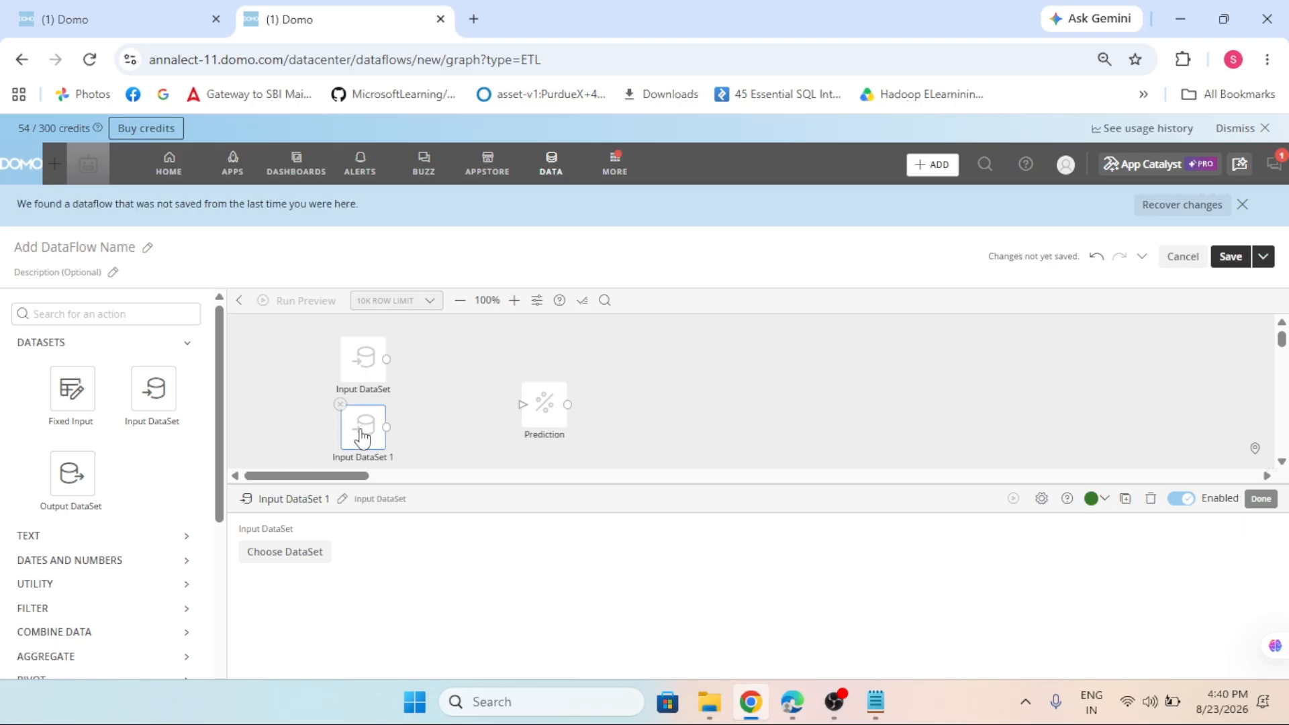
Step: Assign the newest train dataset to the upper Input DataSet action
click(353, 370)
click(315, 547)
text(te)
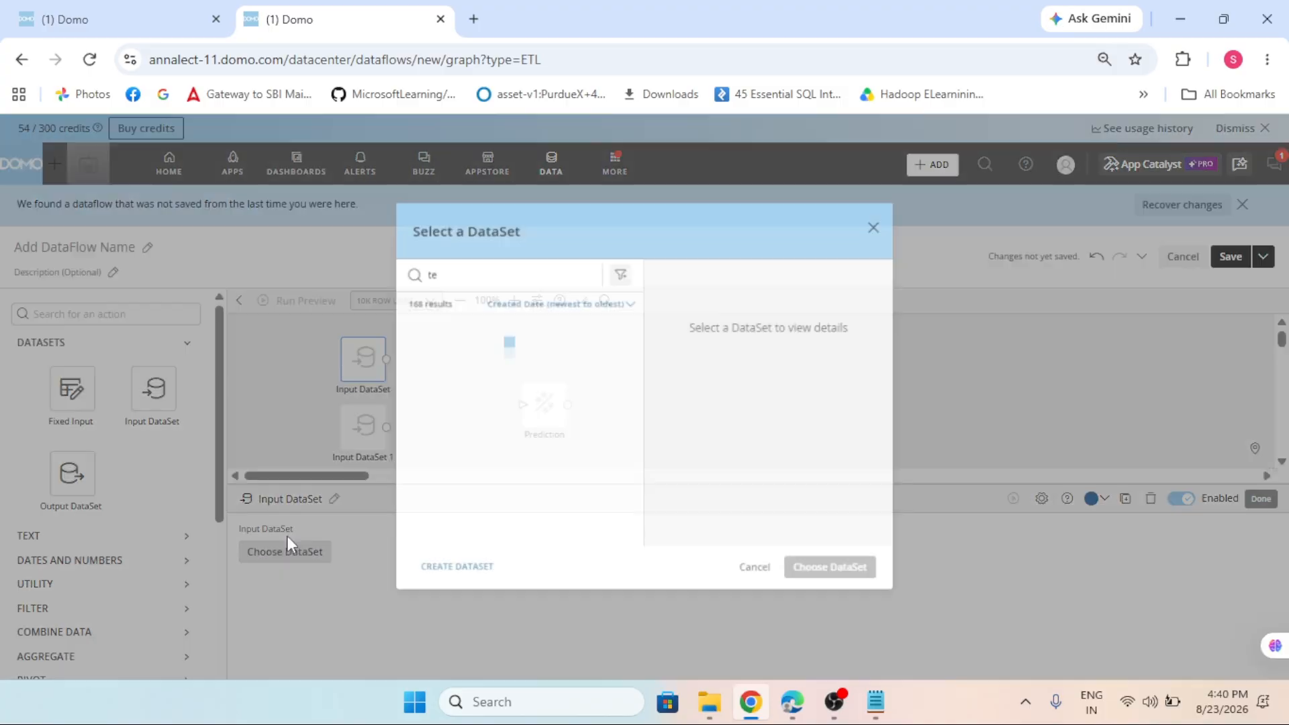
key(BackSpace)
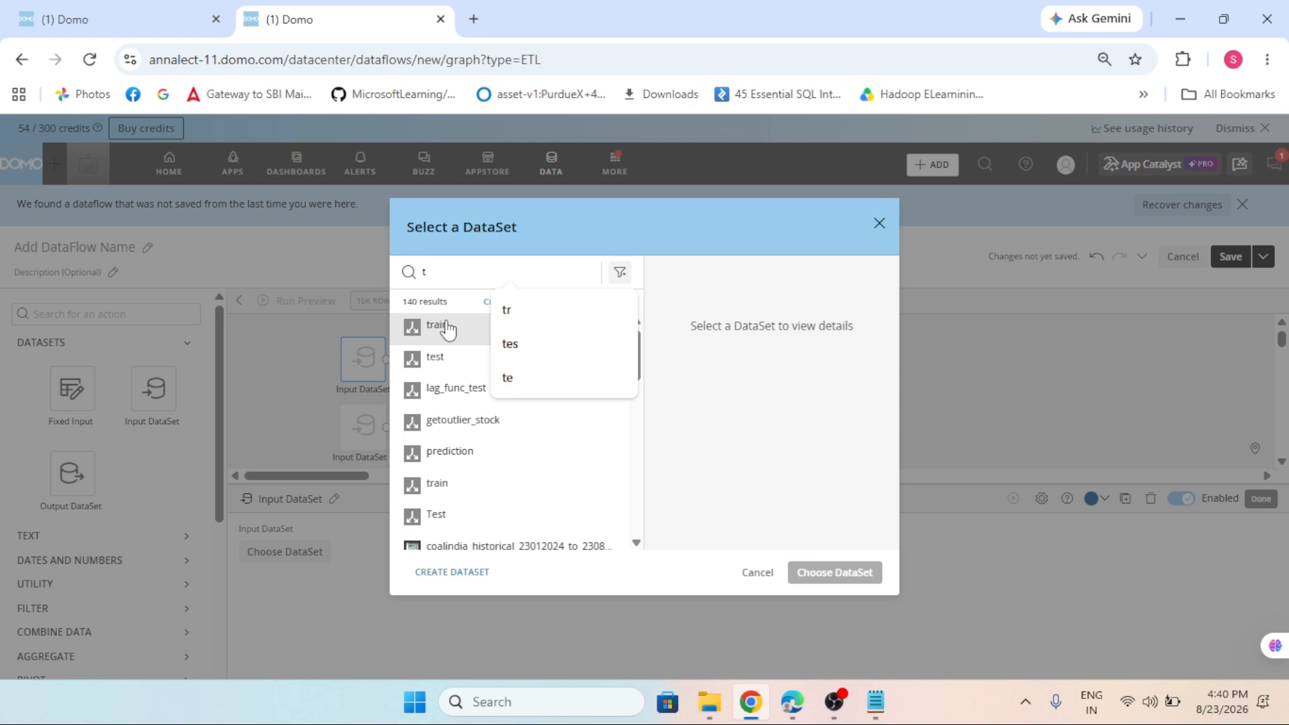
click(447, 328)
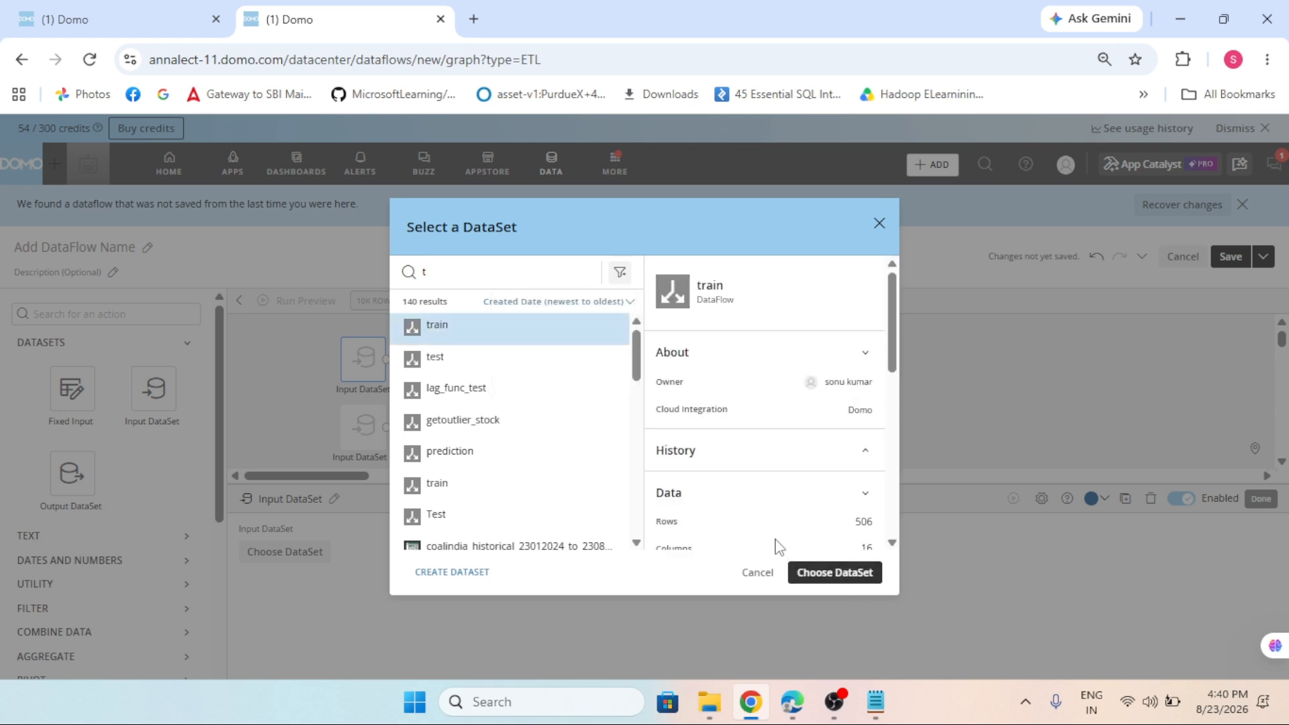
click(832, 574)
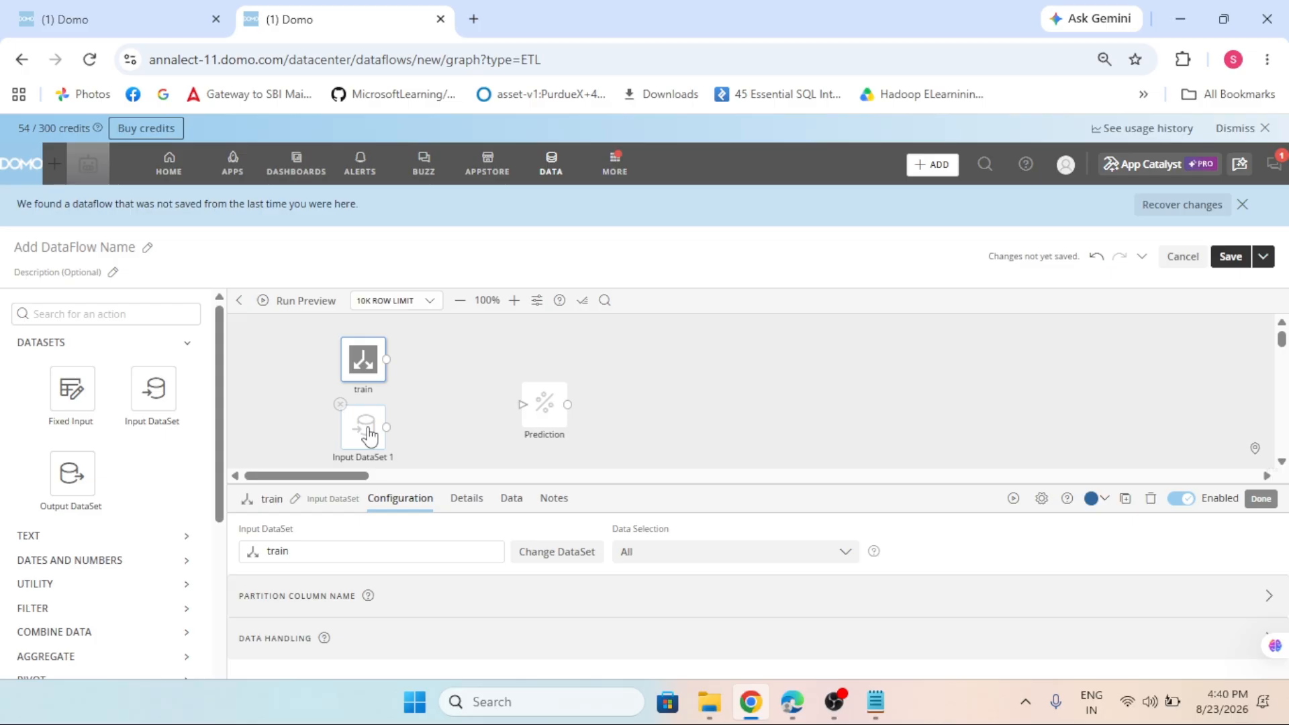
Step: Assign the dataset named Test, with a capital T, to the lower Input DataSet action
click(368, 437)
click(287, 551)
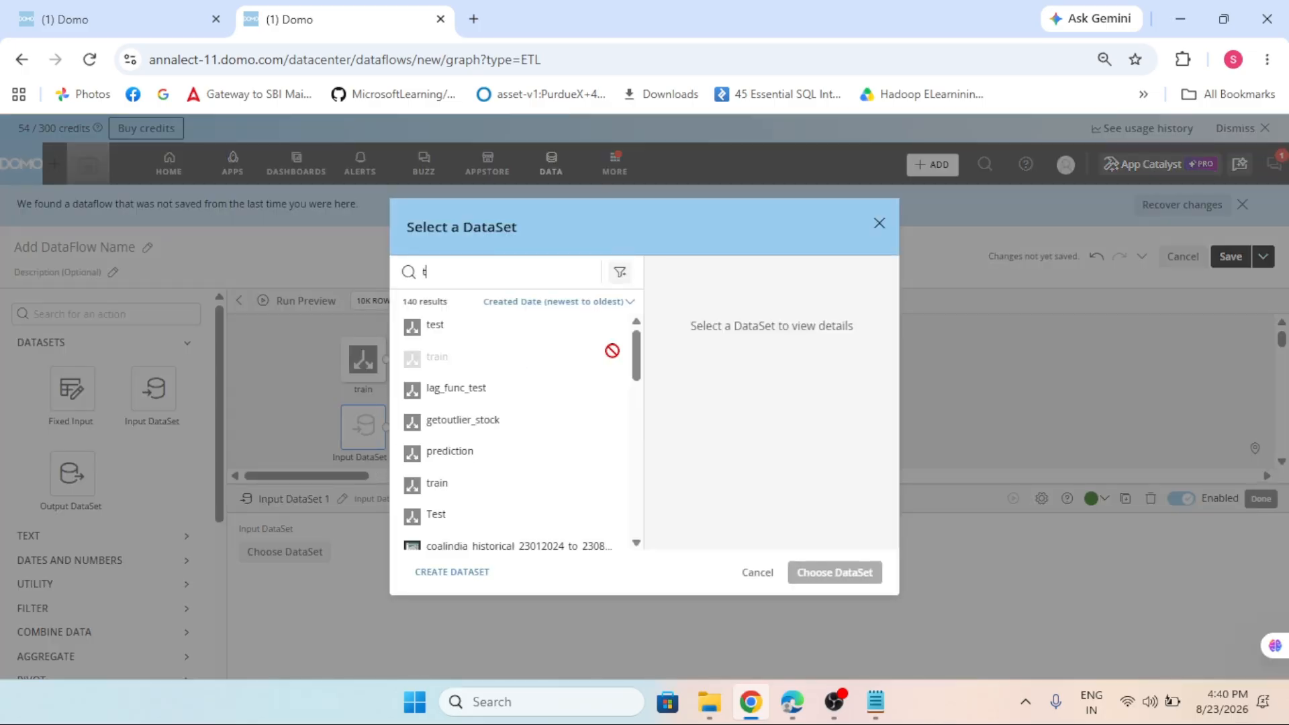
scroll(510, 430, down, 3)
click(489, 429)
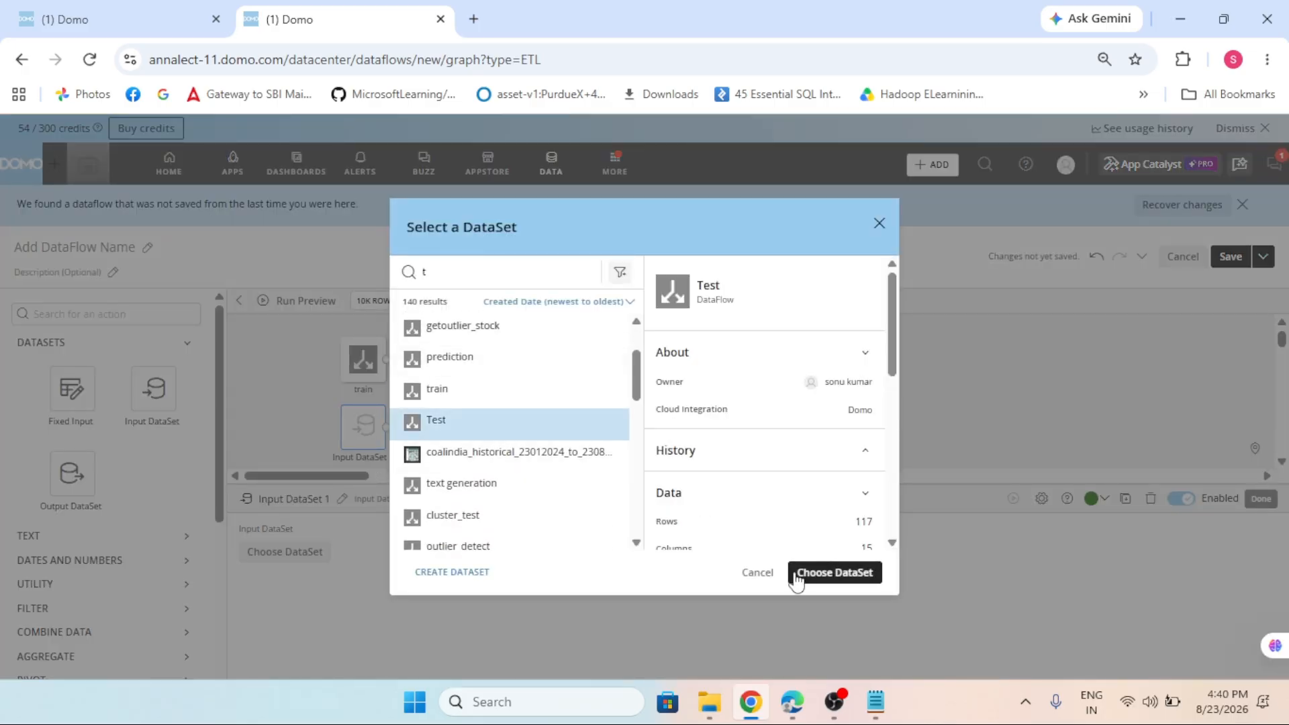
click(797, 574)
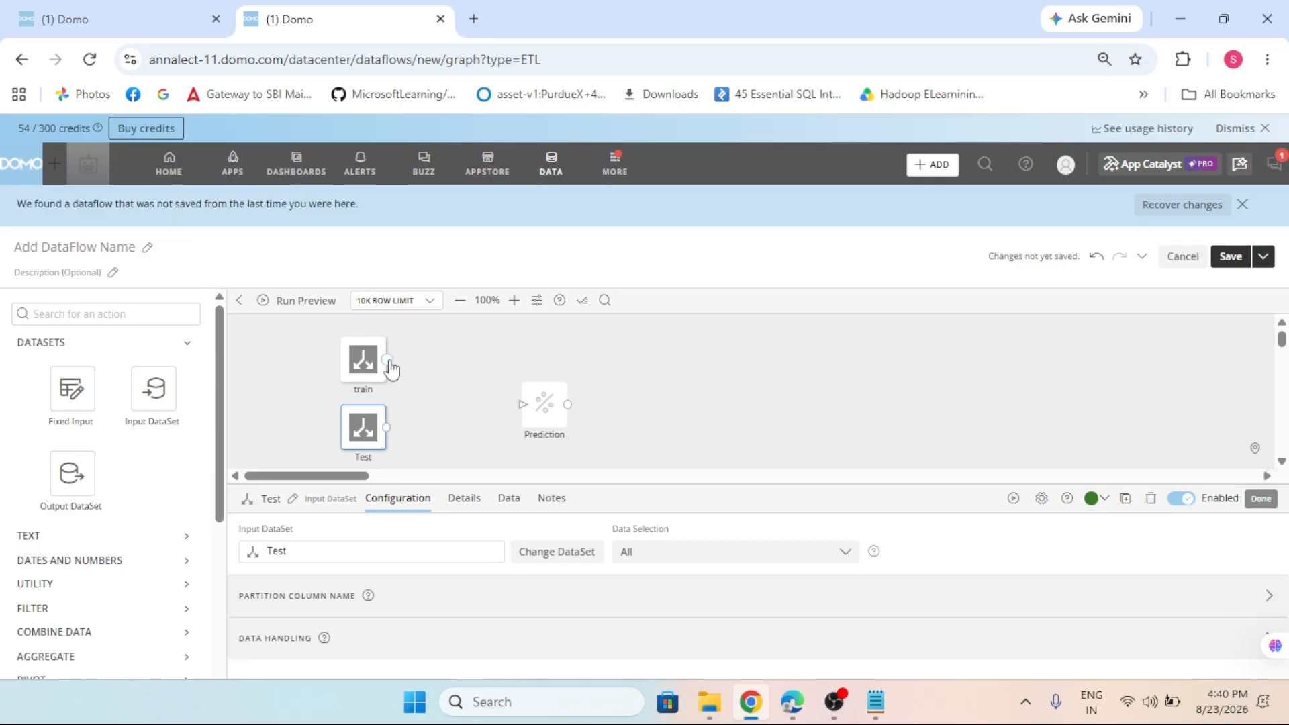
Step: Connect both the train and Test inputs to the Prediction action and open the Prediction configuration
drag(388, 361, 525, 404)
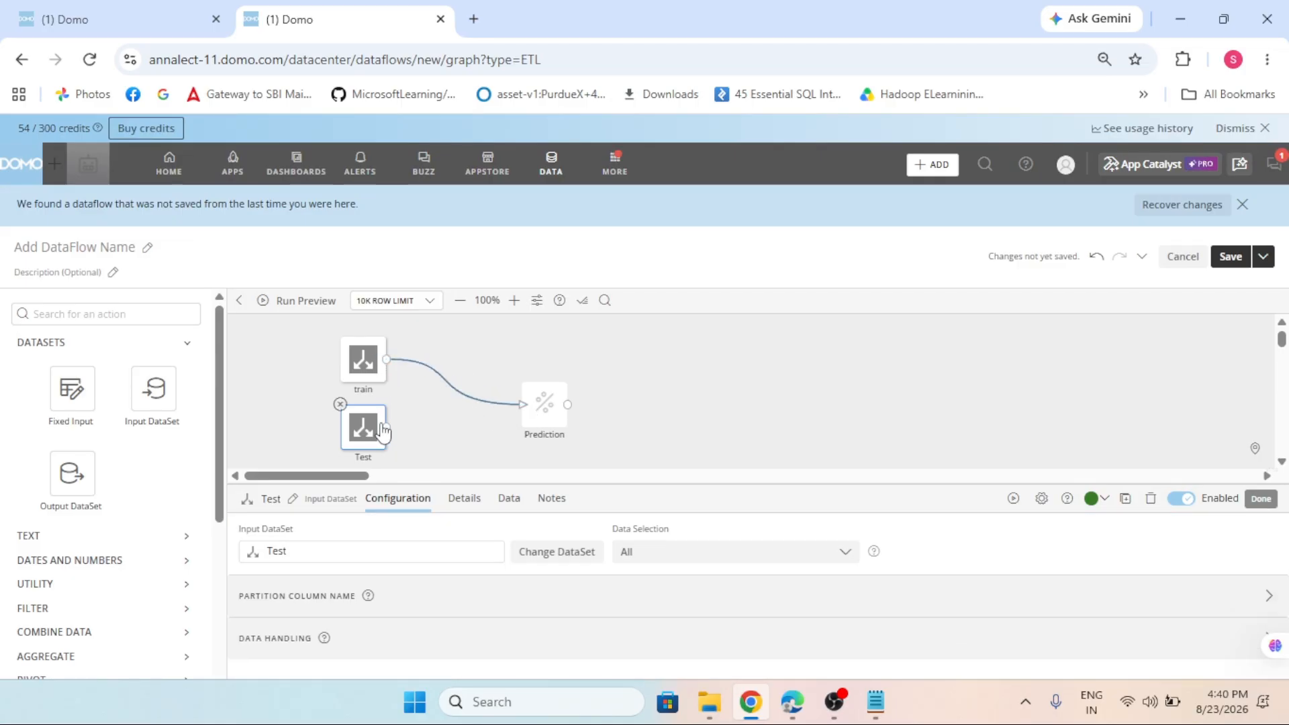
drag(386, 427, 536, 407)
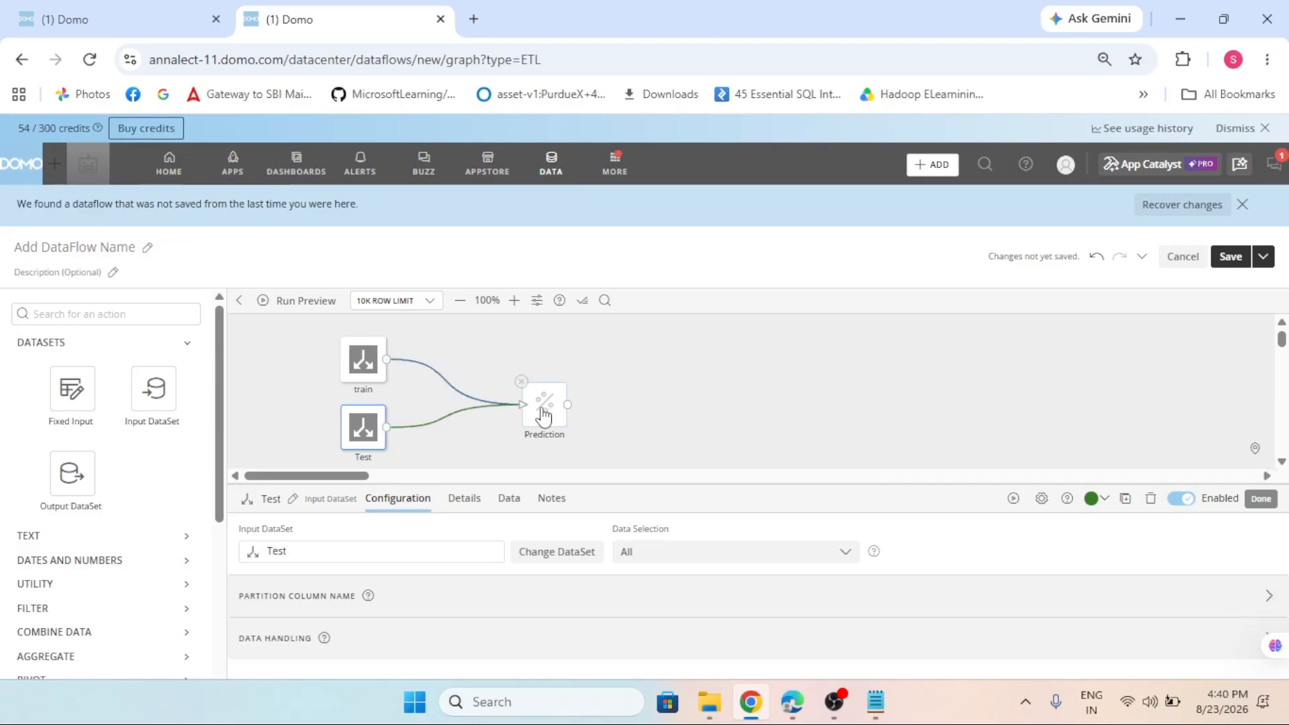
click(543, 416)
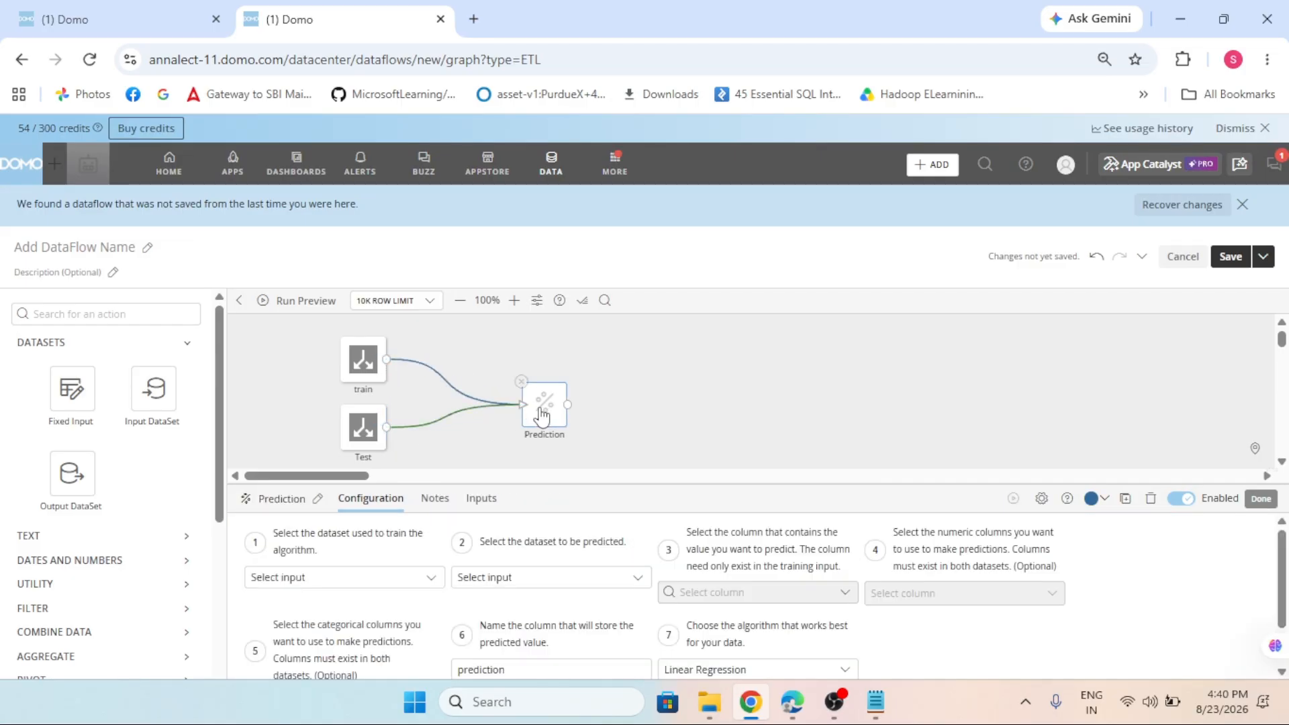
Step: Set train as the dataset used to train the algorithm and Test as the dataset to be predicted
click(320, 585)
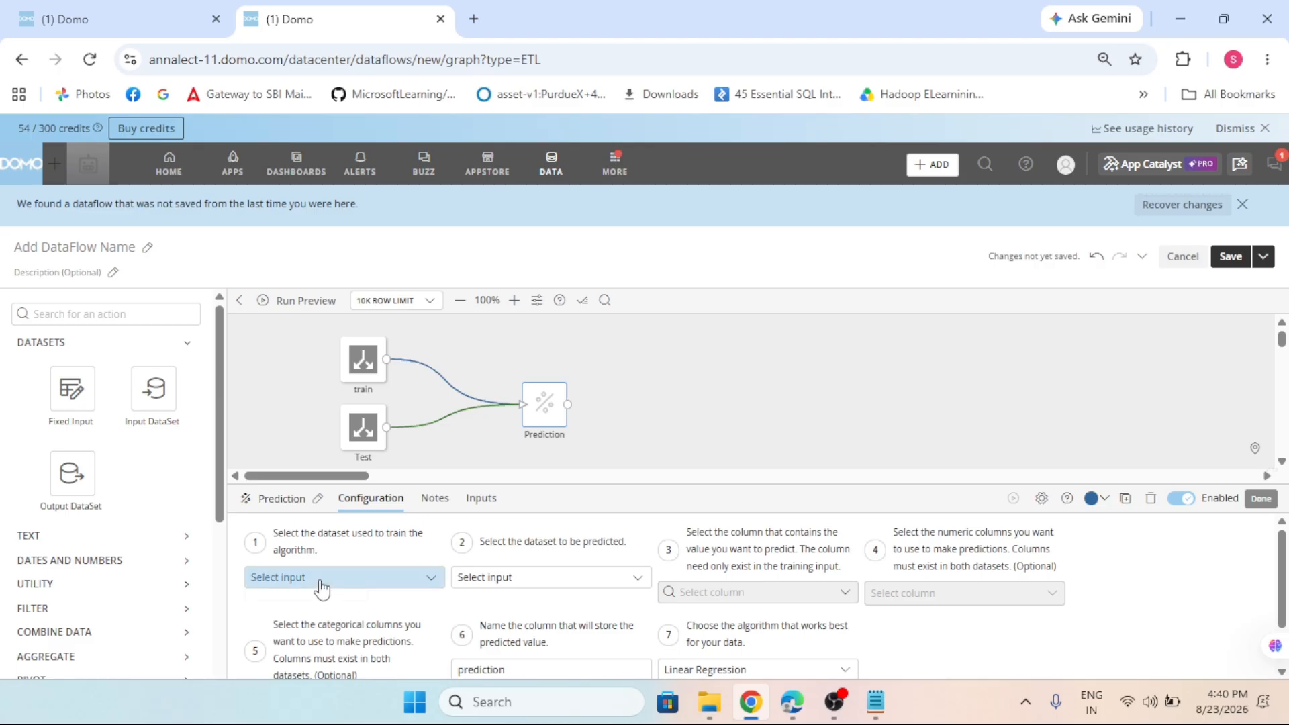
click(311, 609)
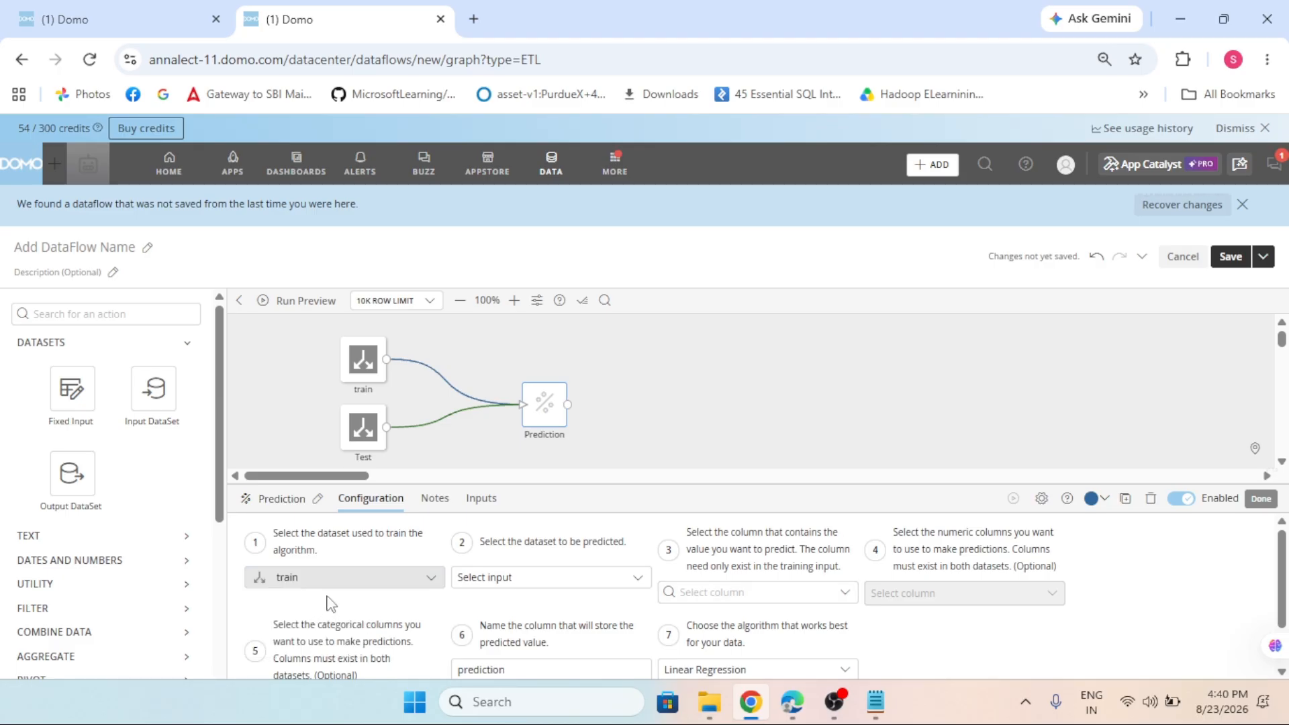
click(555, 579)
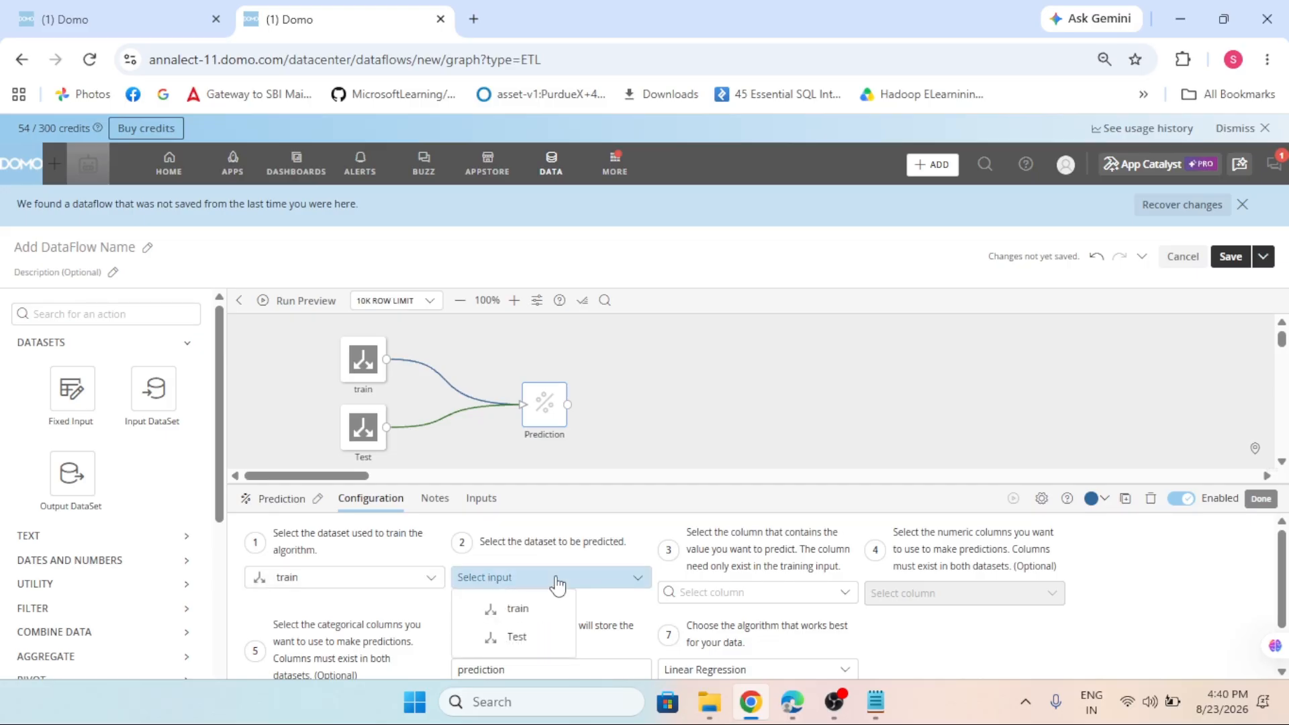
click(518, 638)
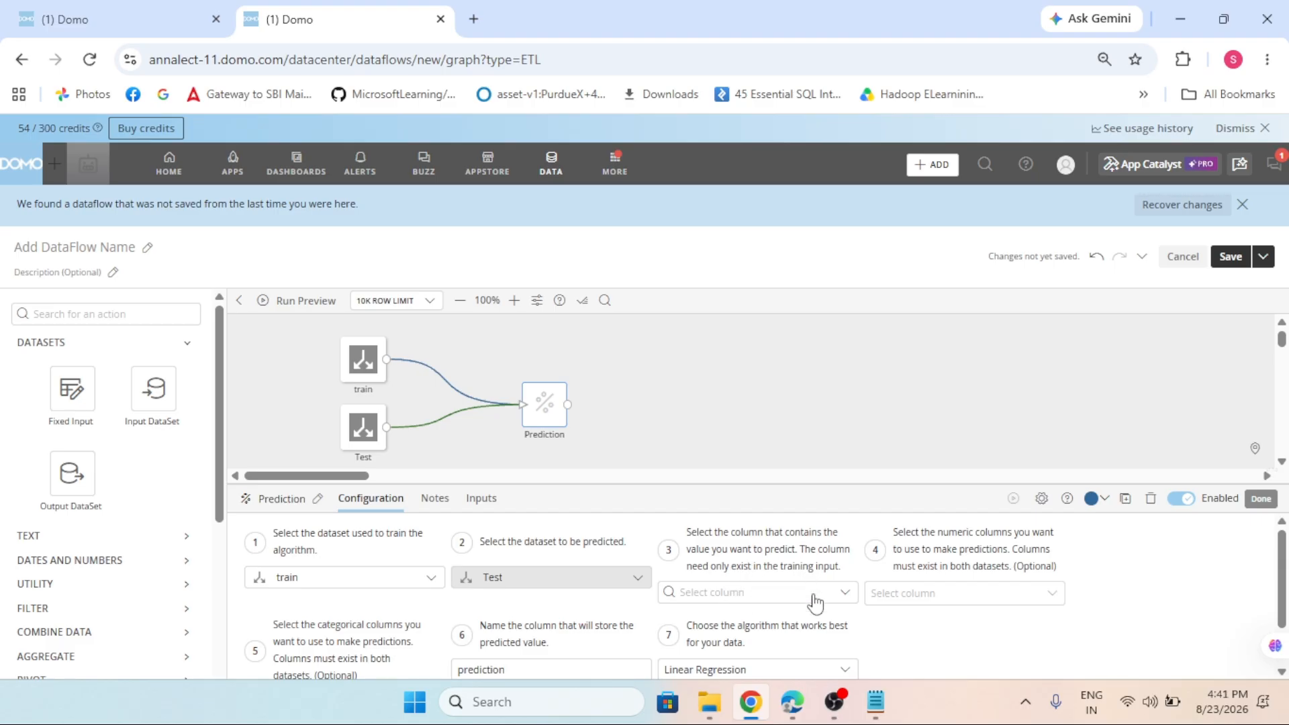
Step: Switch to the training note in Notepad, compare the close entries of the training and test sections, and return to Domo
click(874, 704)
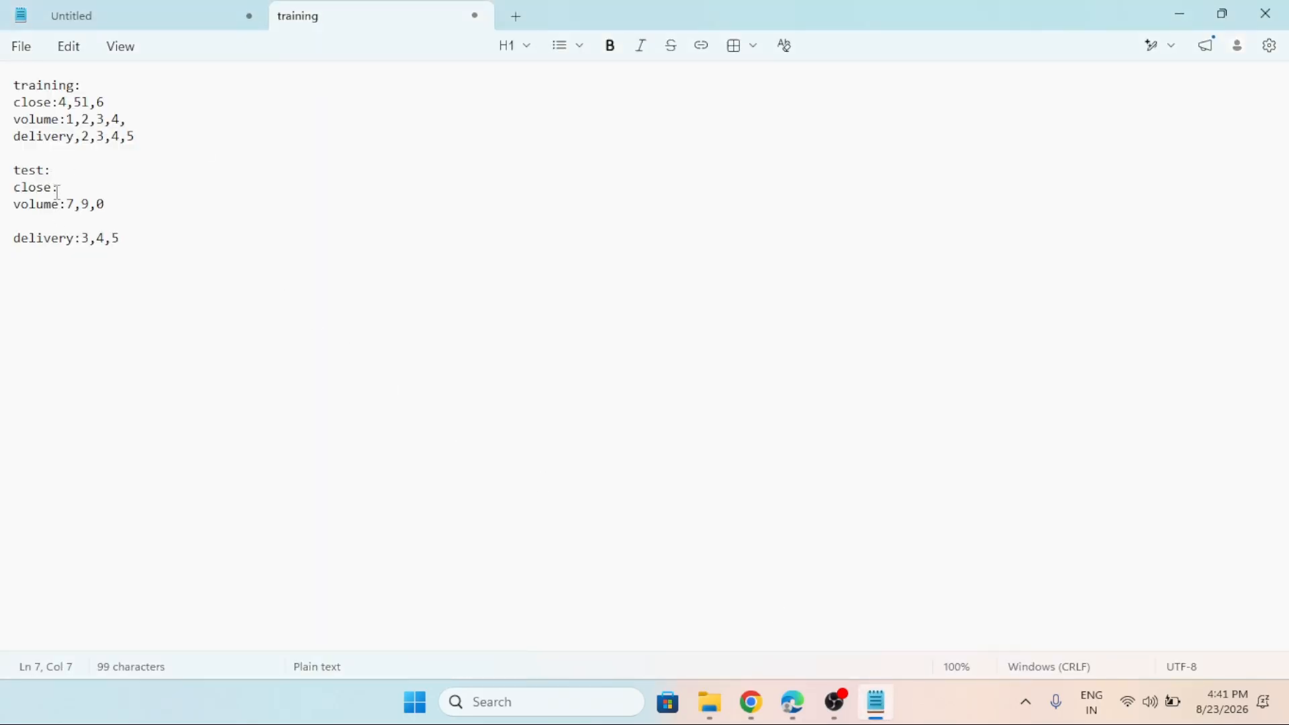
drag(58, 192, 9, 192)
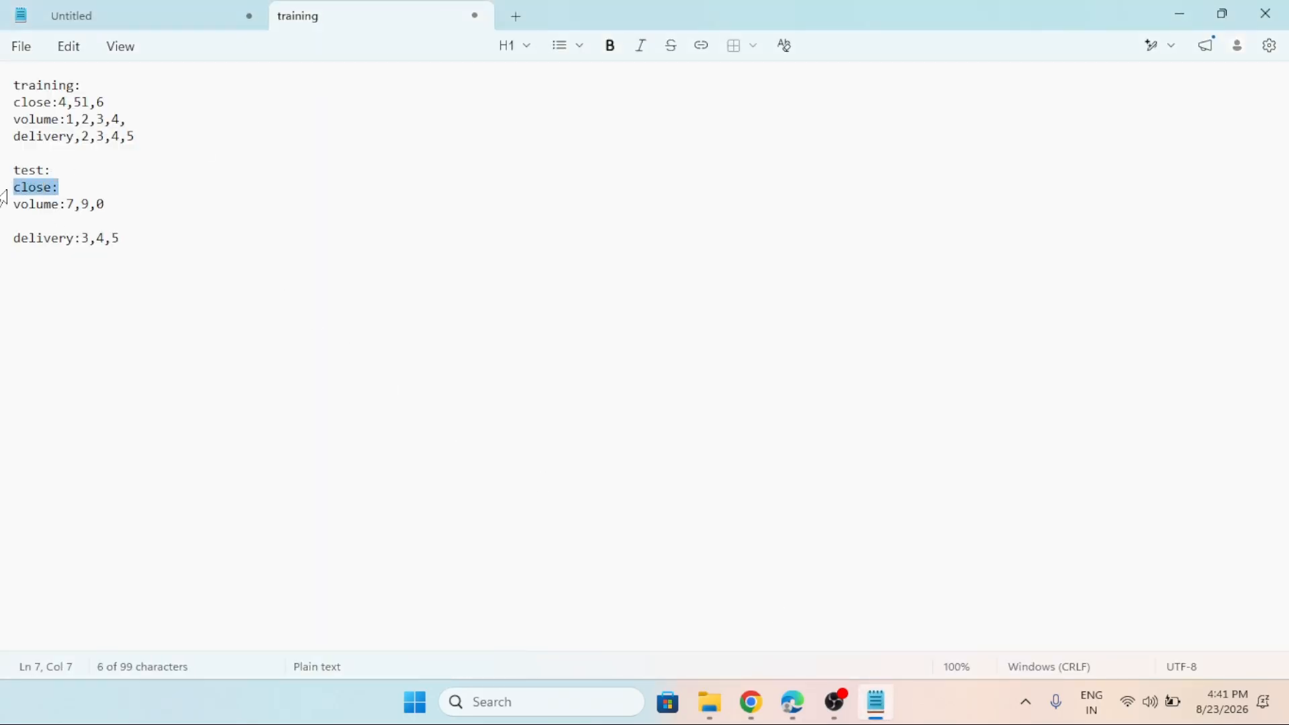
drag(61, 104, 9, 103)
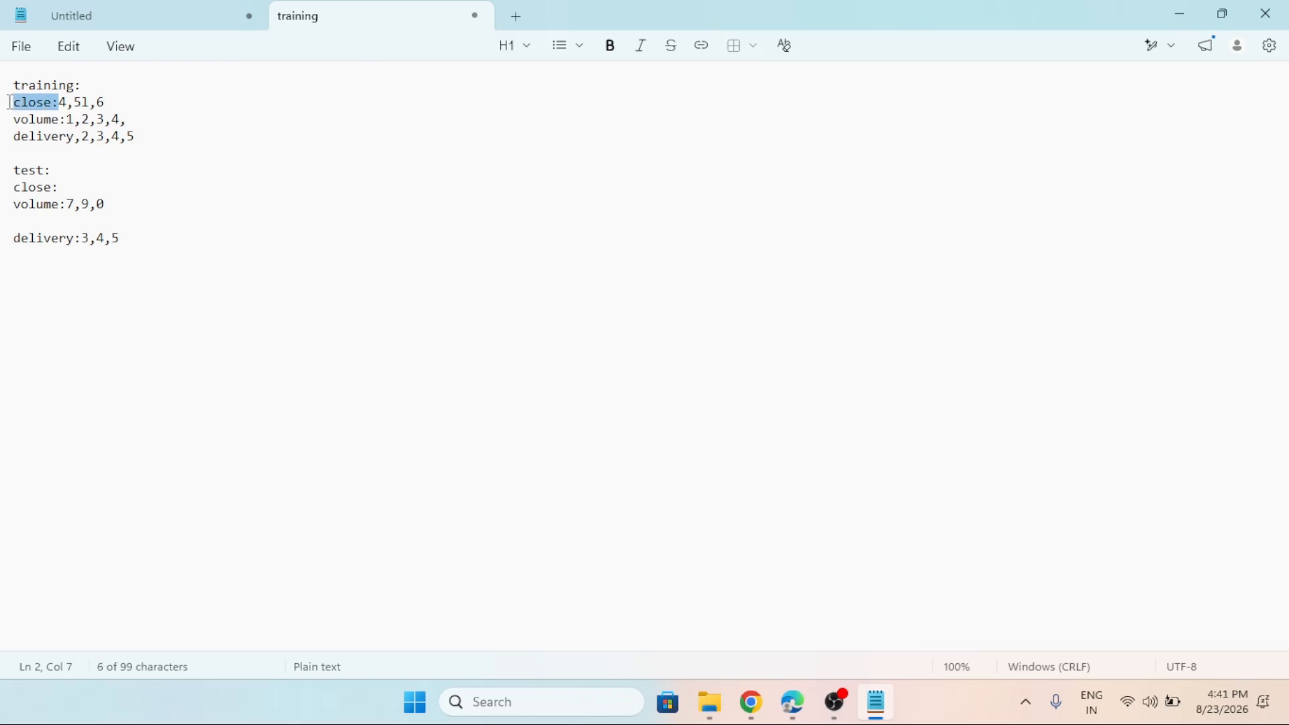
click(752, 702)
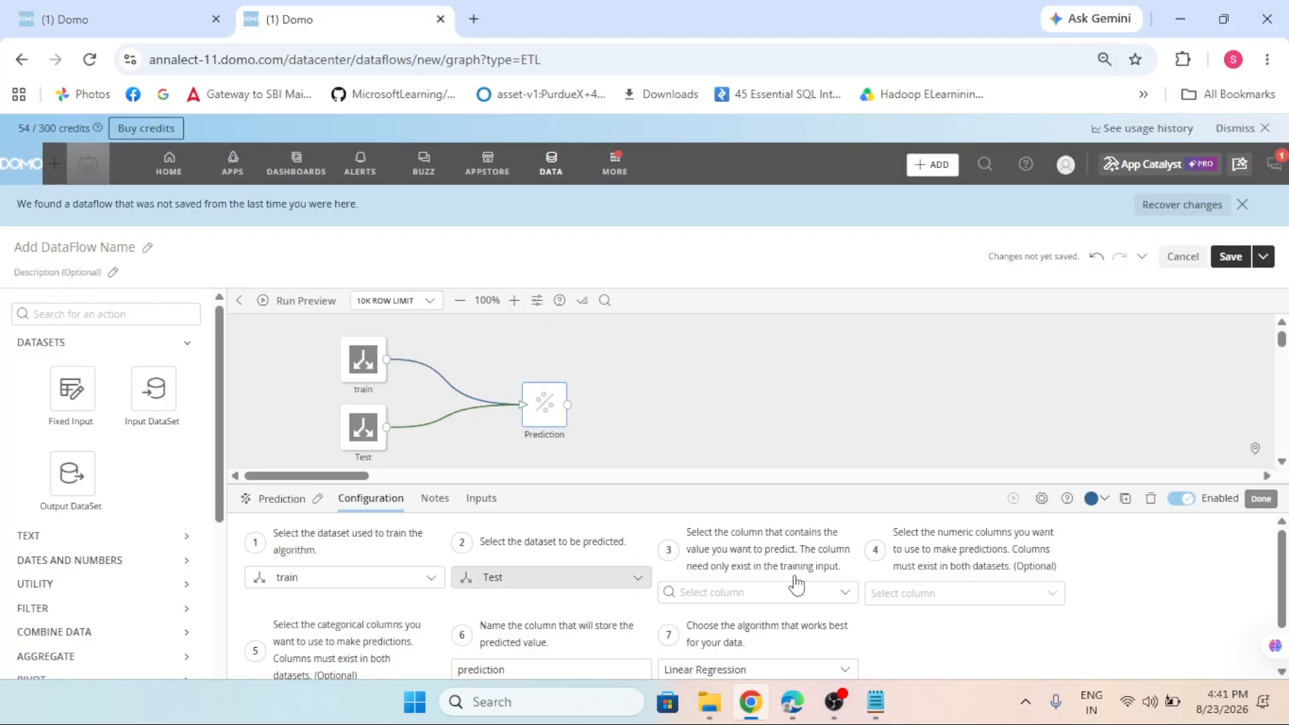
Step: Choose CLOSE as the column containing the value to predict
click(821, 596)
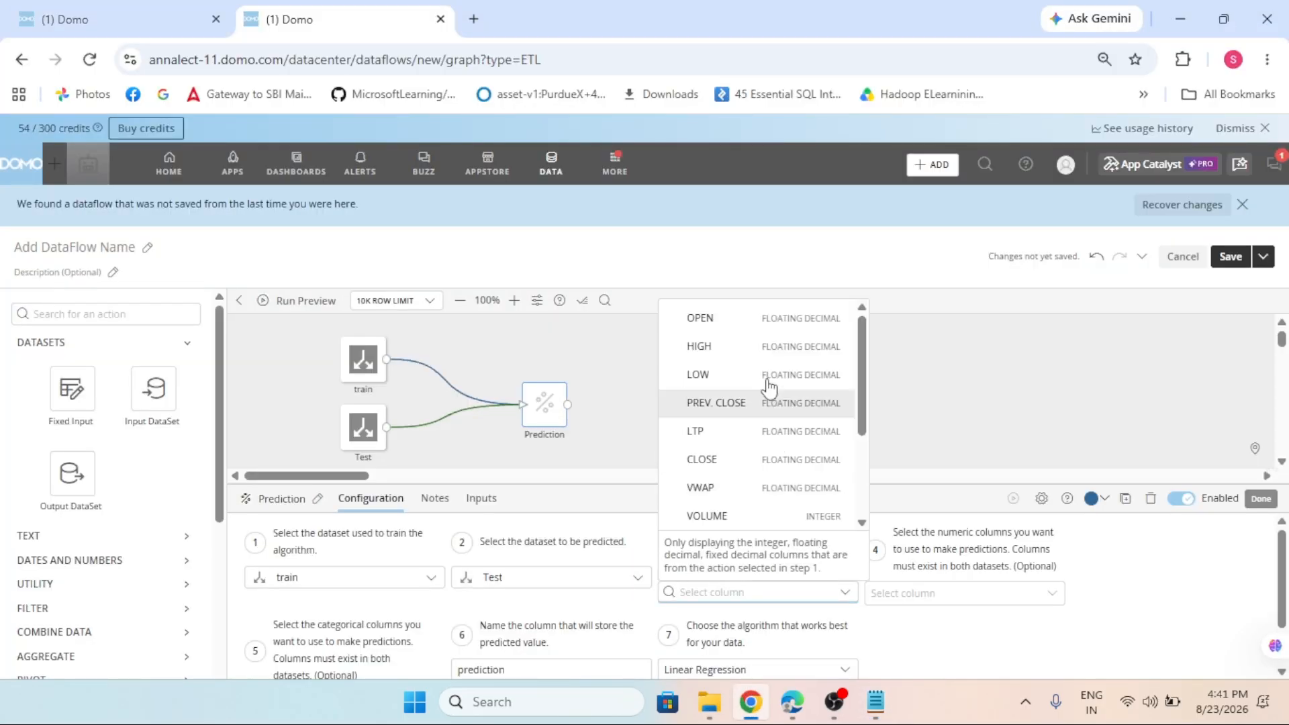
scroll(769, 413, down, 3)
scroll(779, 439, up, 3)
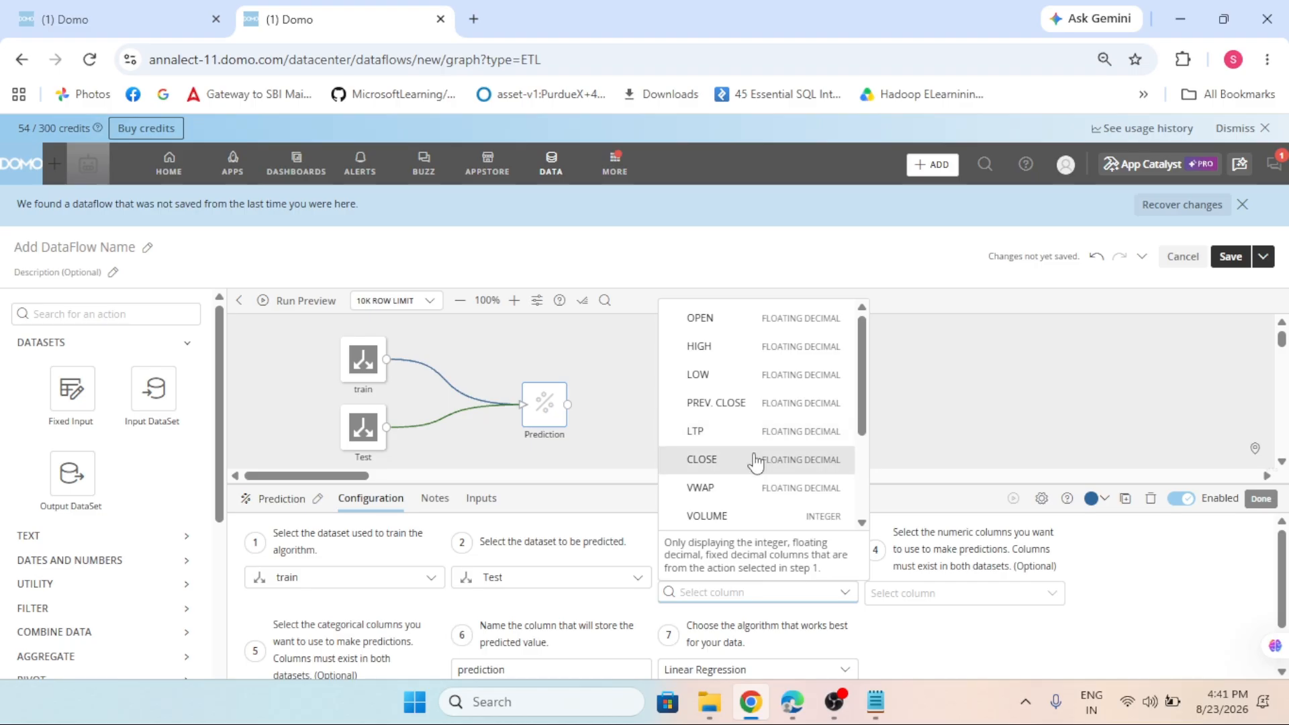
click(756, 461)
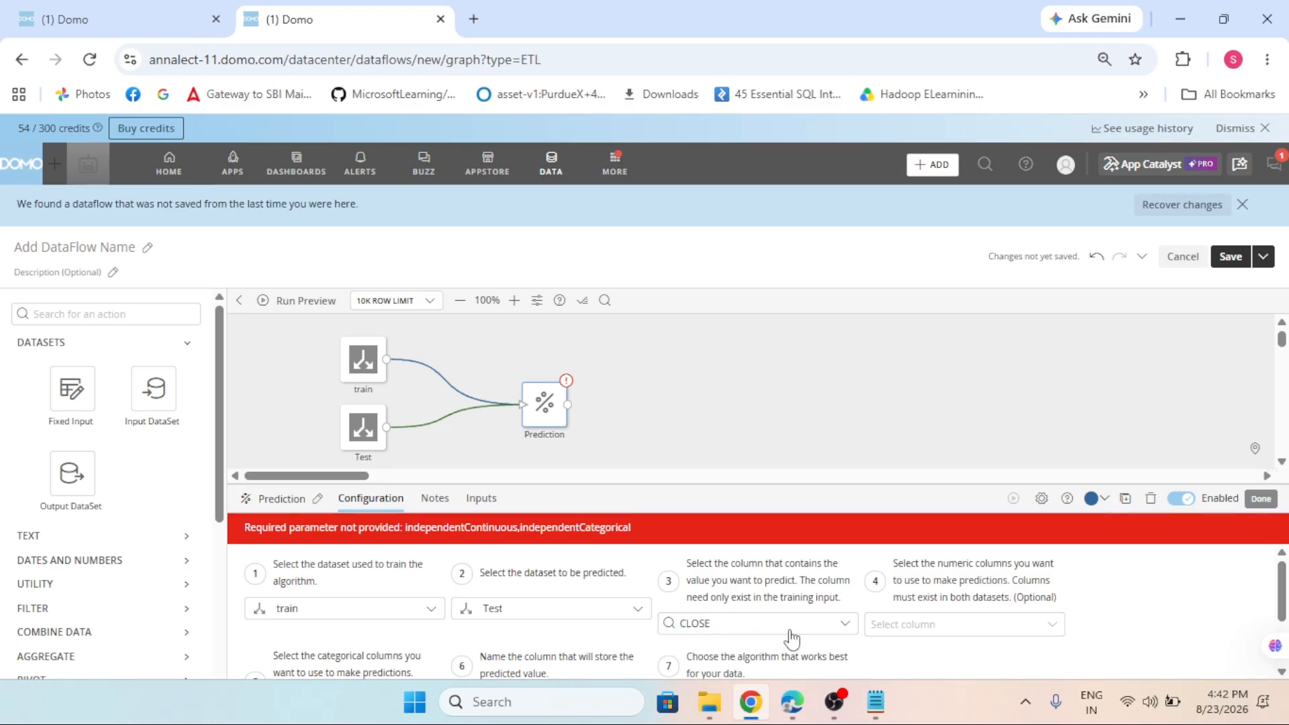
Step: Check the training section's volume and delivery lines in the Notepad note and return to Domo
click(876, 702)
click(90, 136)
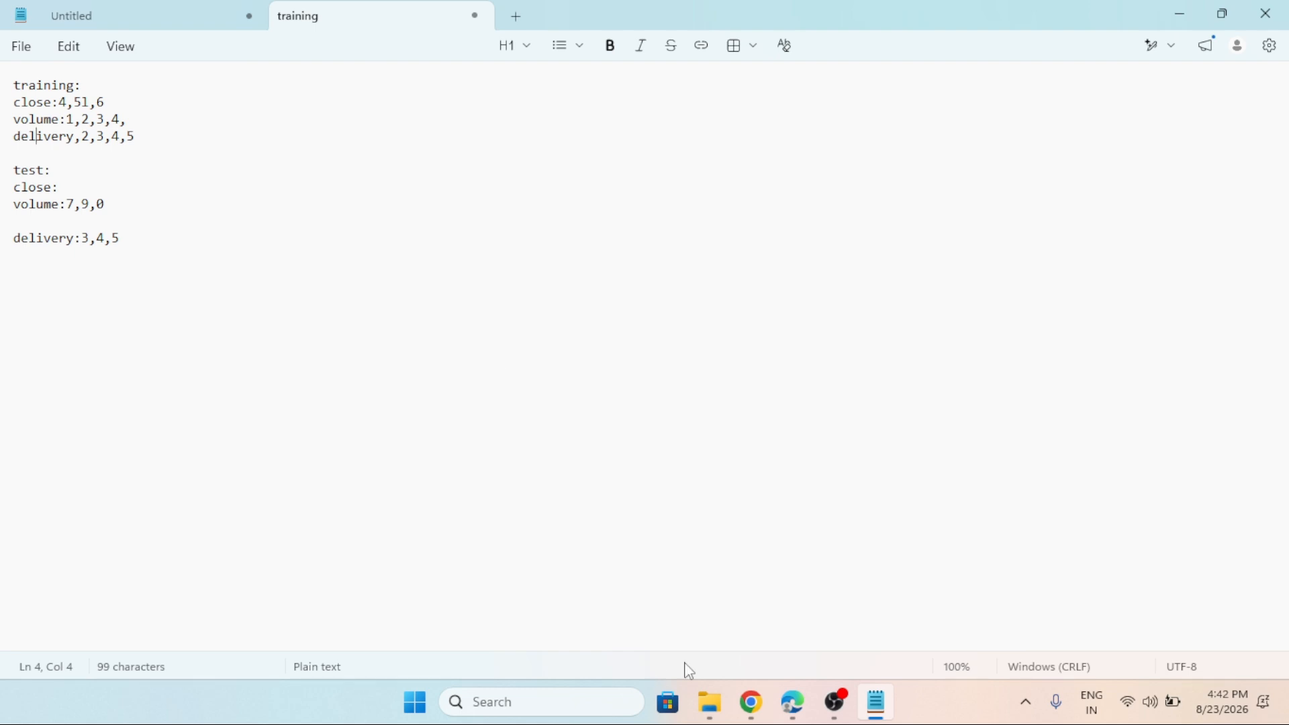
click(752, 702)
Step: Select VOLUME, DELIVERY %, NO OF TRADES, VALUE and PREV. CLOSE as the numeric columns used to make predictions
click(1016, 622)
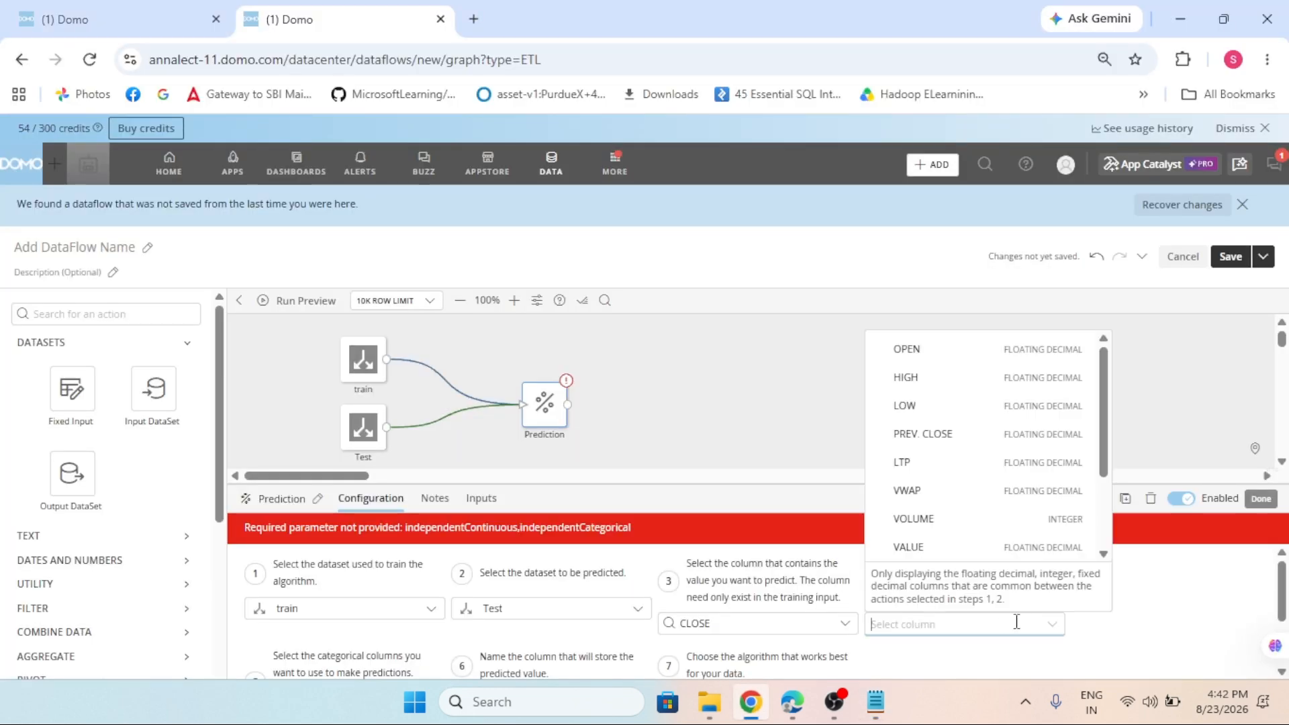
scroll(964, 403, down, 2)
scroll(969, 425, up, 2)
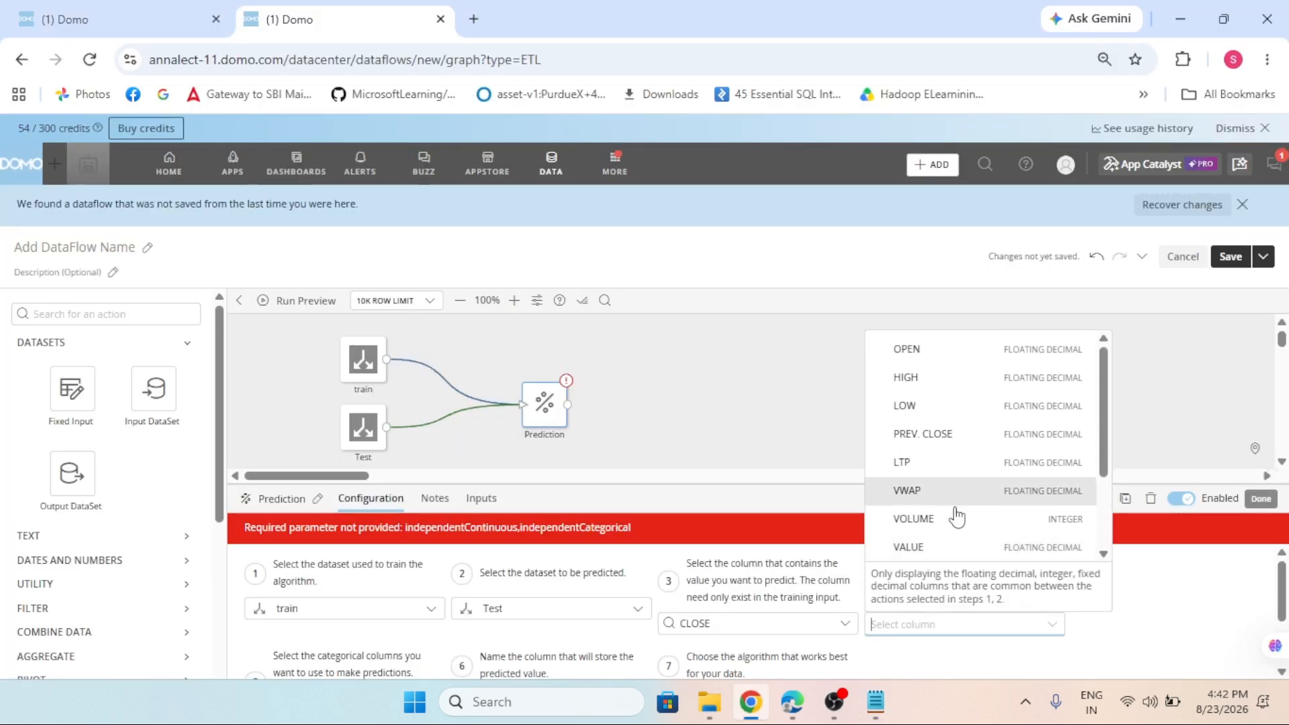
click(953, 524)
scroll(980, 463, down, 3)
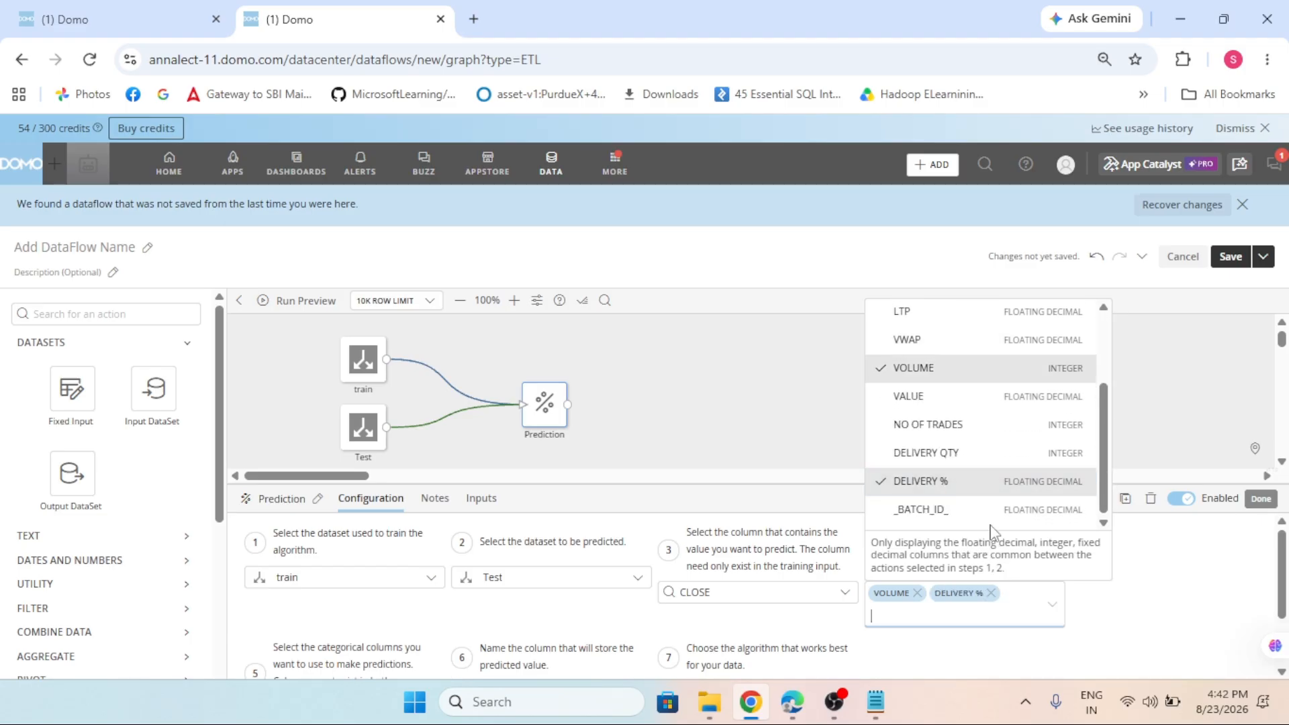
click(970, 483)
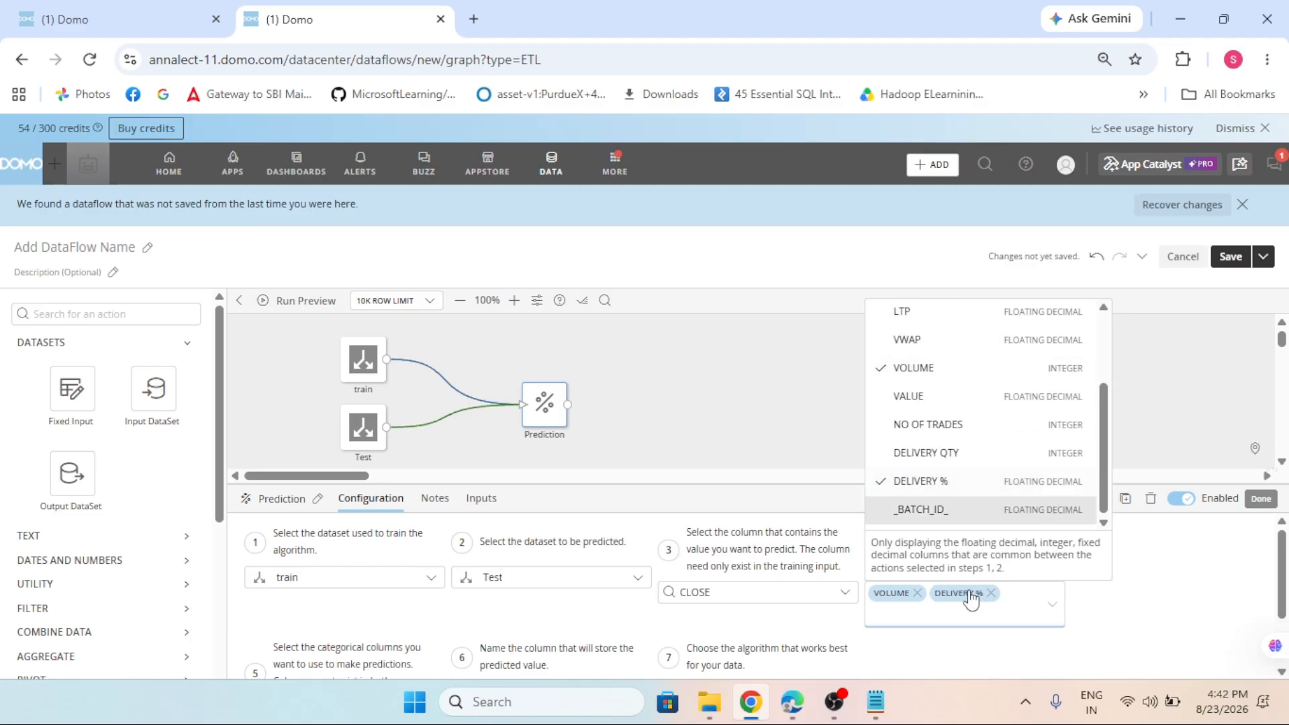
click(958, 427)
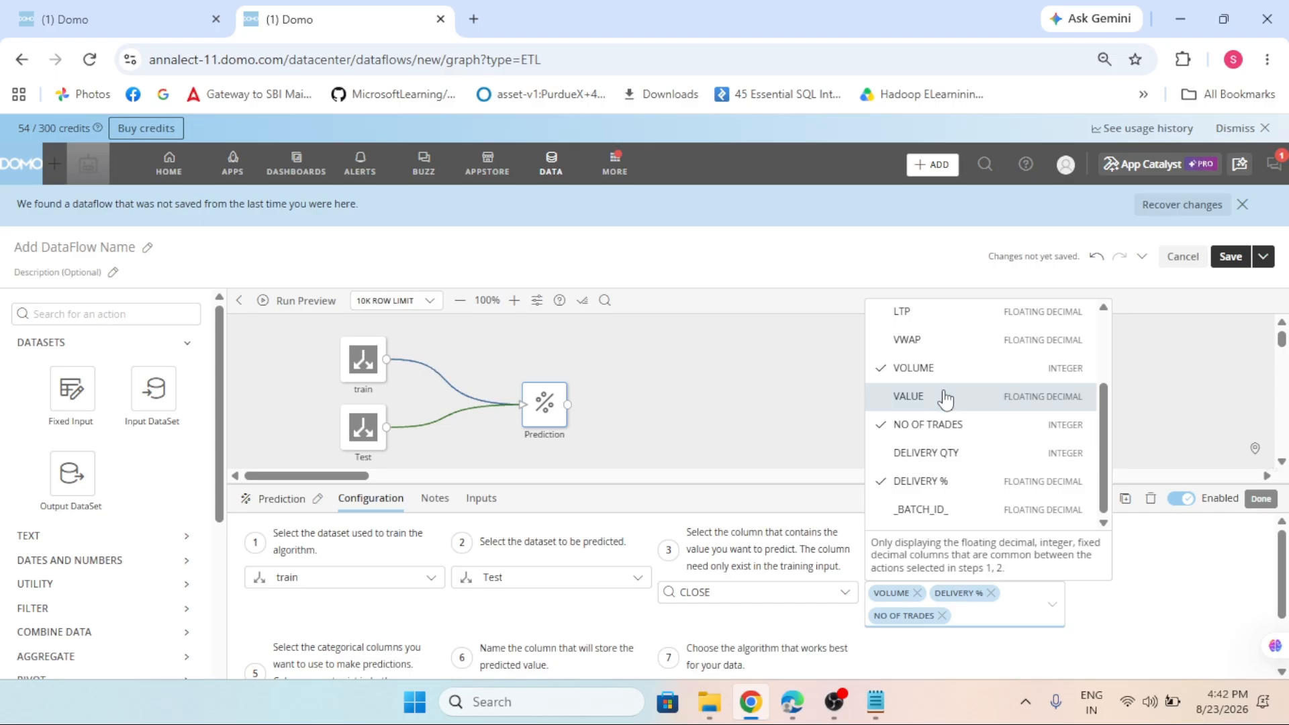
click(948, 400)
scroll(964, 433, up, 2)
scroll(964, 433, up, 1)
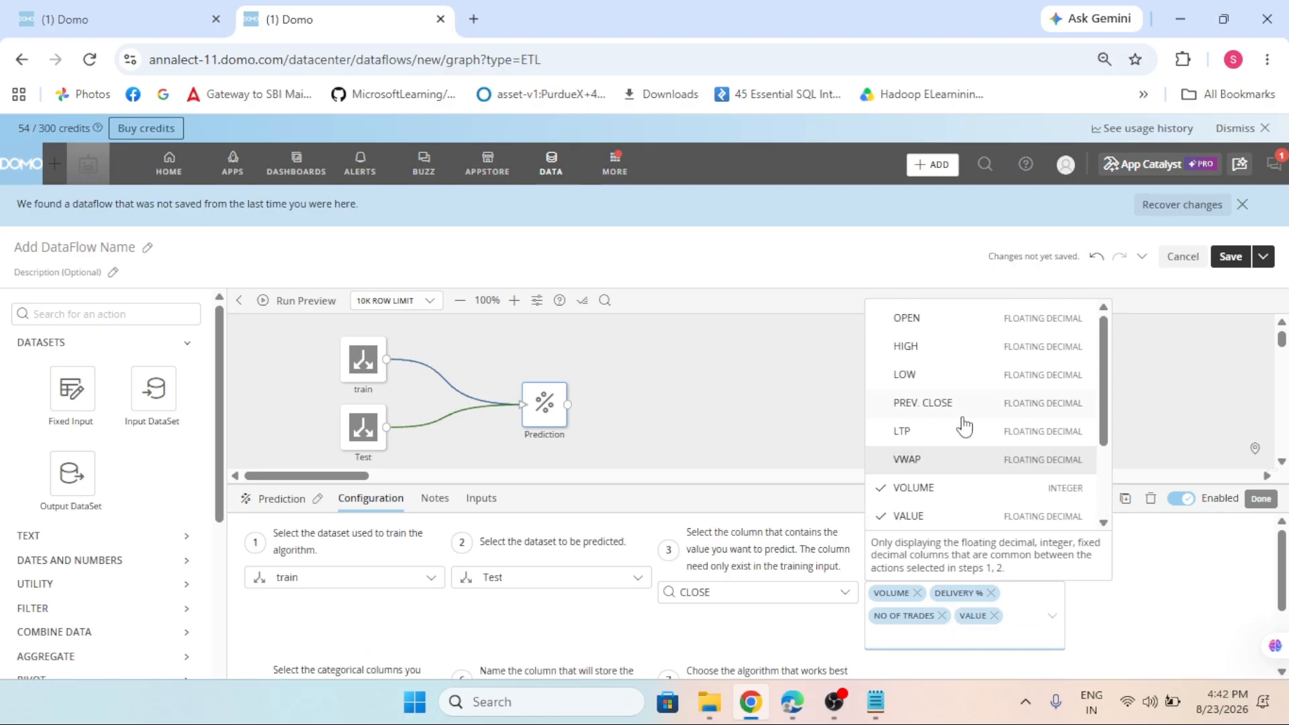
click(968, 402)
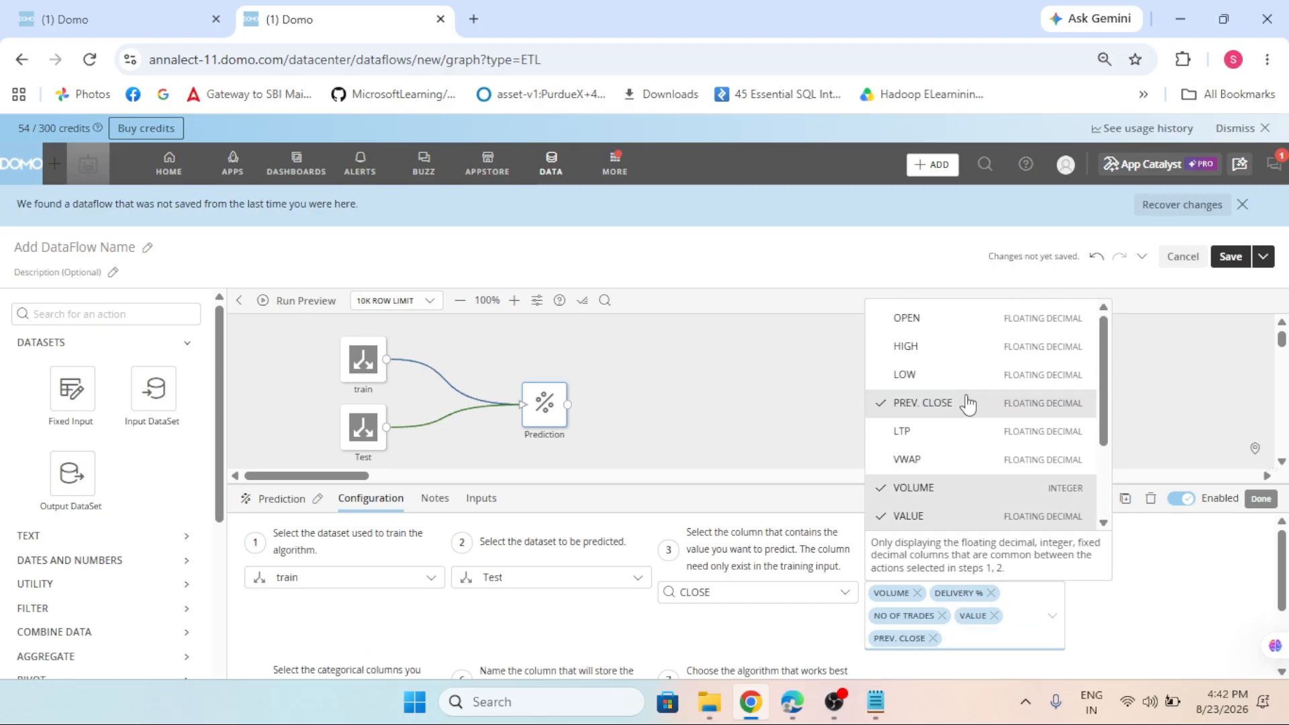
click(1119, 637)
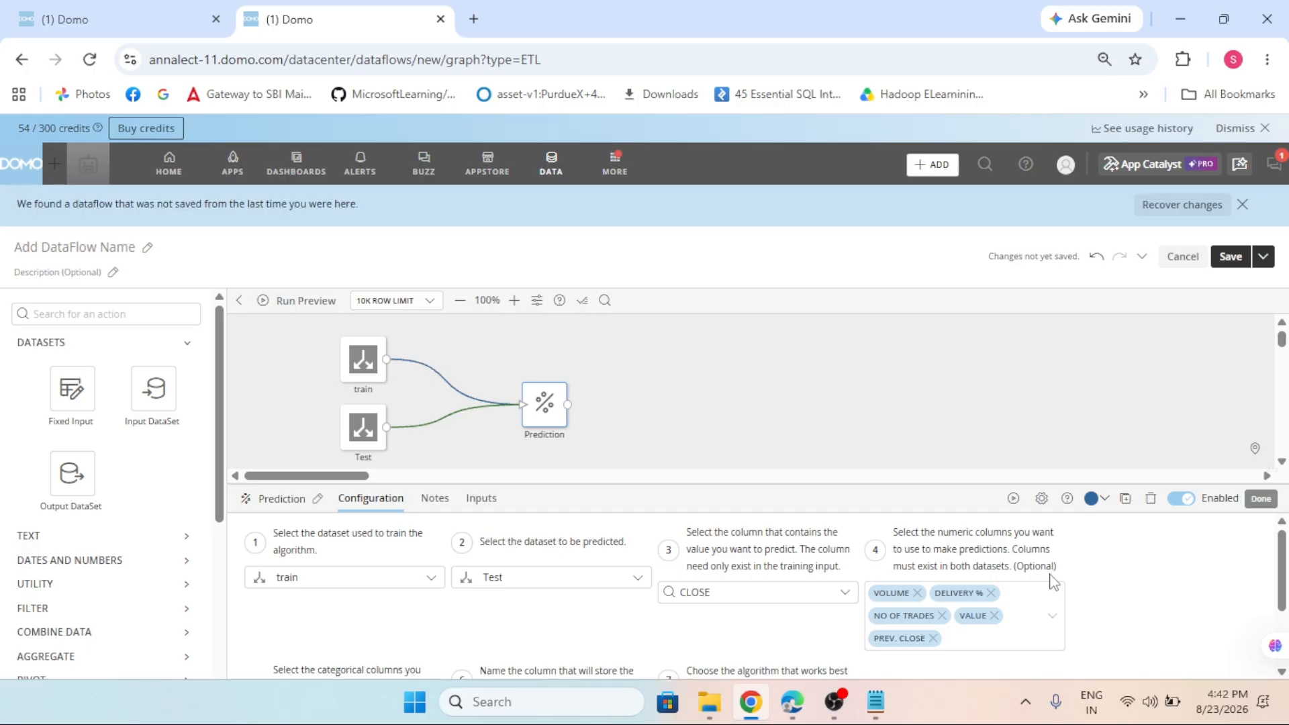
Step: Review the available prediction algorithms, the chosen numeric columns and the optional categorical columns in the Prediction configuration
scroll(1067, 577, down, 2)
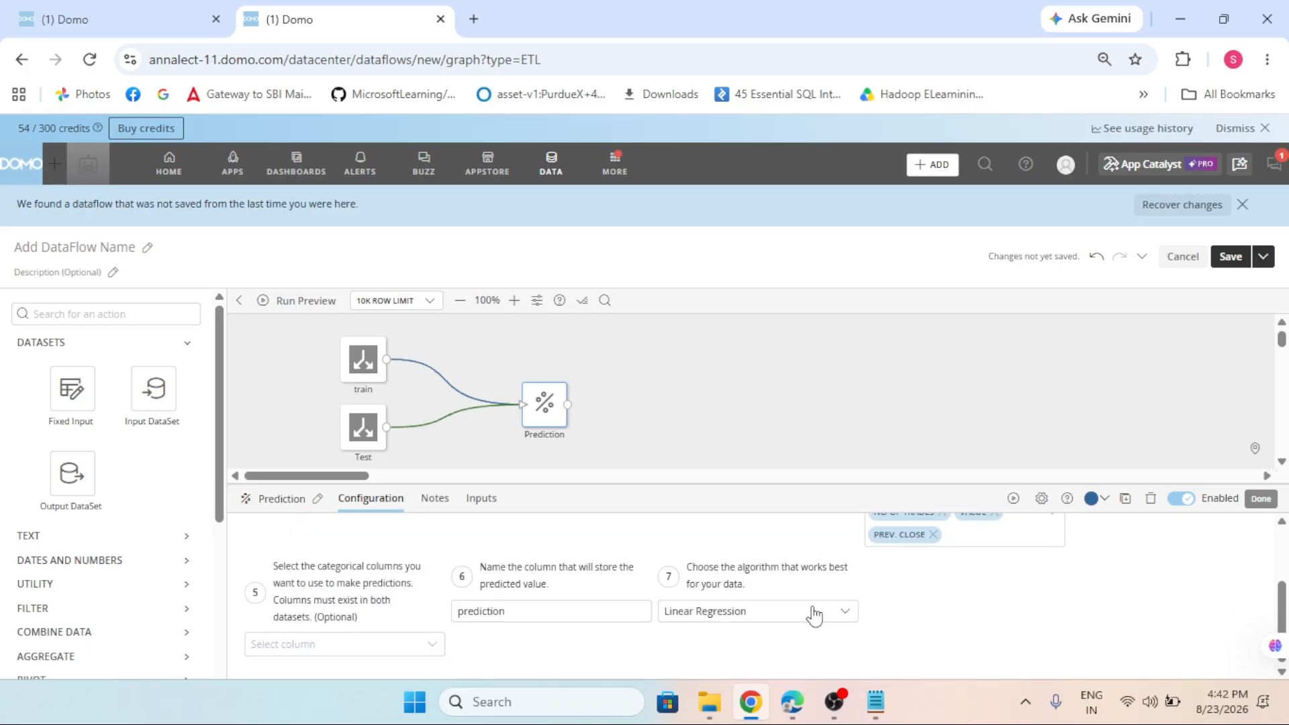
click(814, 614)
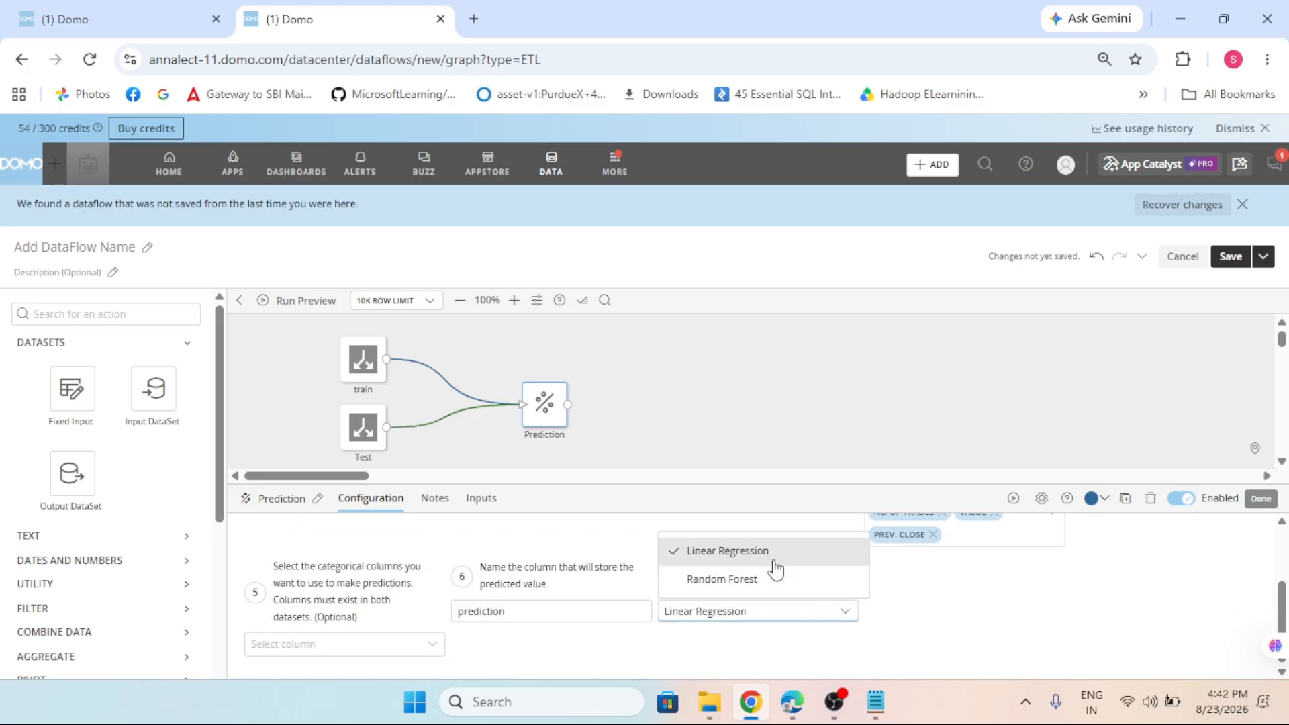
click(863, 653)
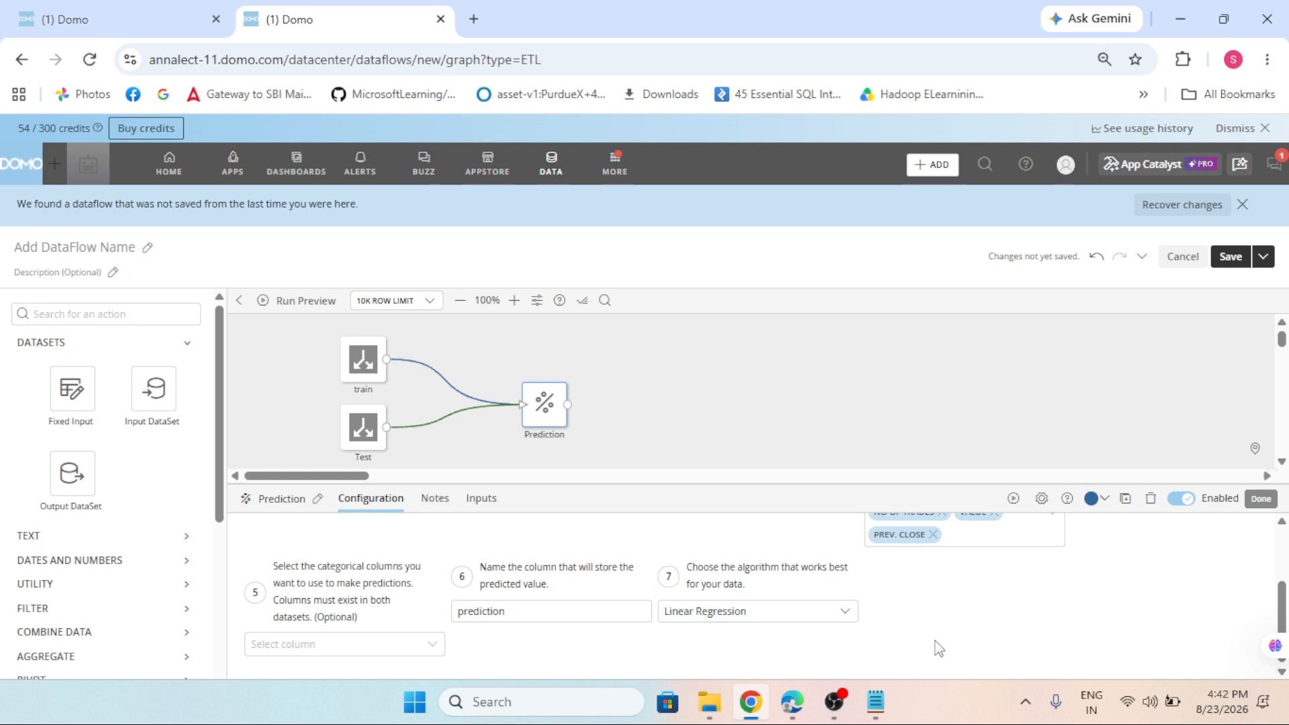
scroll(938, 647, up, 2)
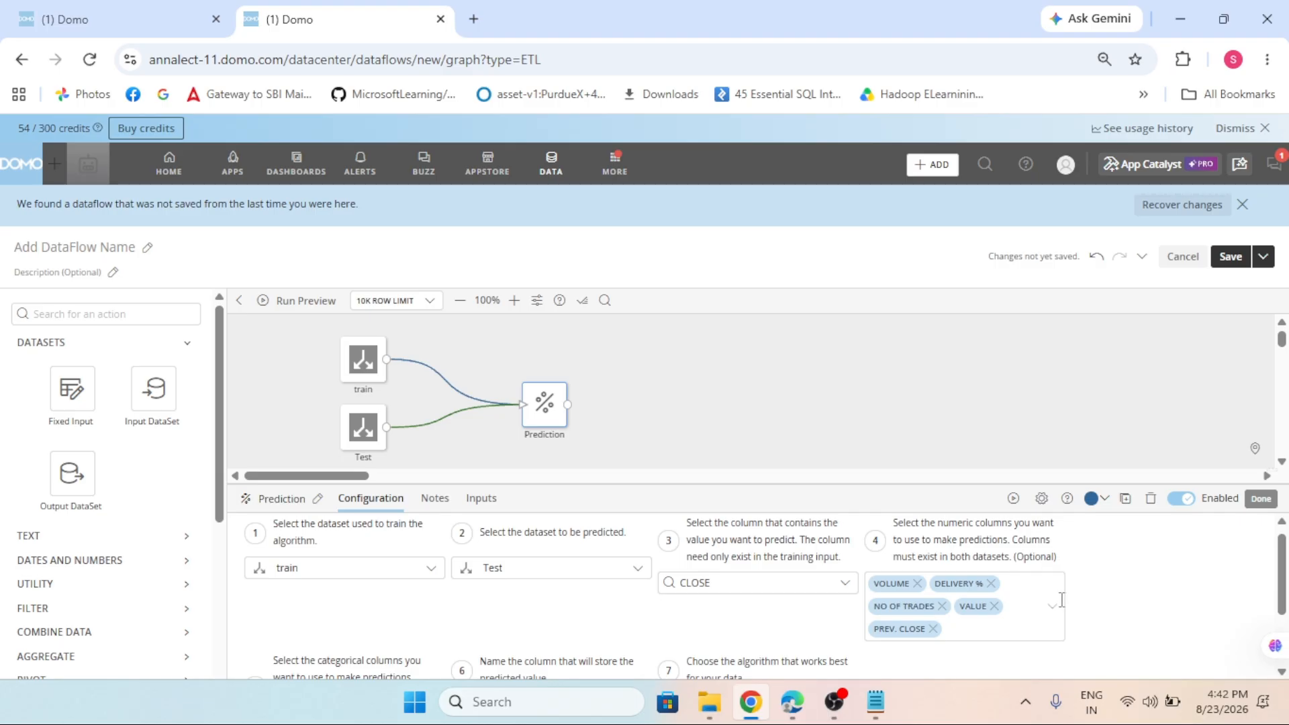
scroll(1062, 600, down, 2)
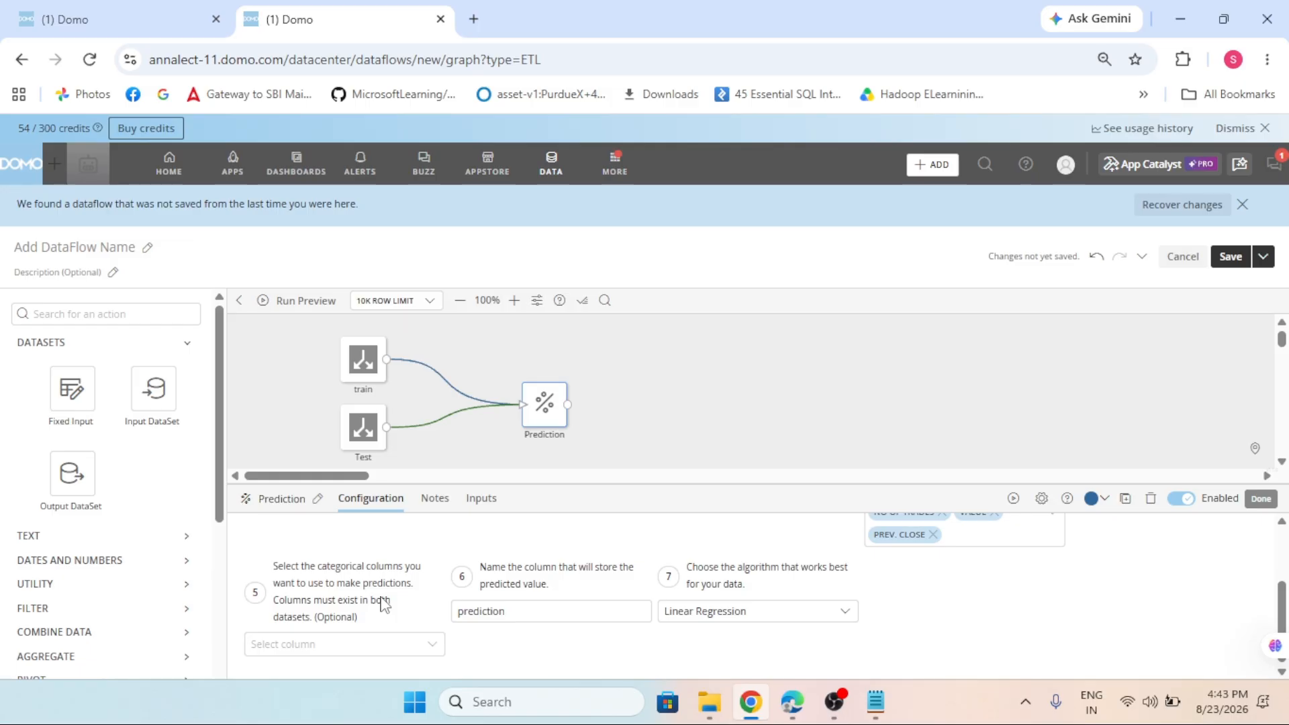
click(436, 646)
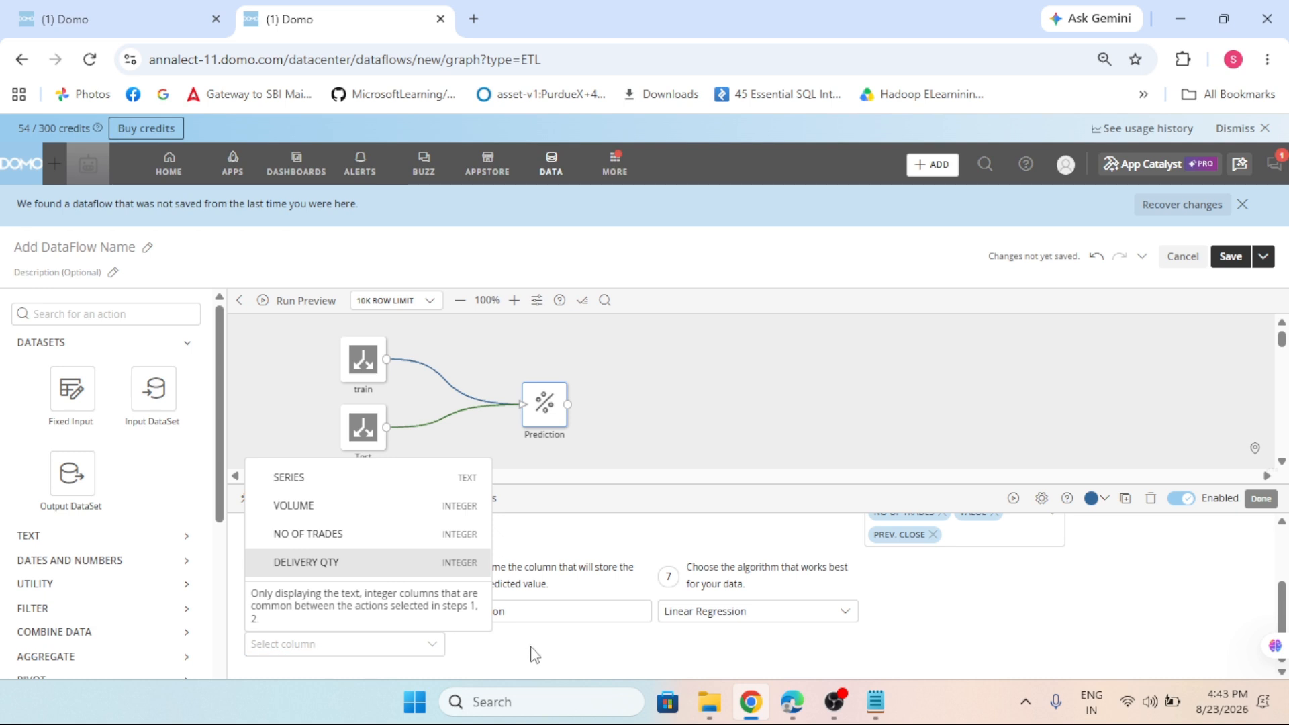
click(462, 634)
scroll(1096, 649, up, 2)
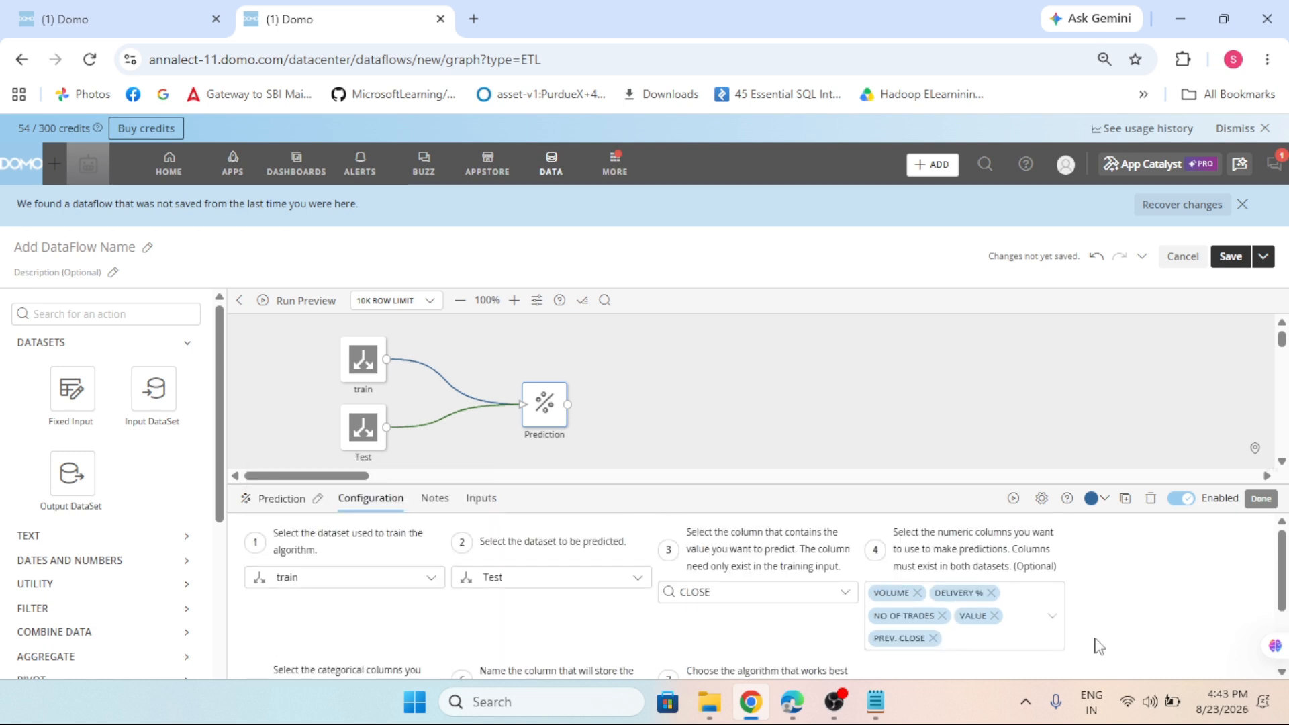
scroll(1072, 581, down, 2)
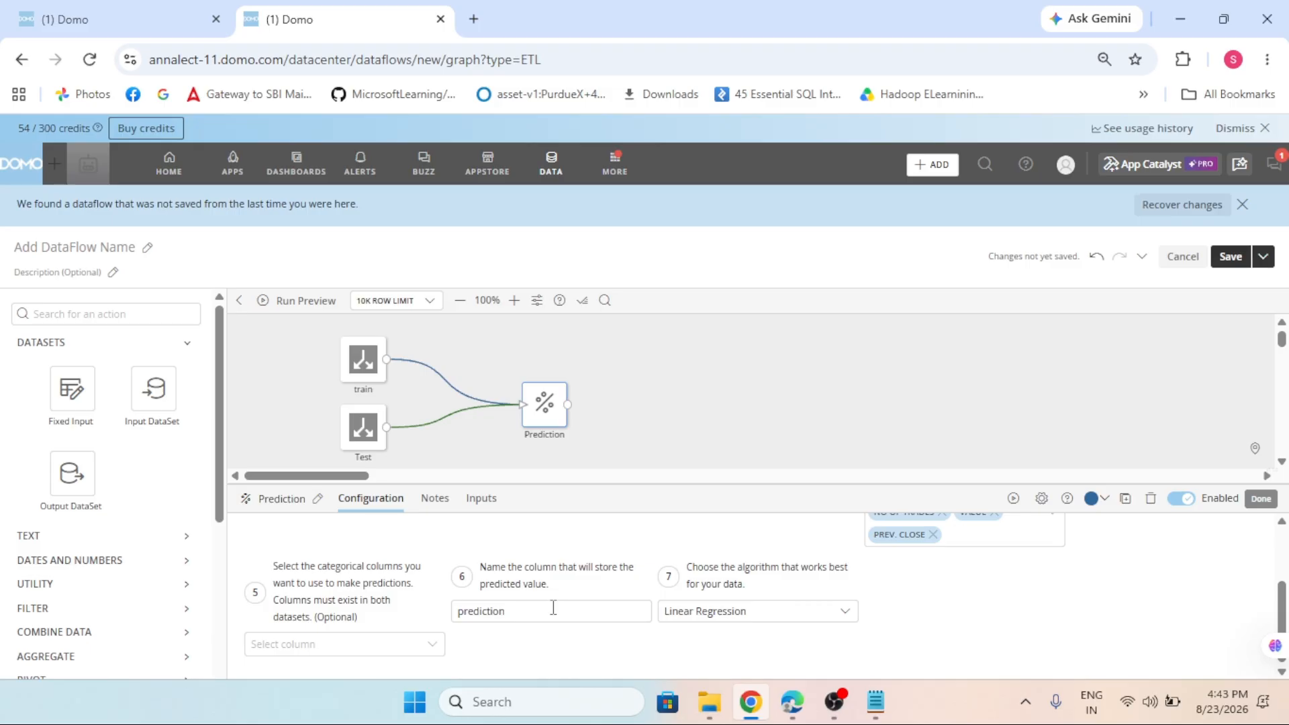
Step: Rename the column that stores the predicted value to close_prediction
click(605, 614)
key(BackSpace)
key(BackSpace)
key(BackSpace)
key(BackSpace)
key(BackSpace)
key(BackSpace)
key(BackSpace)
key(BackSpace)
key(BackSpace)
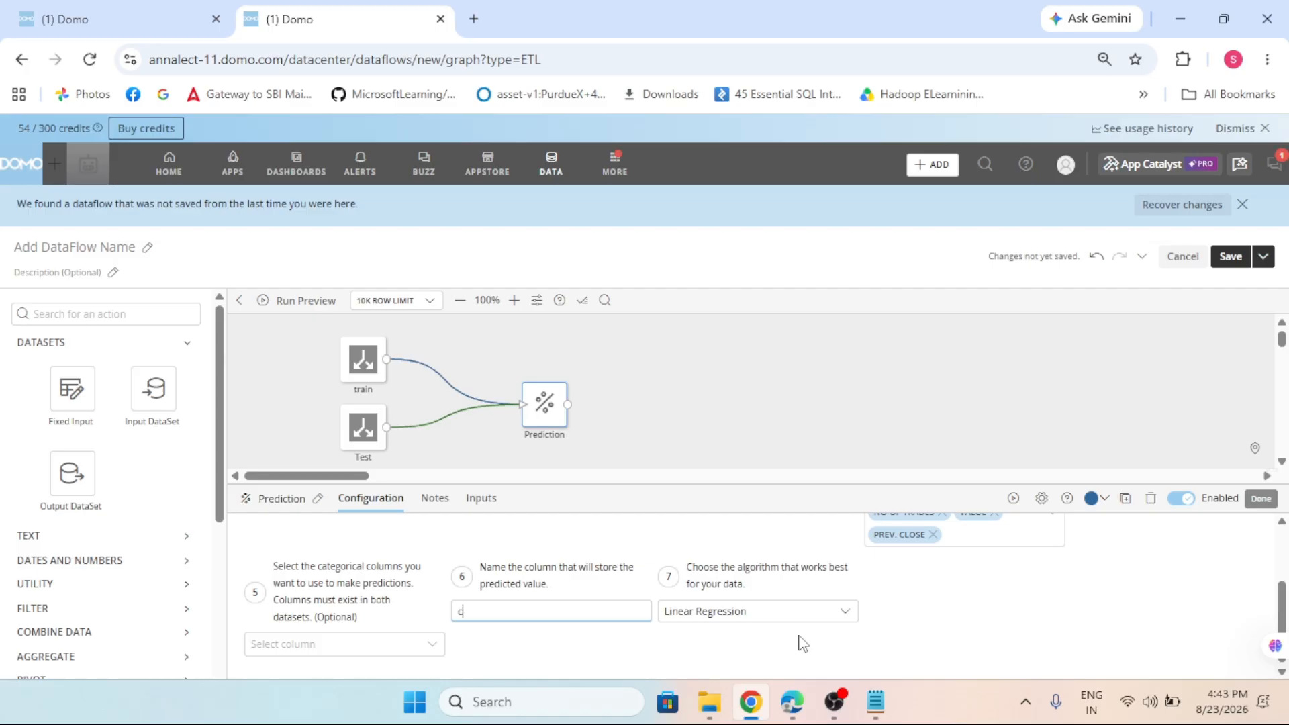
text(close_prediction)
Step: Switch the prediction algorithm to Random Forest and back to Linear Regression, and review the whole Prediction configuration
click(735, 614)
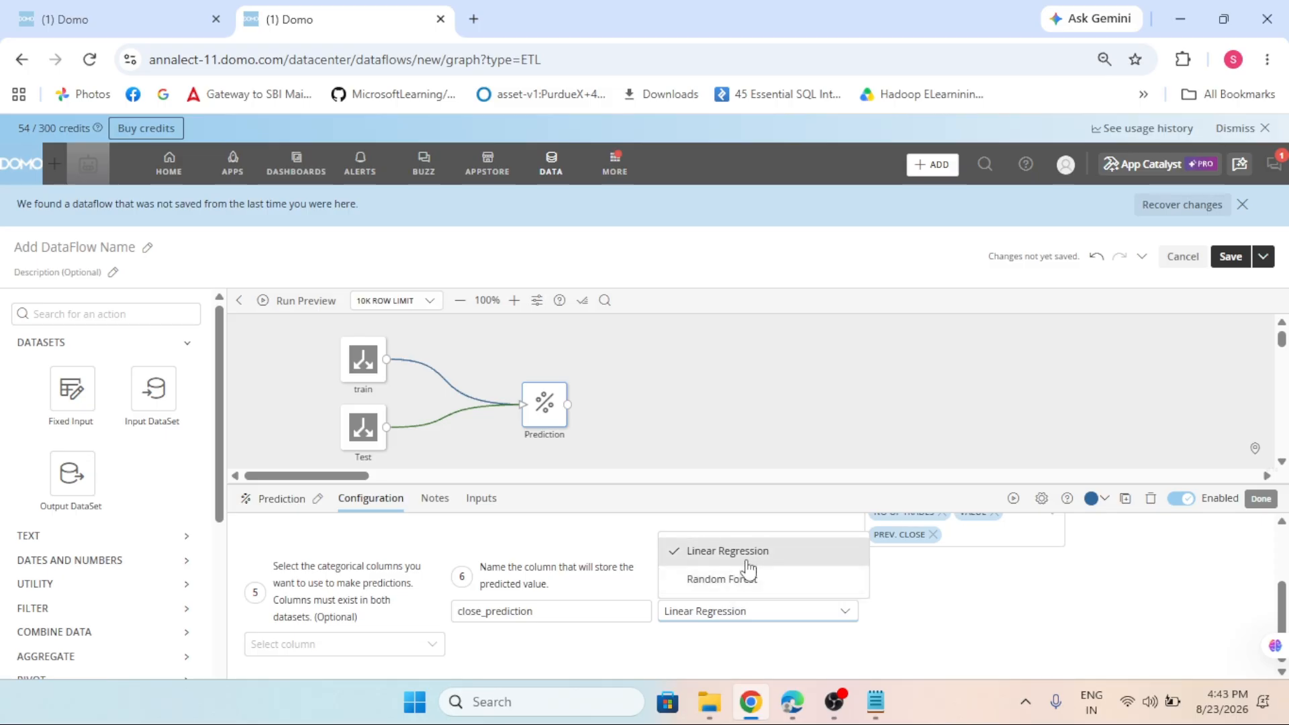
click(776, 584)
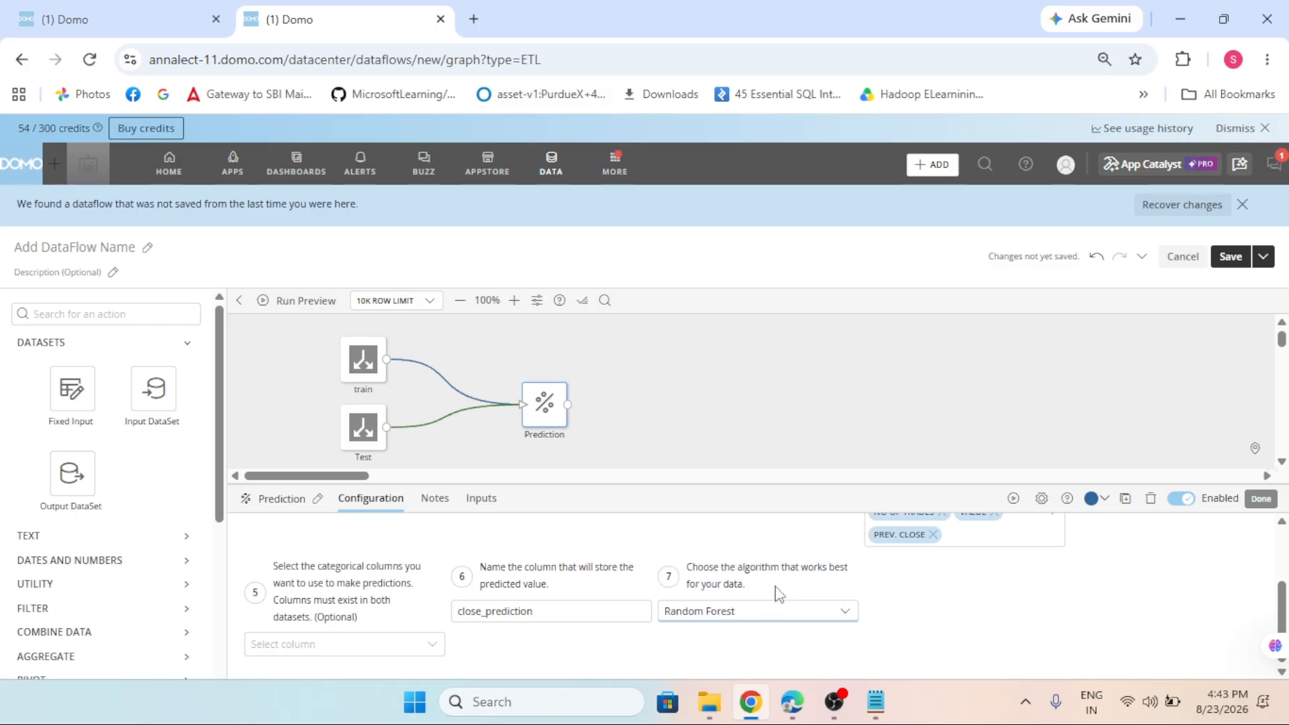
click(751, 614)
click(747, 555)
scroll(1025, 617, up, 2)
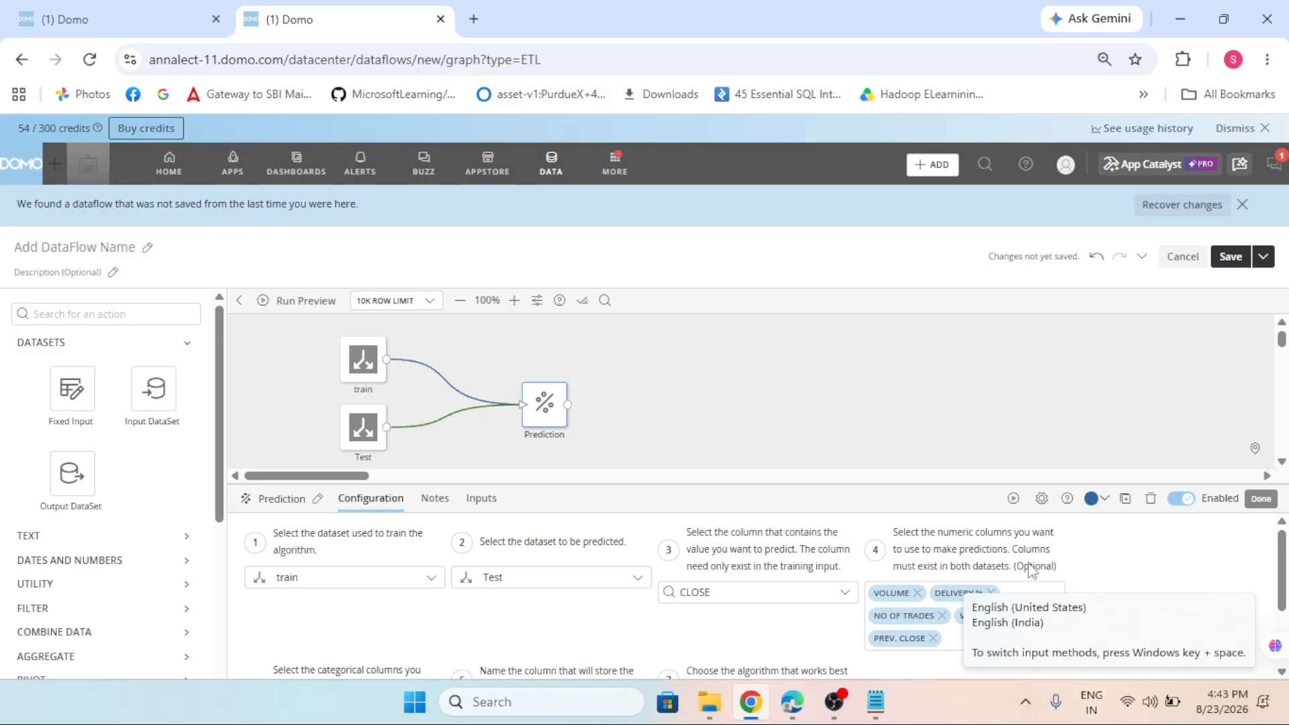
scroll(1050, 590, down, 2)
scroll(1070, 595, up, 2)
scroll(1081, 591, down, 2)
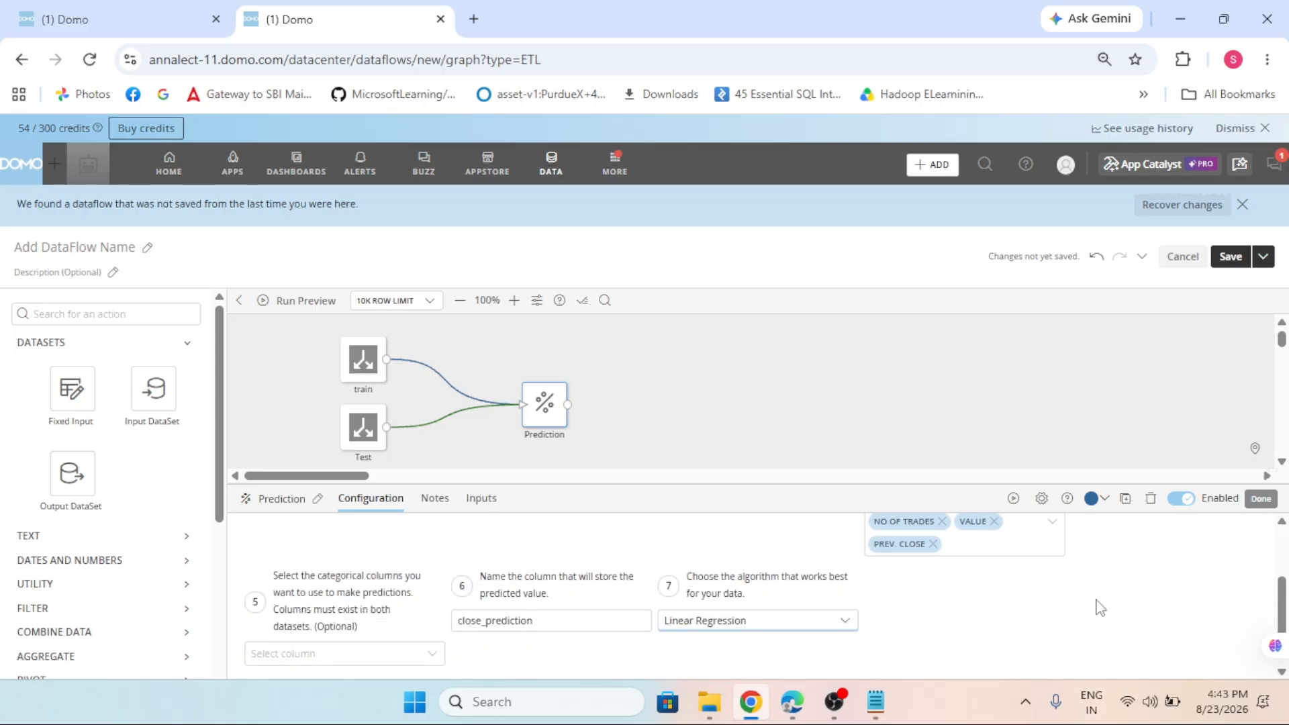
scroll(1119, 634, up, 2)
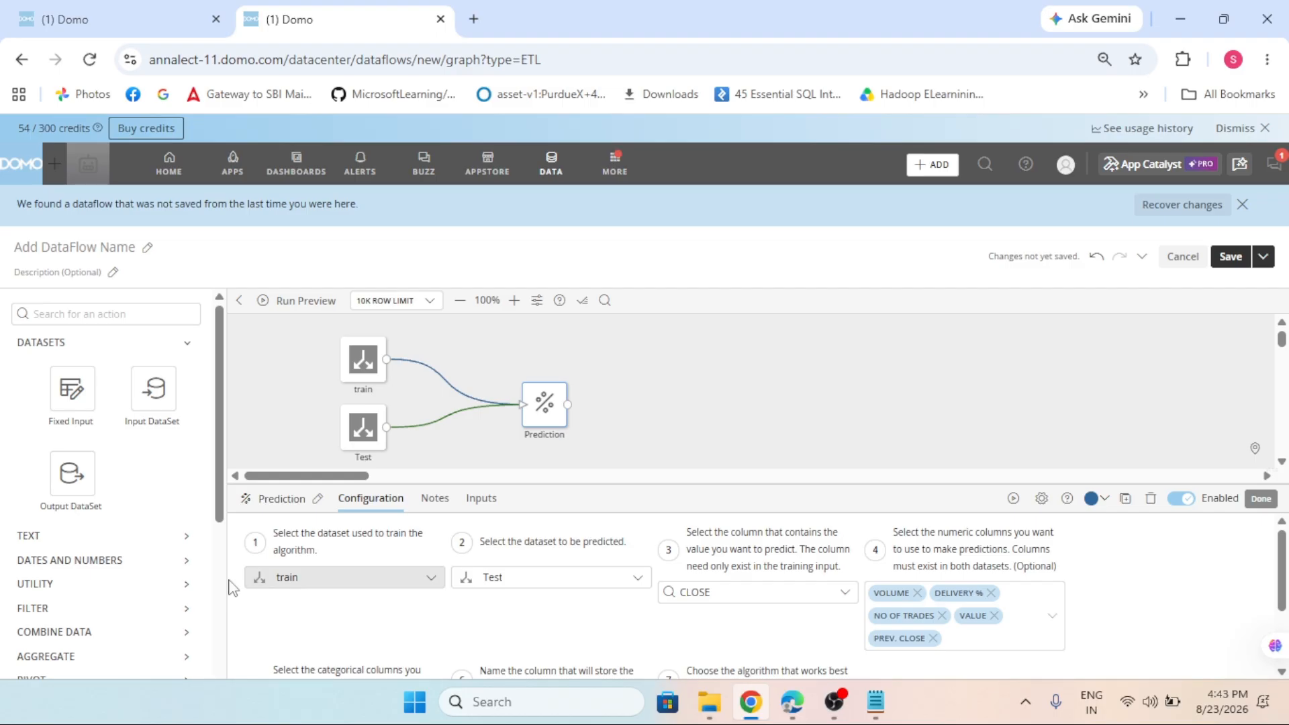
Step: Add an output dataset fed by the Prediction tile and name it close_value_prediction
mouse_move(52, 471)
mouse_down()
mouse_move(129, 447)
mouse_move(633, 432)
mouse_move(644, 408)
mouse_move(567, 412)
mouse_move(624, 411)
mouse_up()
click(419, 542)
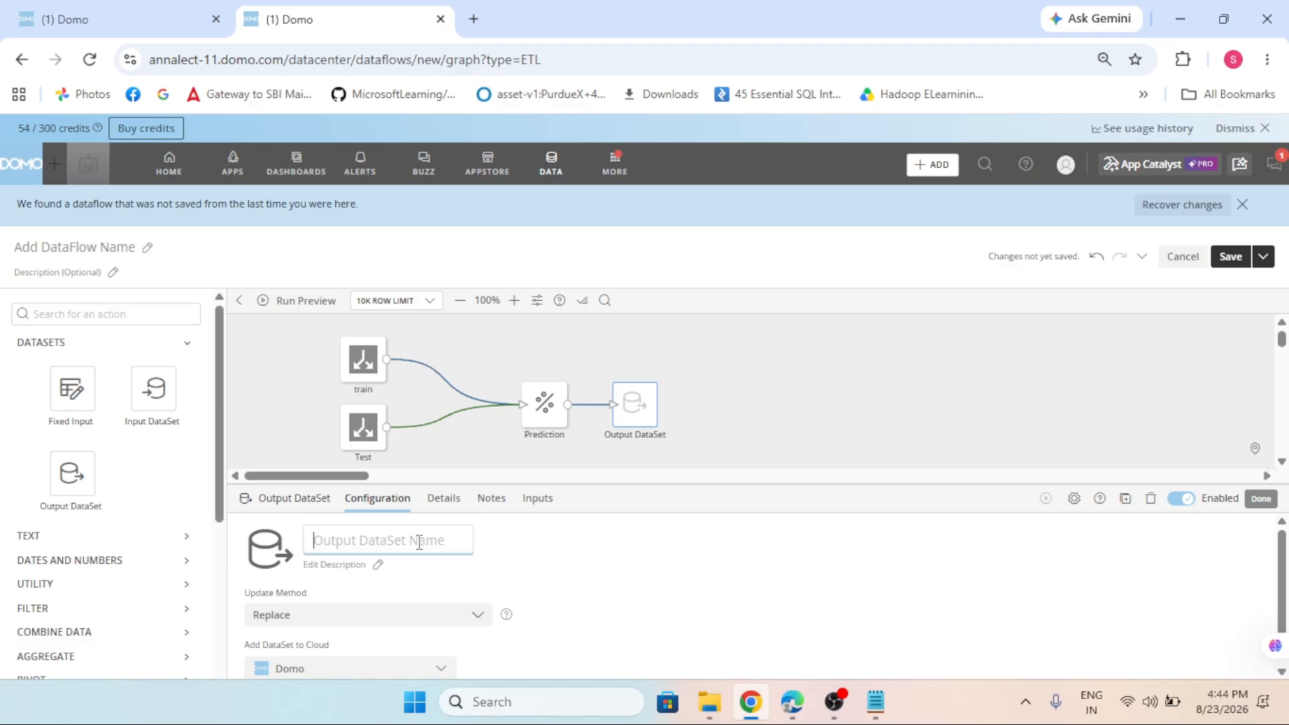
text(close)
text(_value_prediction)
Step: Reuse the output dataset's name close_value_prediction as the dataflow name, and save and run the dataflow
double_click(419, 551)
key(ctrl+c)
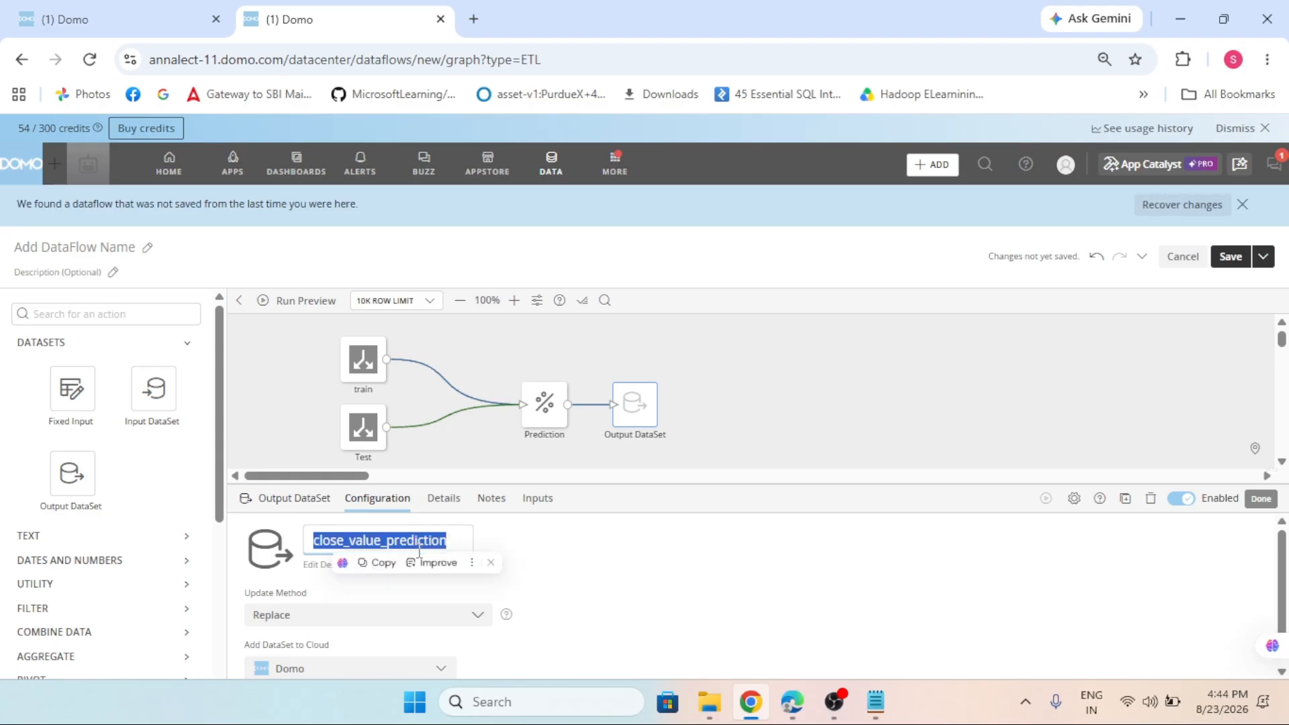
click(128, 248)
key(ctrl+v)
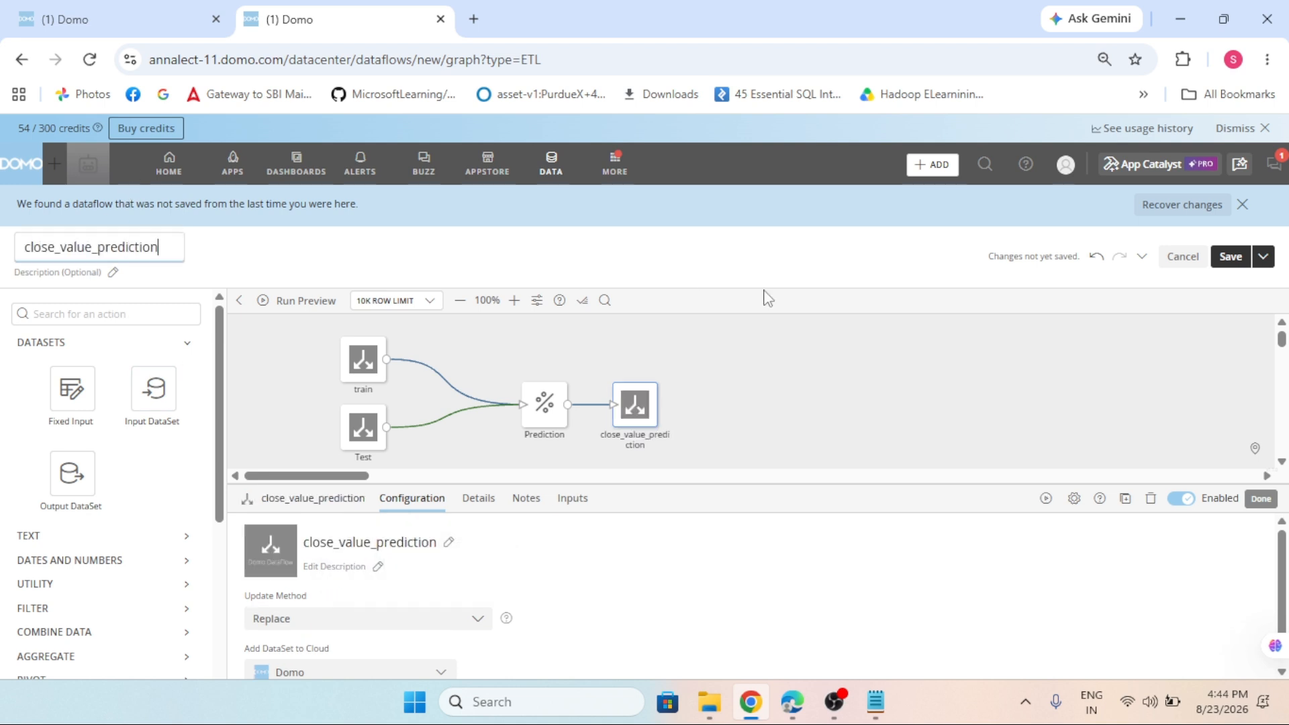
click(1259, 258)
click(1219, 295)
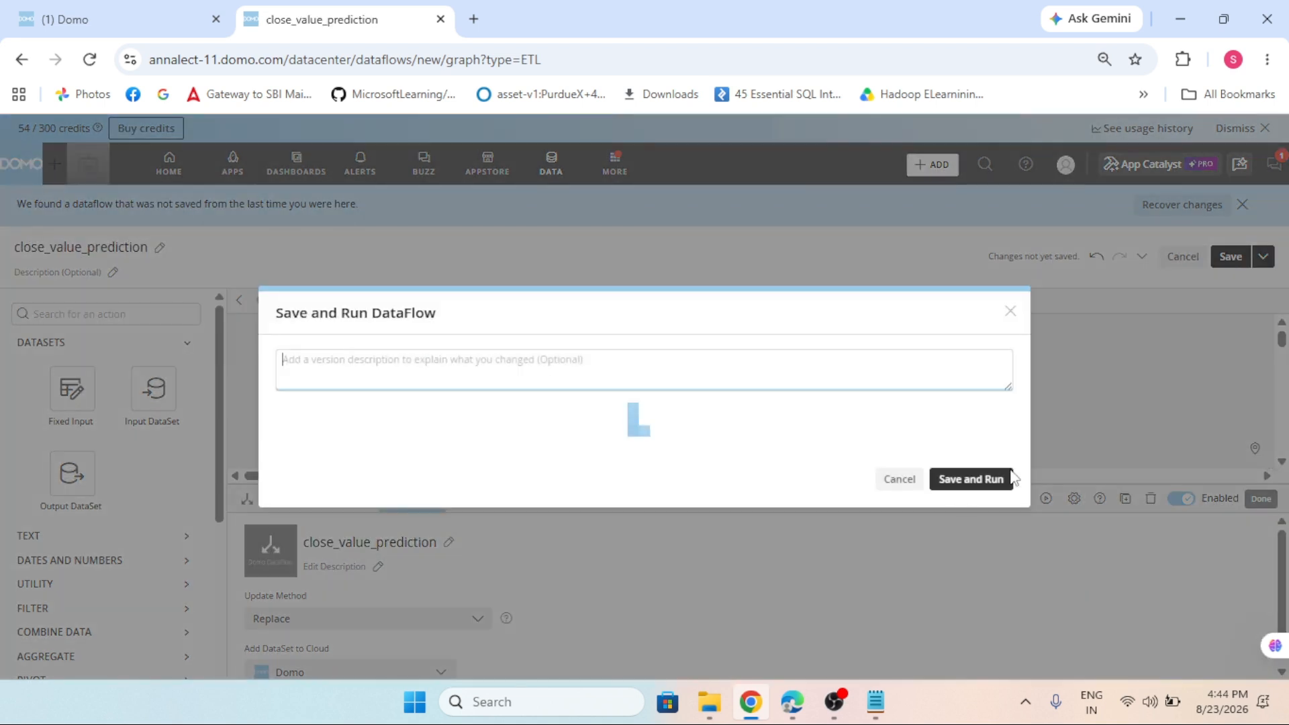
click(967, 549)
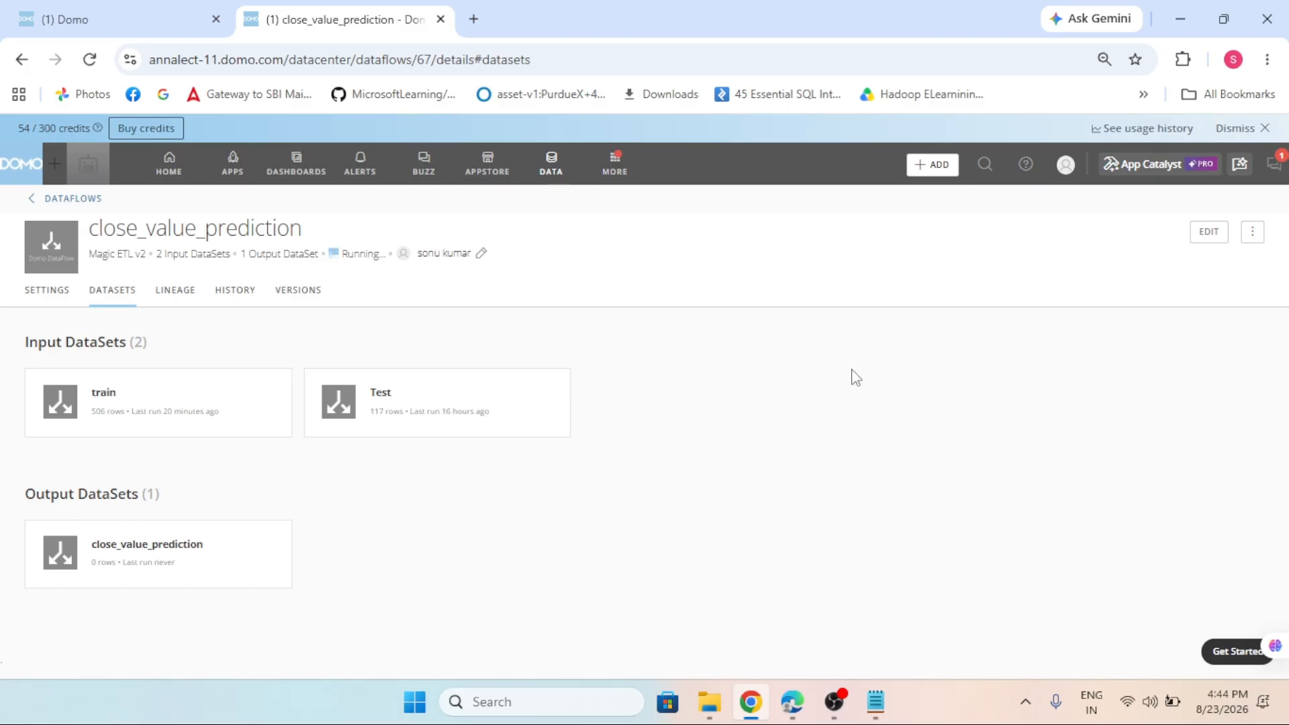
Step: Open the close_value_prediction output dataset's data table, filter its columns by "close" and examine the predicted values against PREV. CLOSE
click(155, 570)
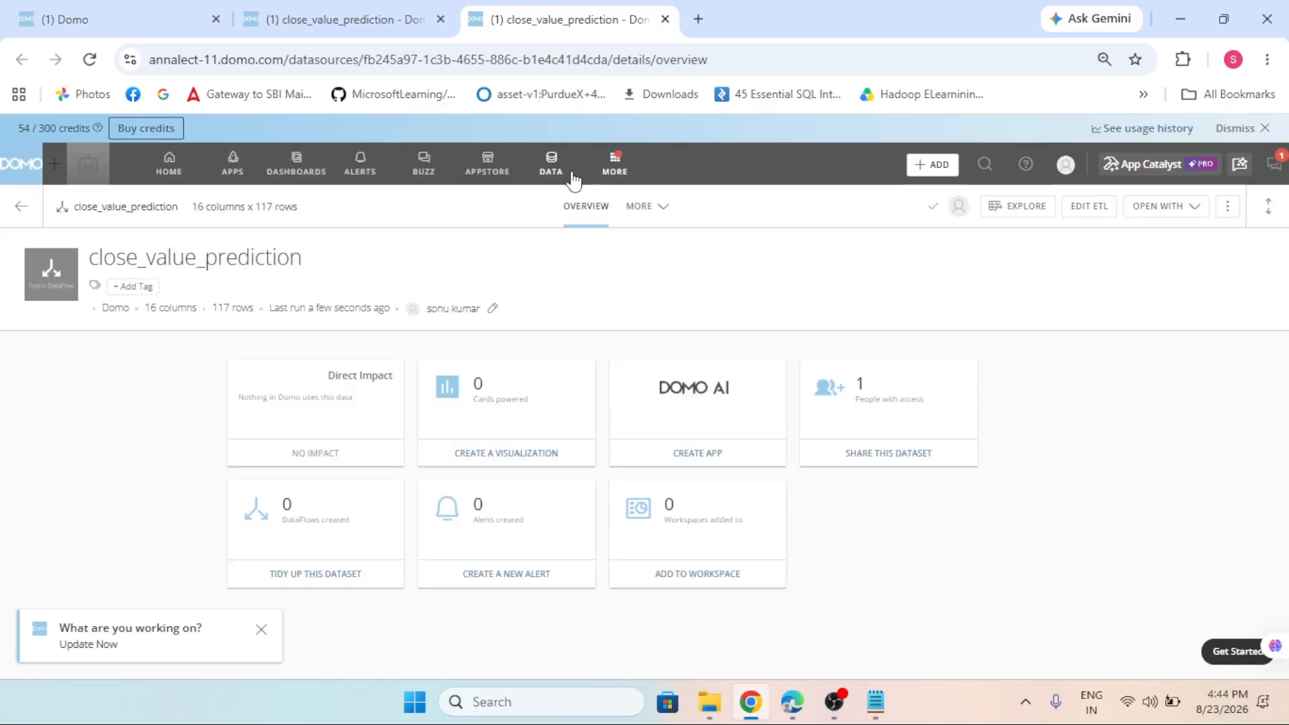
click(646, 209)
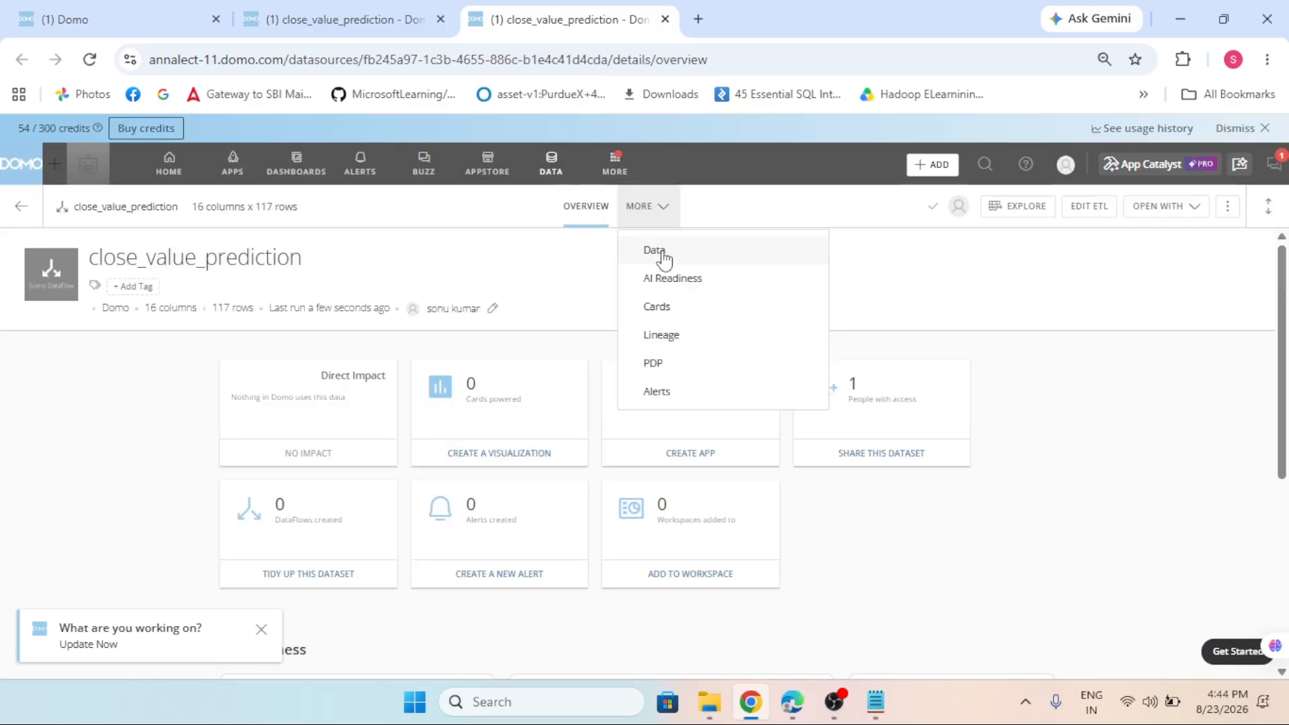
click(662, 252)
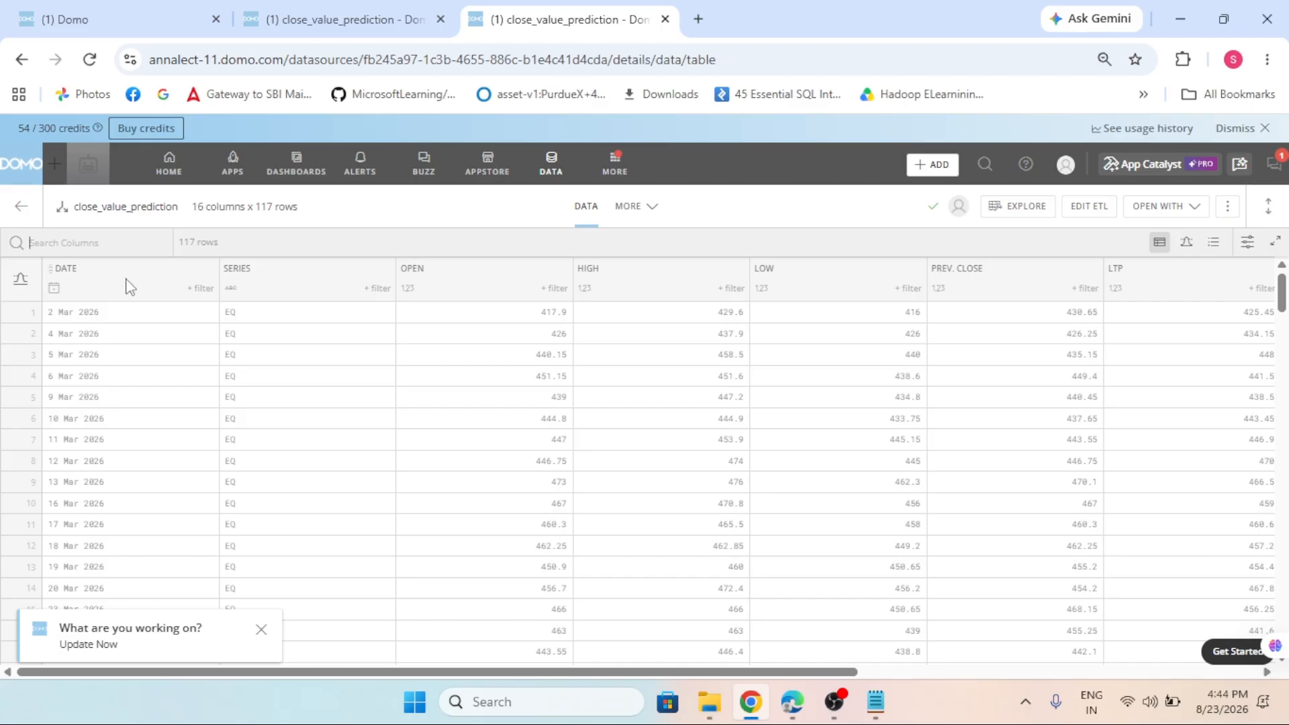
text(close)
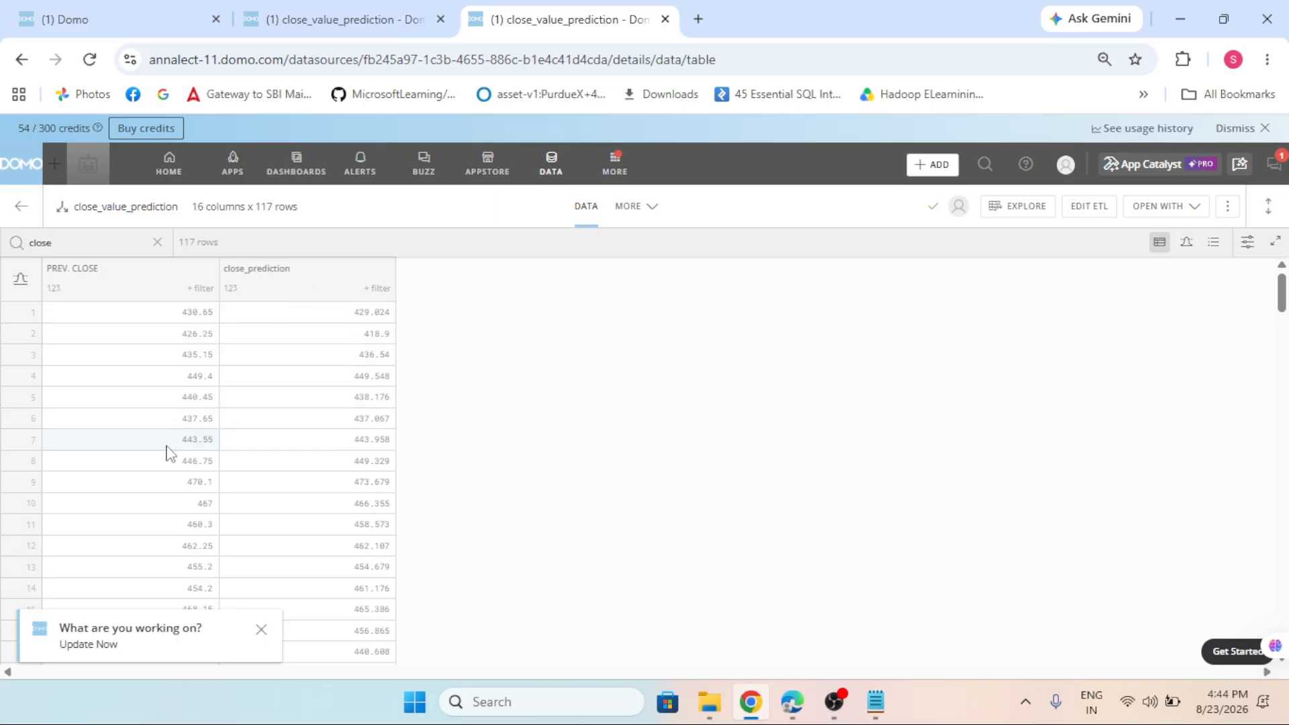
scroll(167, 451, down, 15)
scroll(167, 452, up, 5)
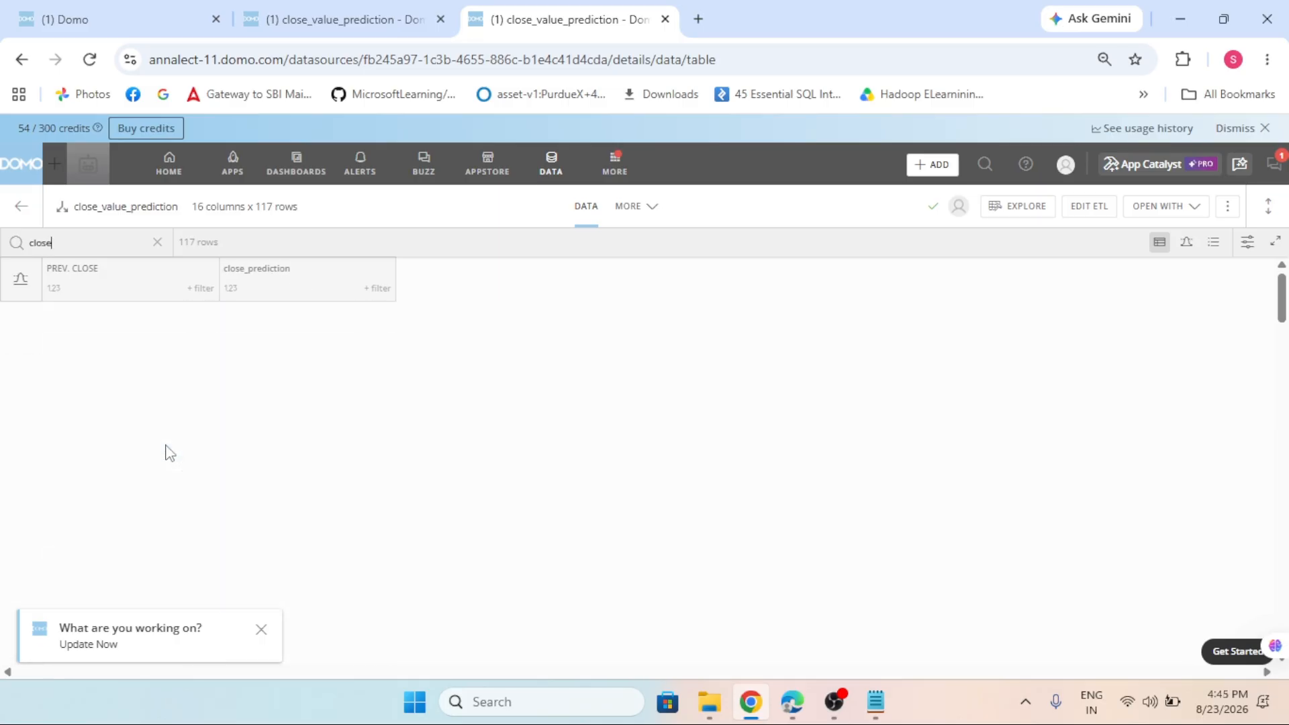
scroll(173, 454, up, 10)
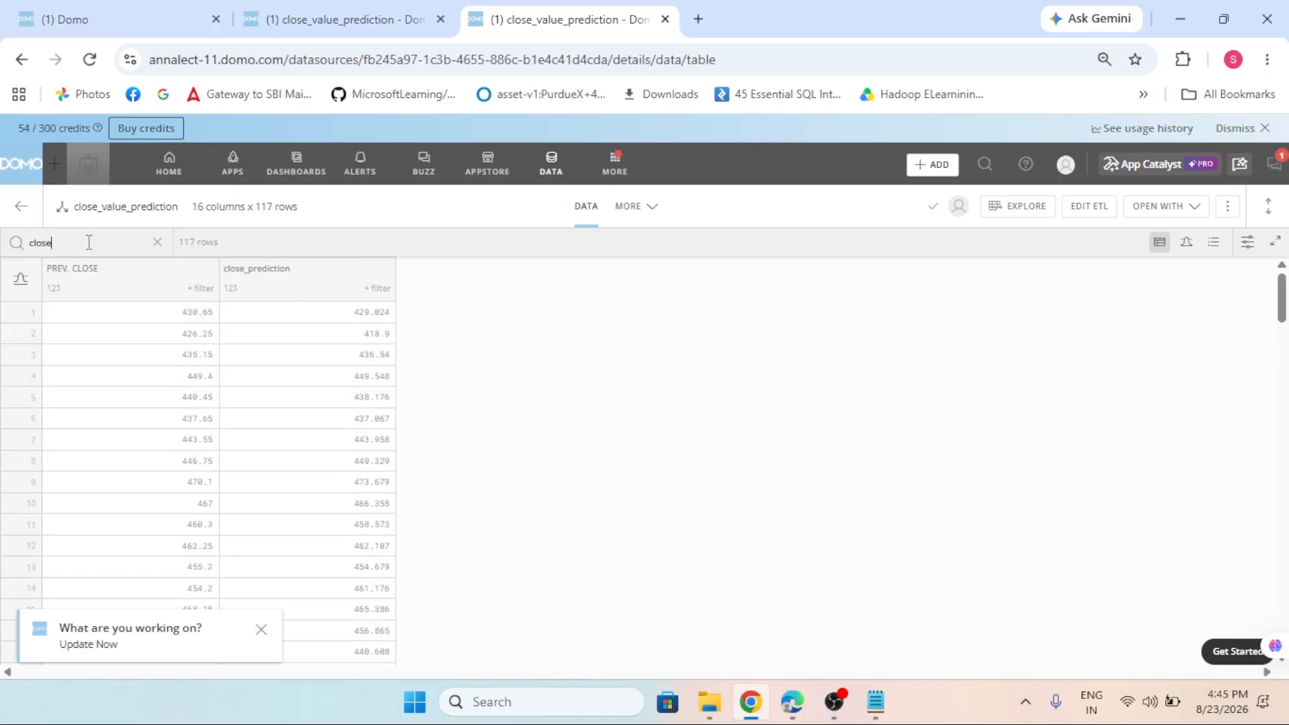
Step: Create a visualization from the close_value_prediction dataset and set its chart type to Mega Table
click(648, 209)
click(659, 250)
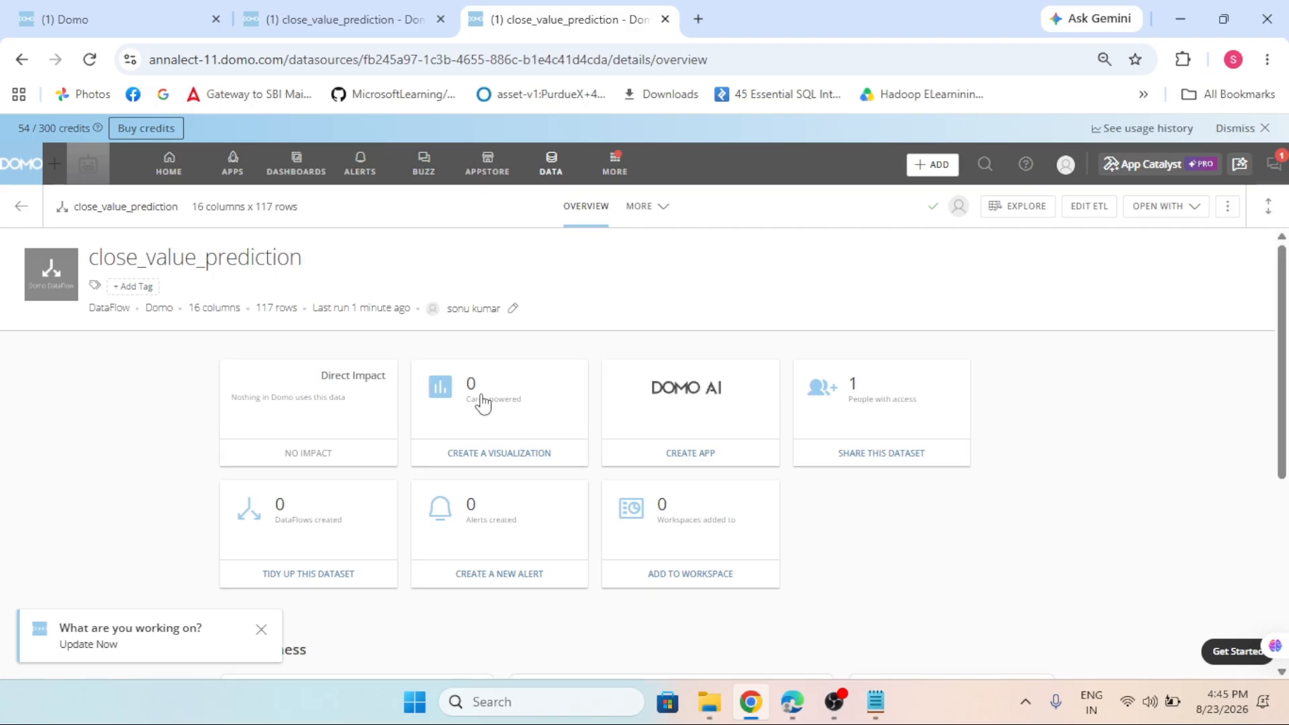
click(479, 449)
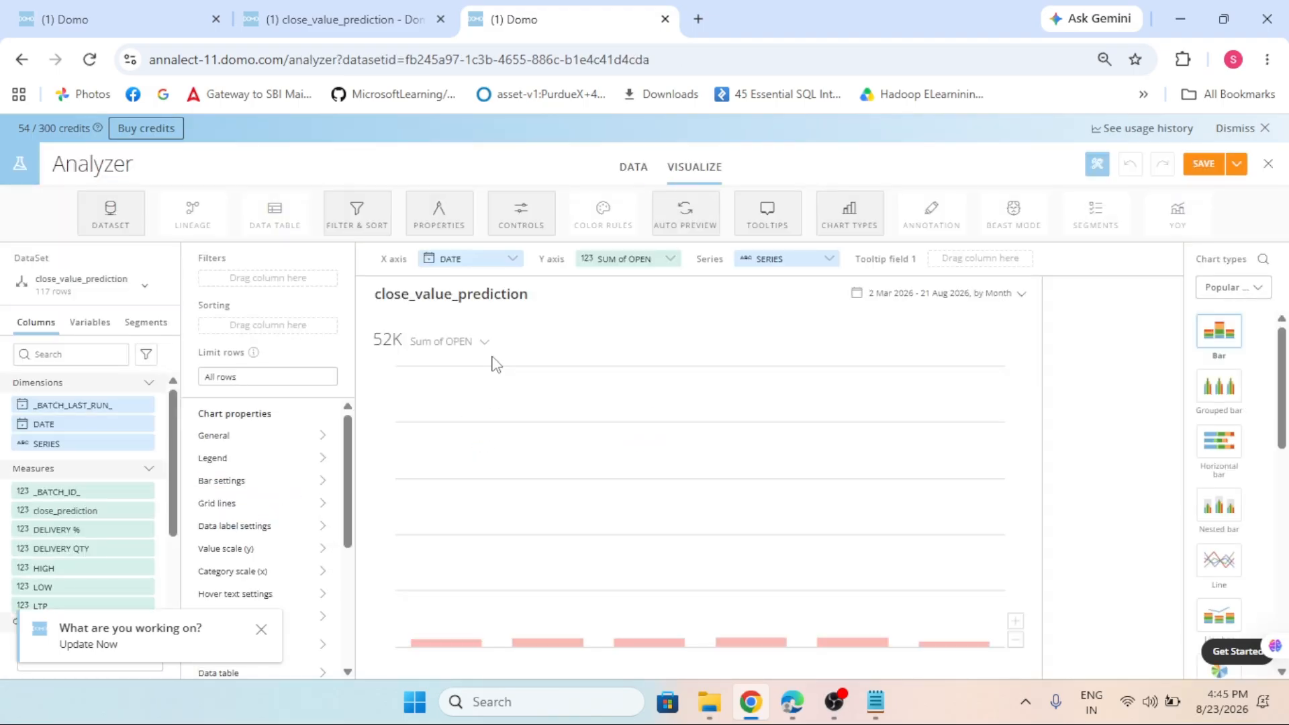
click(1233, 287)
click(1209, 591)
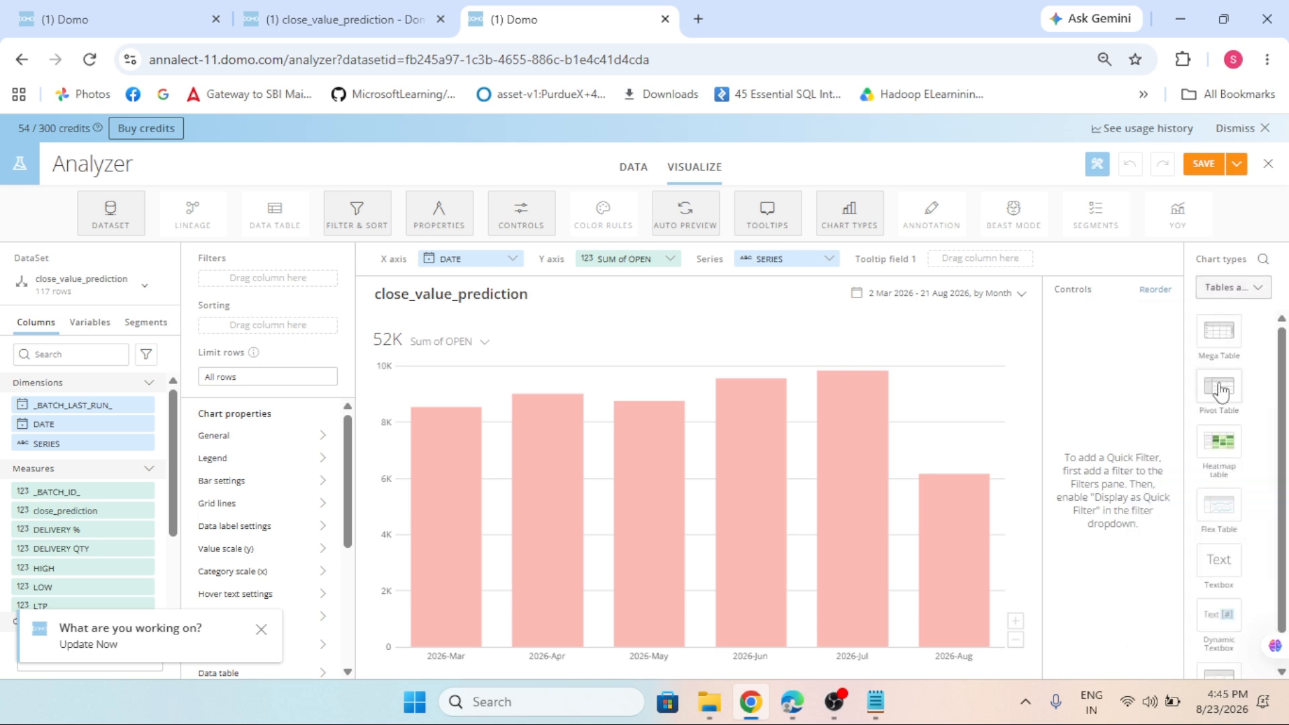
click(1220, 346)
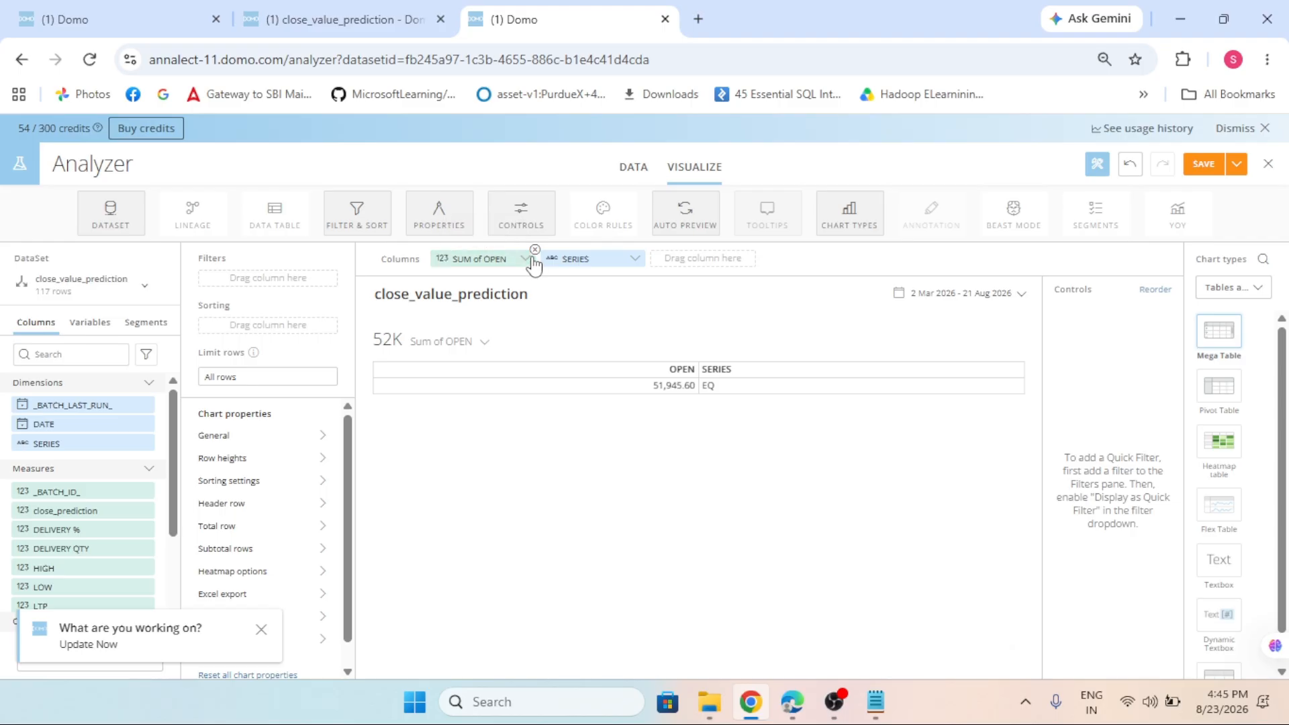
Step: Remove the preset OPEN and SERIES columns from the Mega Table
click(530, 259)
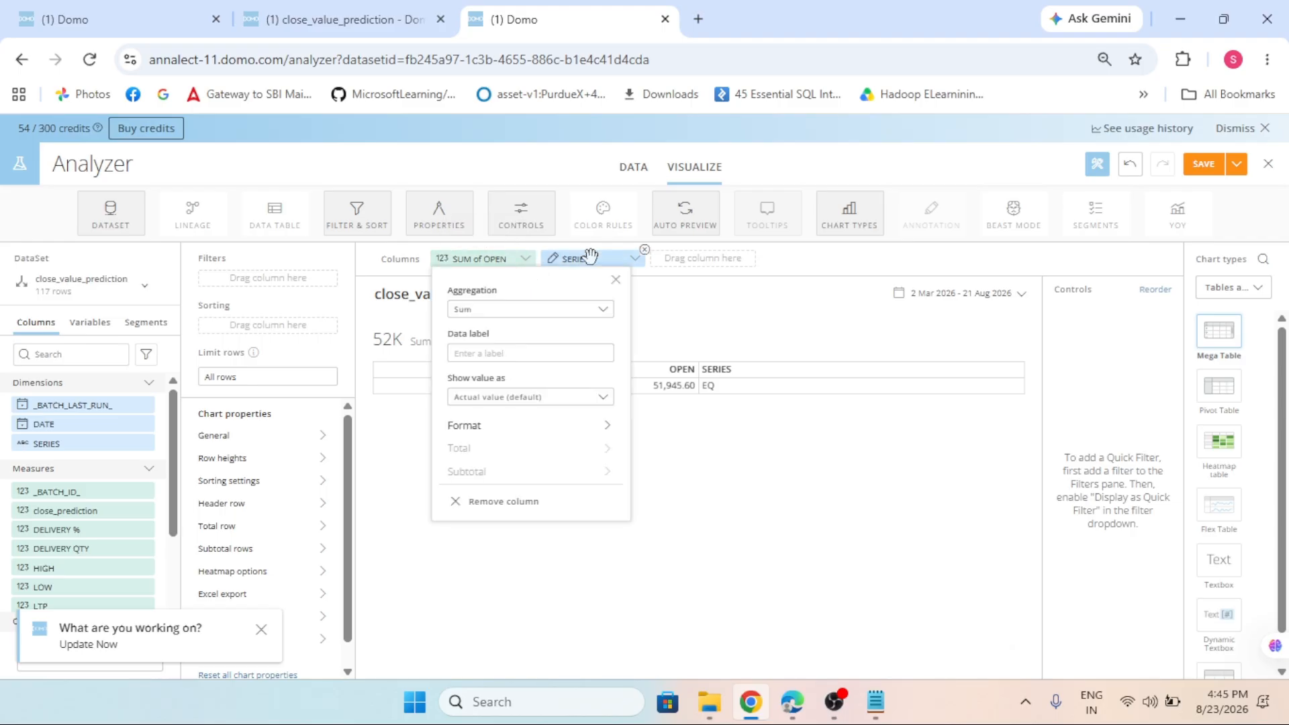
click(534, 251)
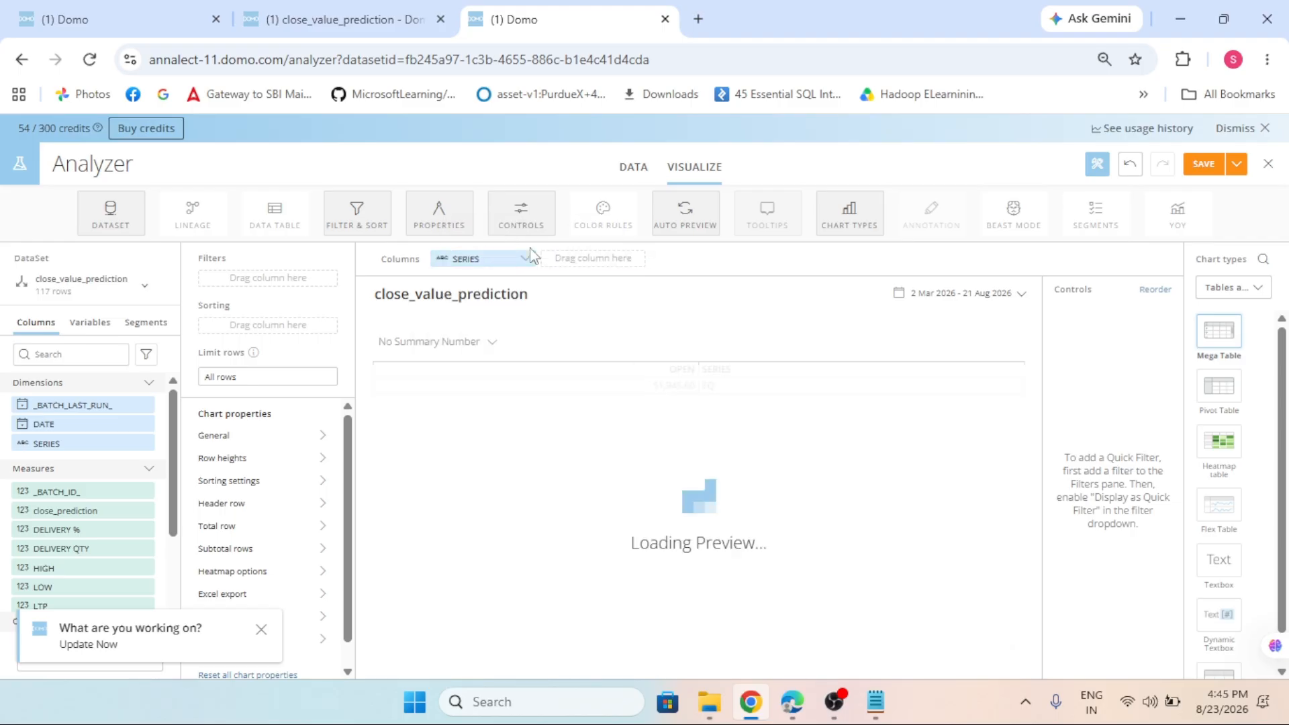
click(535, 250)
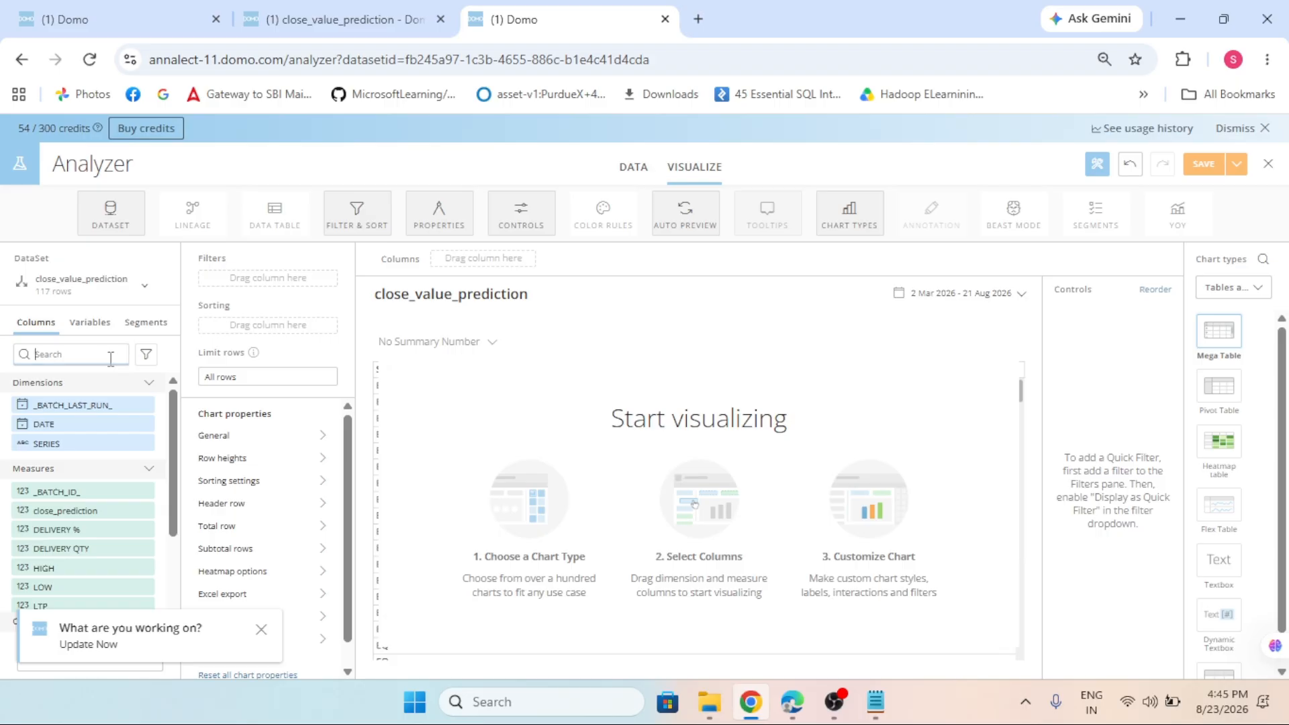
Step: Add the close_prediction measure as a table column with no aggregation
text(clo)
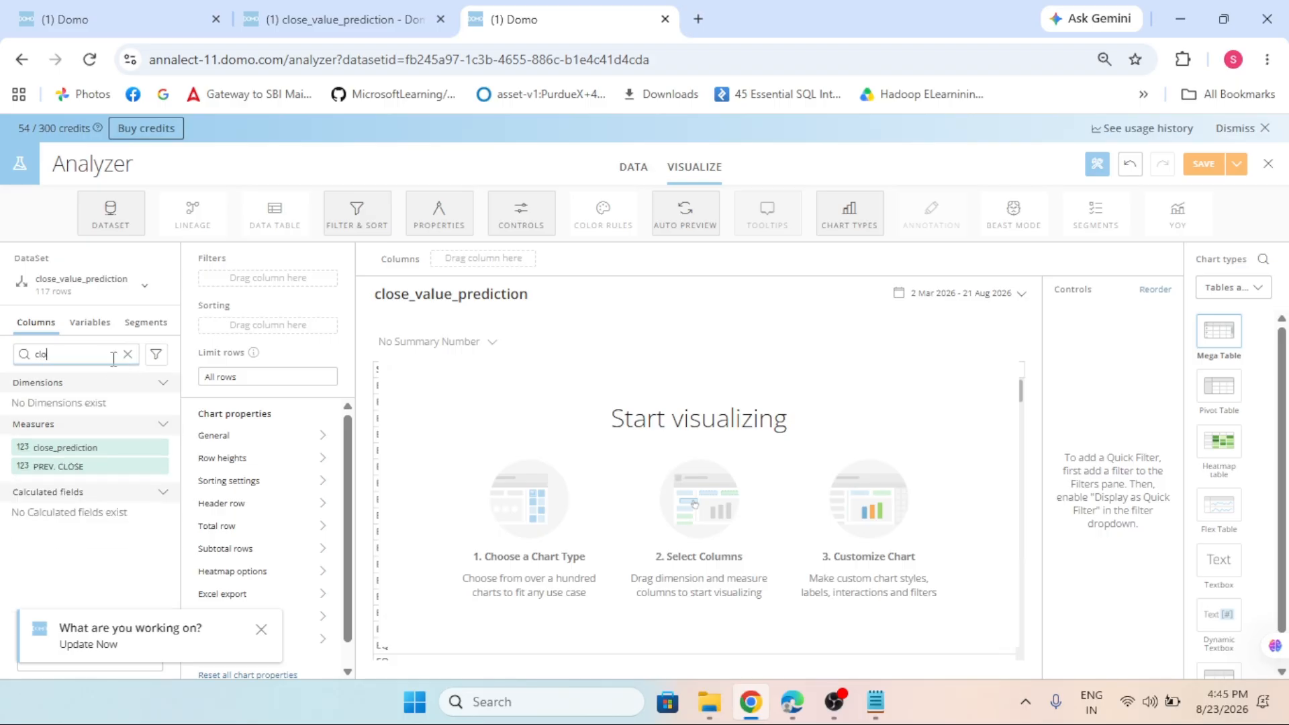
drag(101, 447, 480, 257)
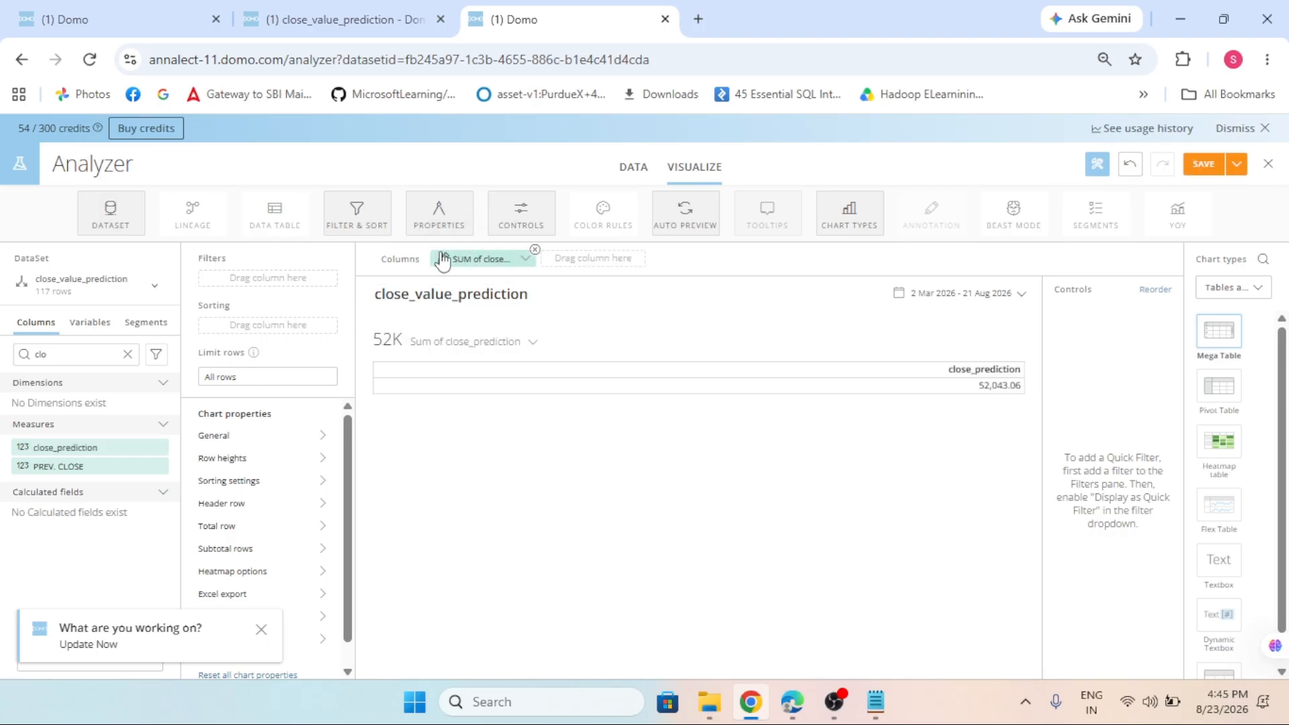
click(441, 258)
click(474, 310)
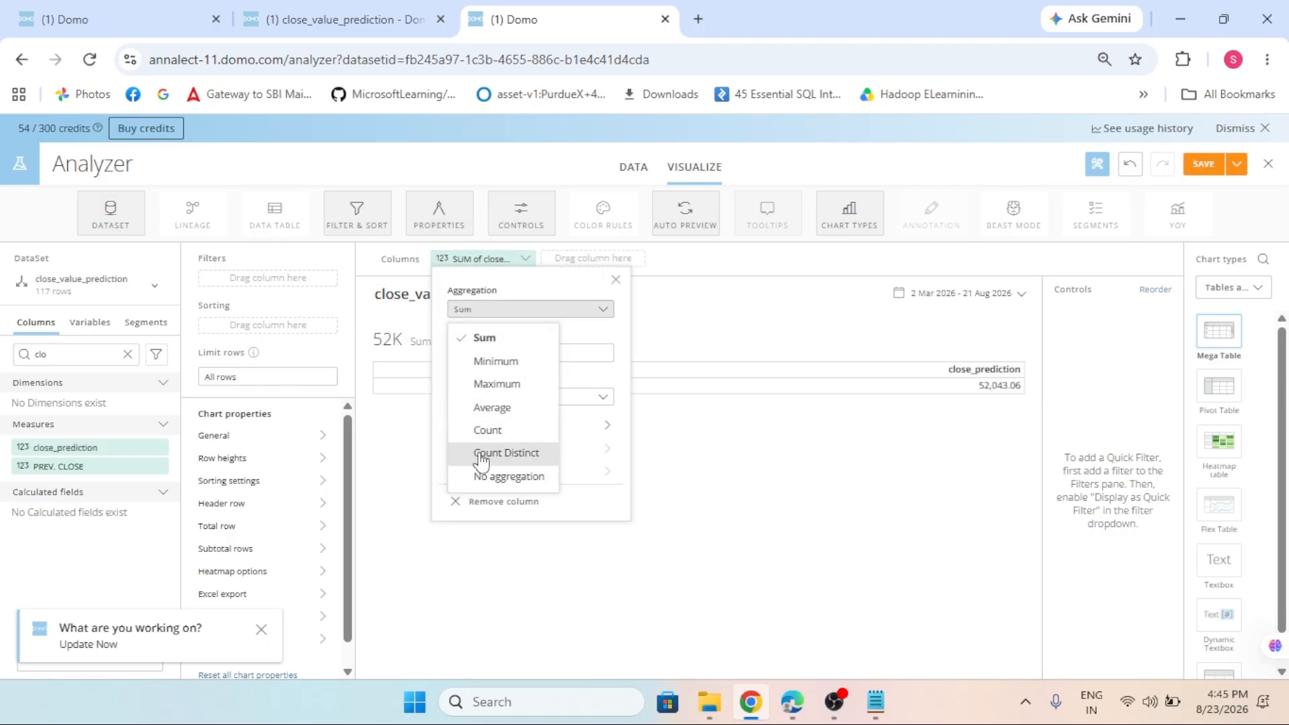
click(497, 478)
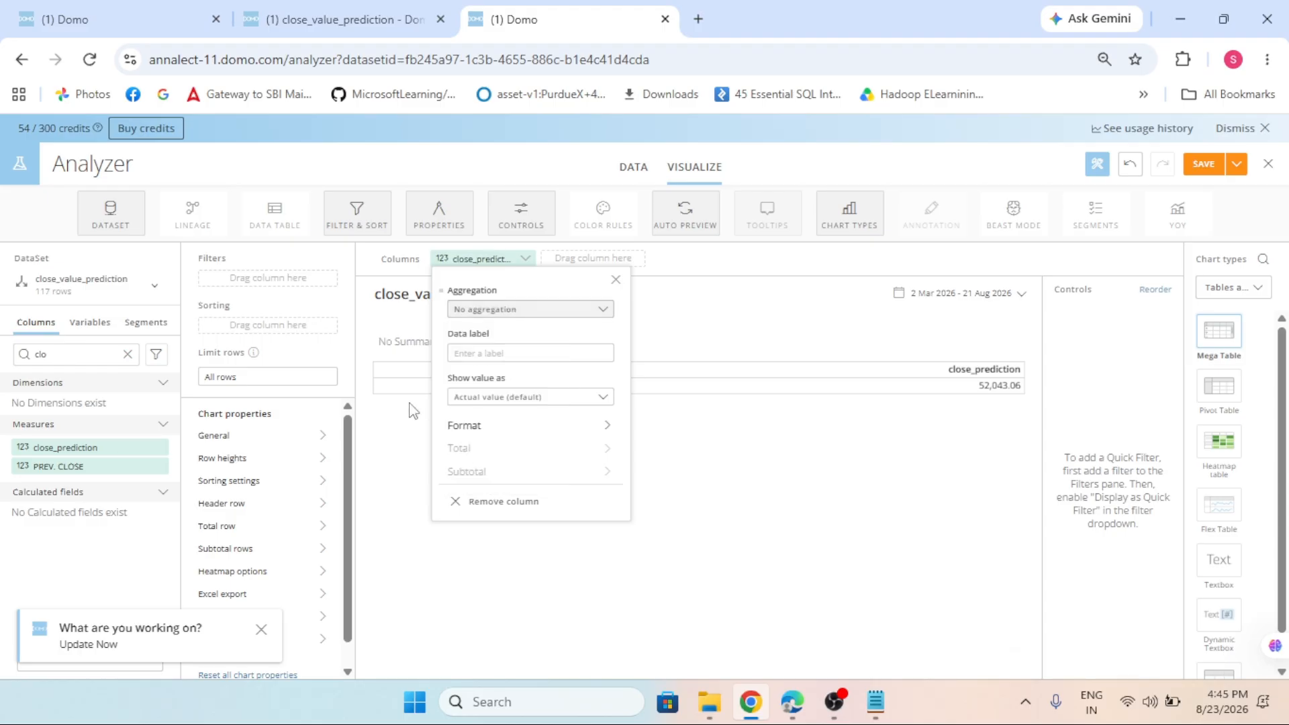
Step: Add the LTP measure as the second table column with no aggregation
click(81, 351)
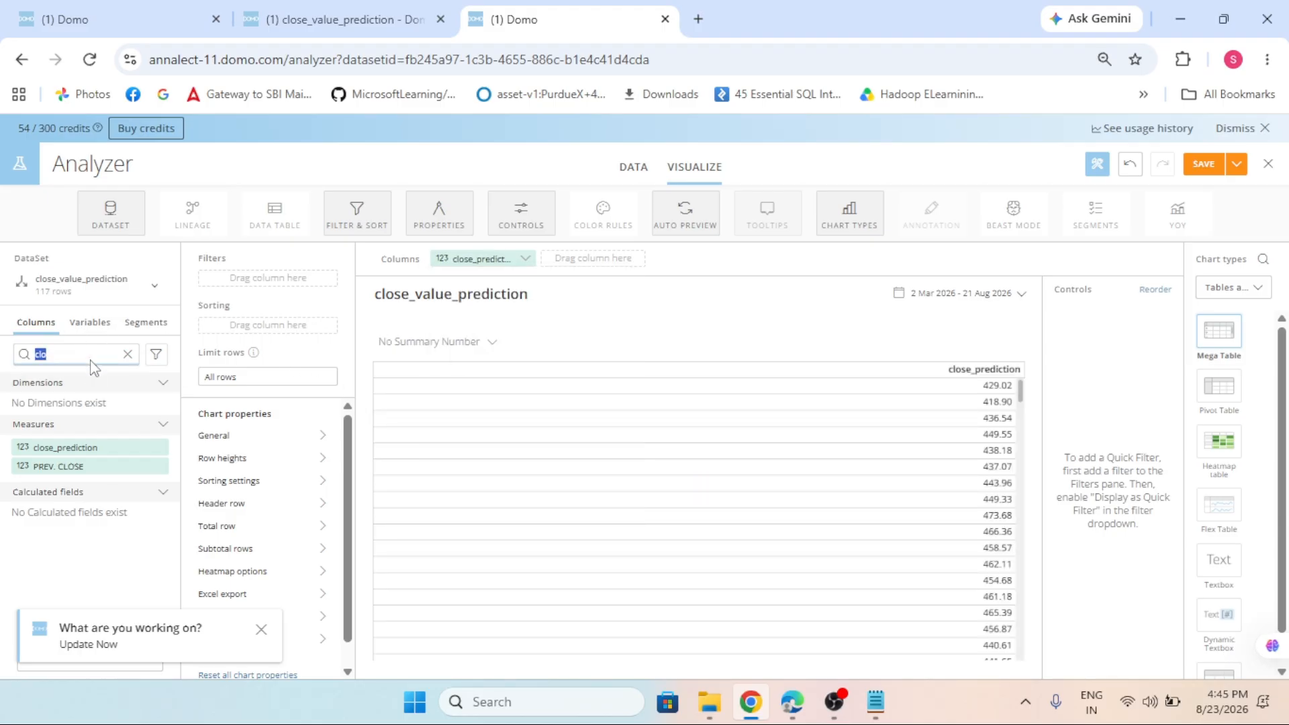
key(BackSpace)
text(ltp)
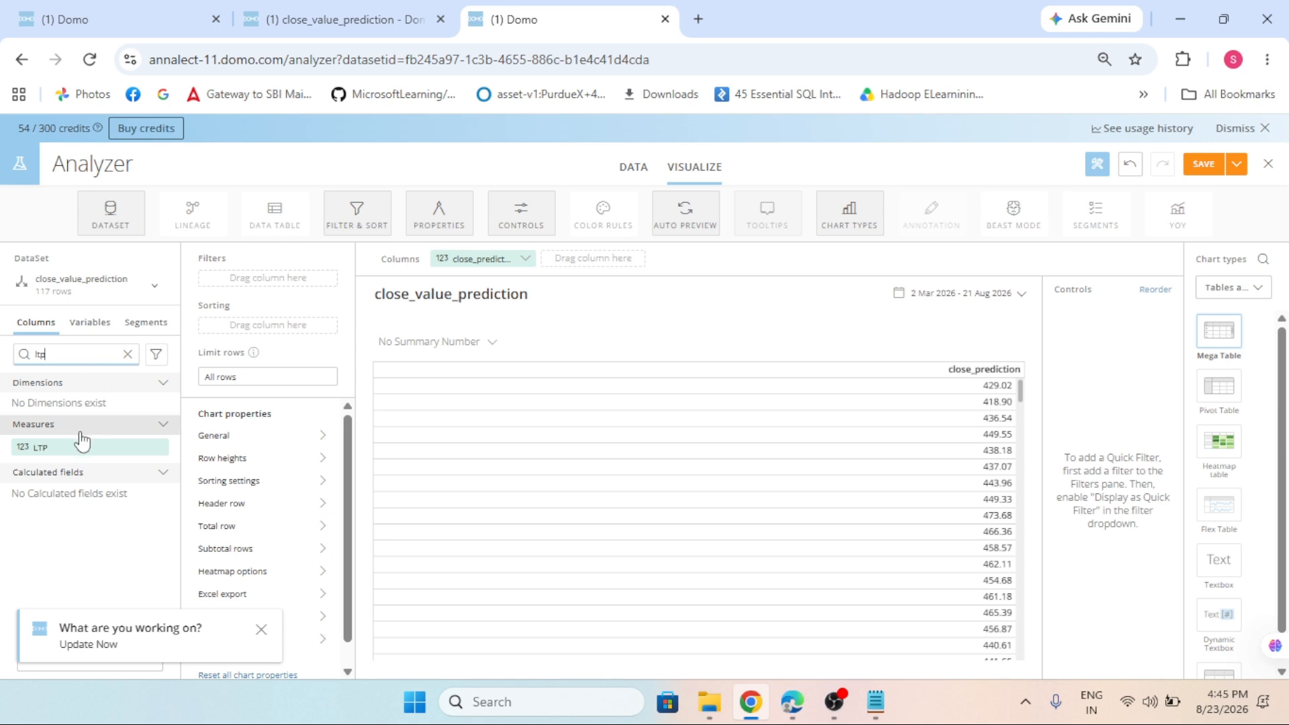
drag(49, 447, 595, 268)
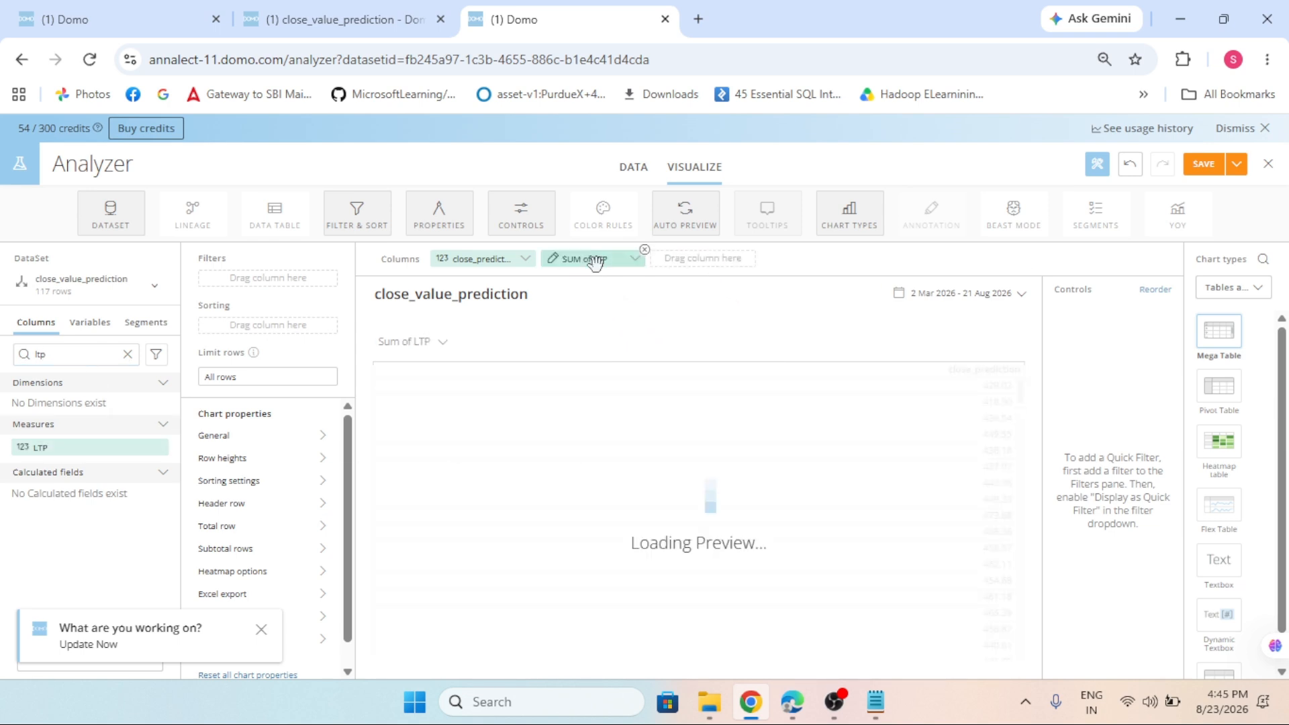
click(559, 257)
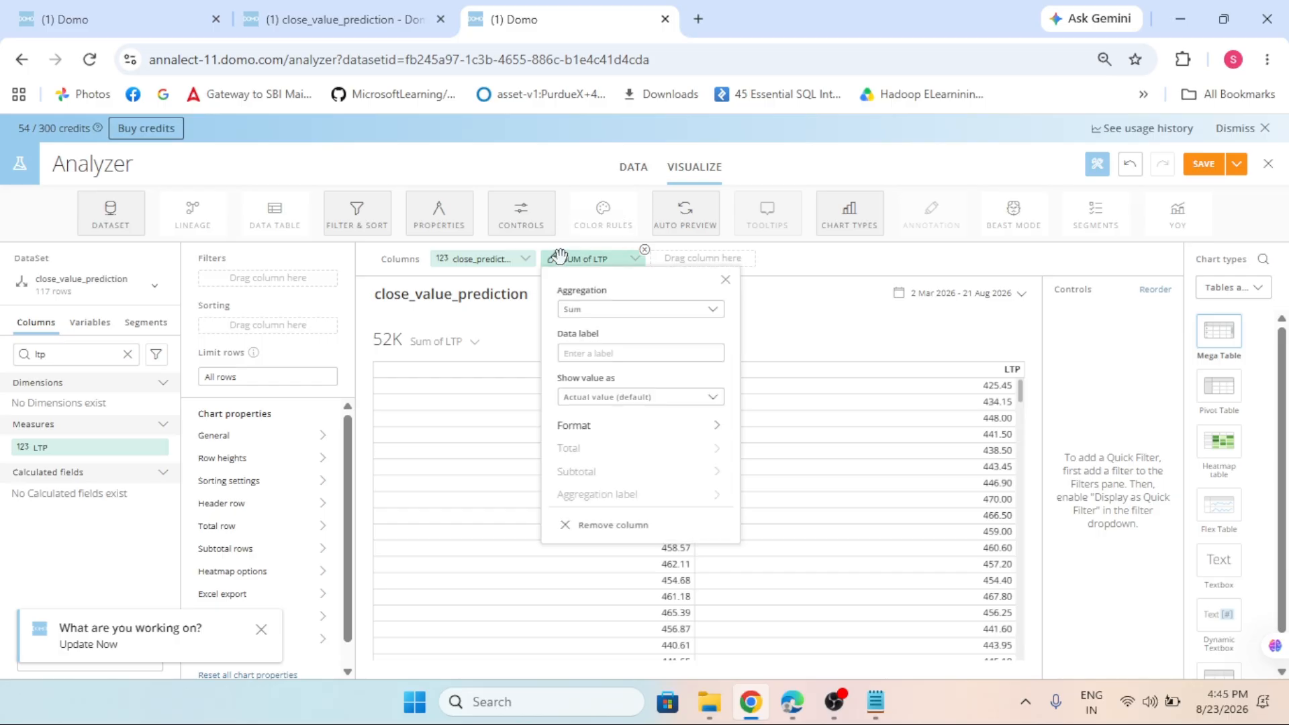
click(602, 309)
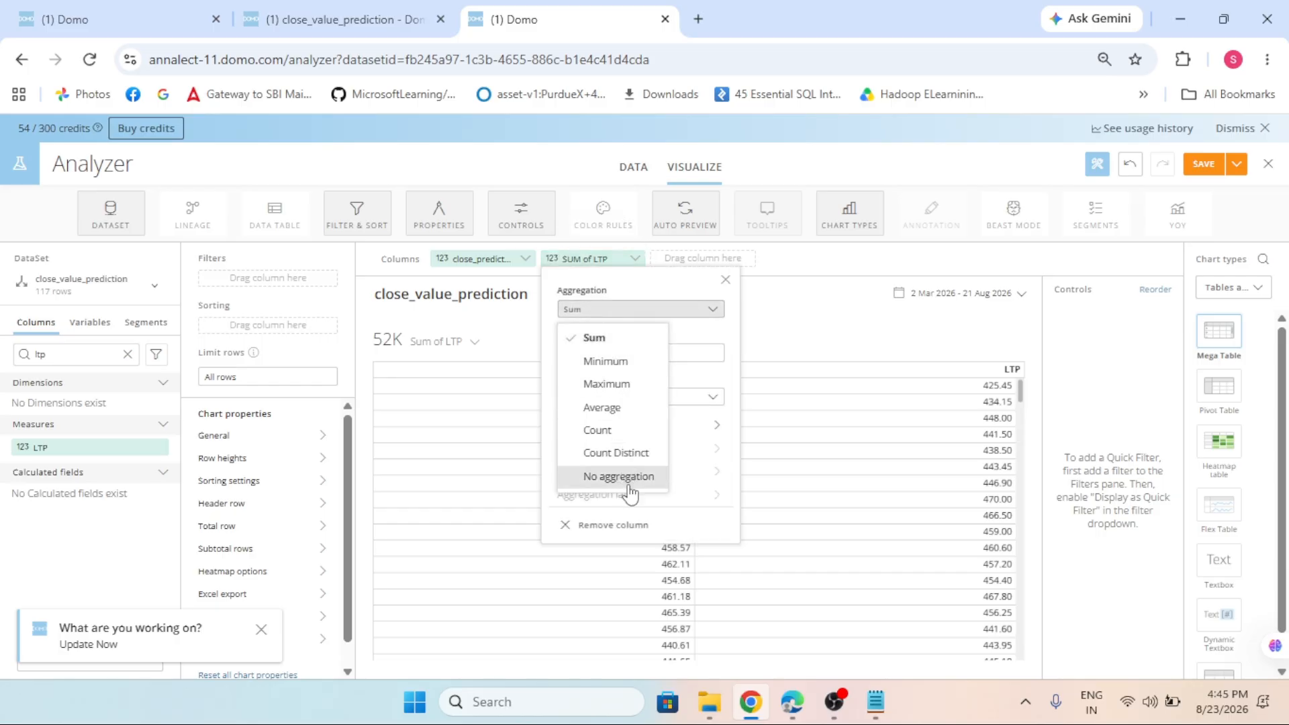
click(618, 476)
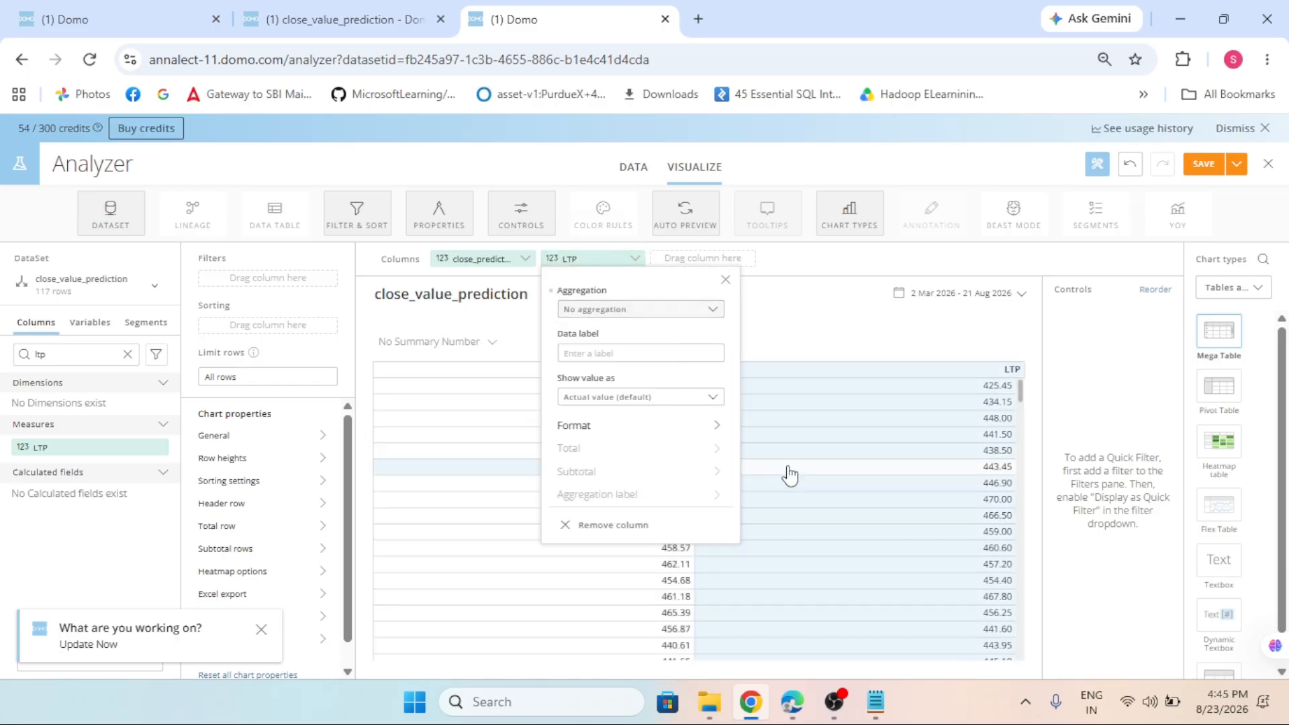
click(792, 467)
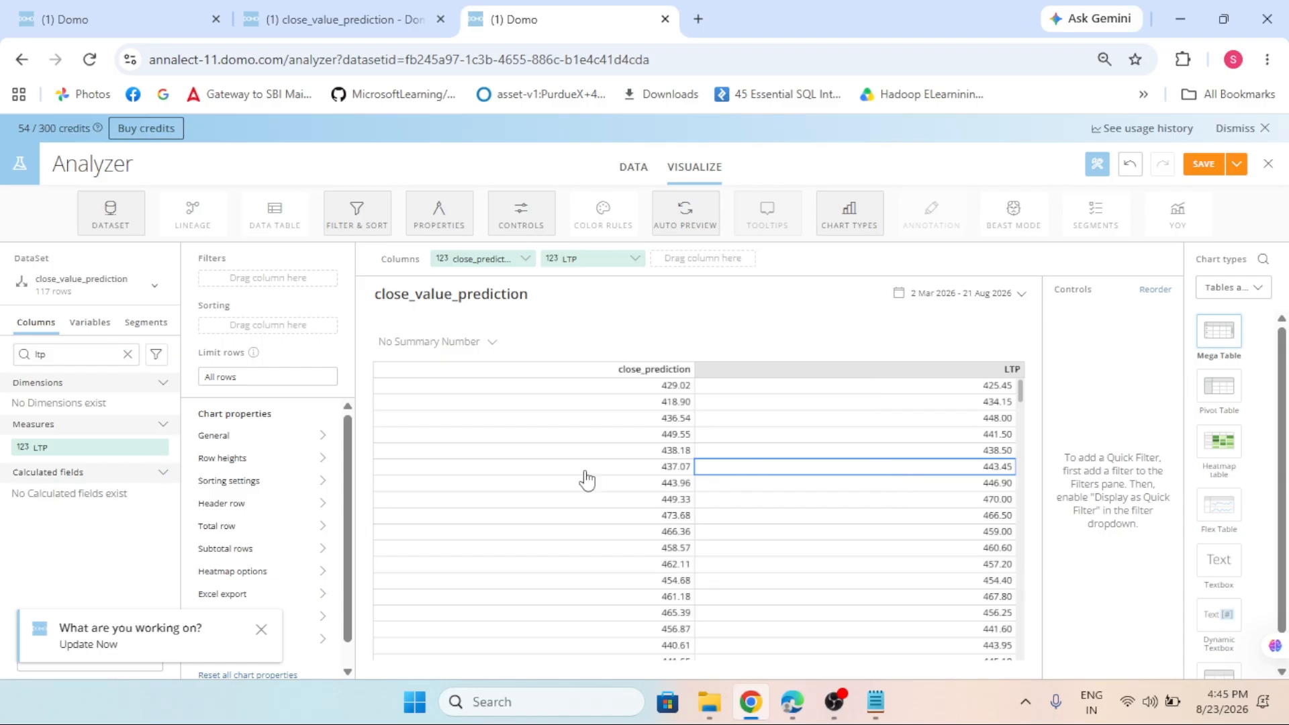
Step: Compare the close_prediction and LTP values down the table and add DATE as the third column
click(131, 354)
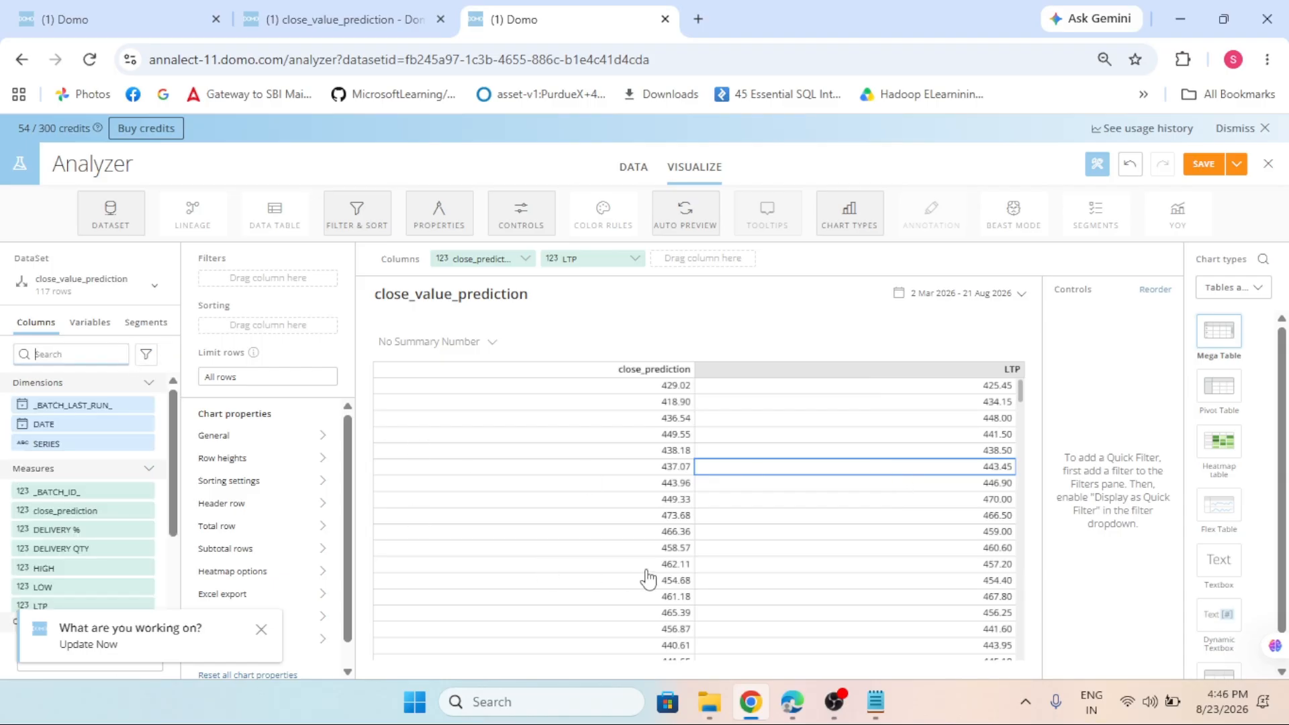
scroll(648, 579, down, 15)
scroll(639, 576, up, 15)
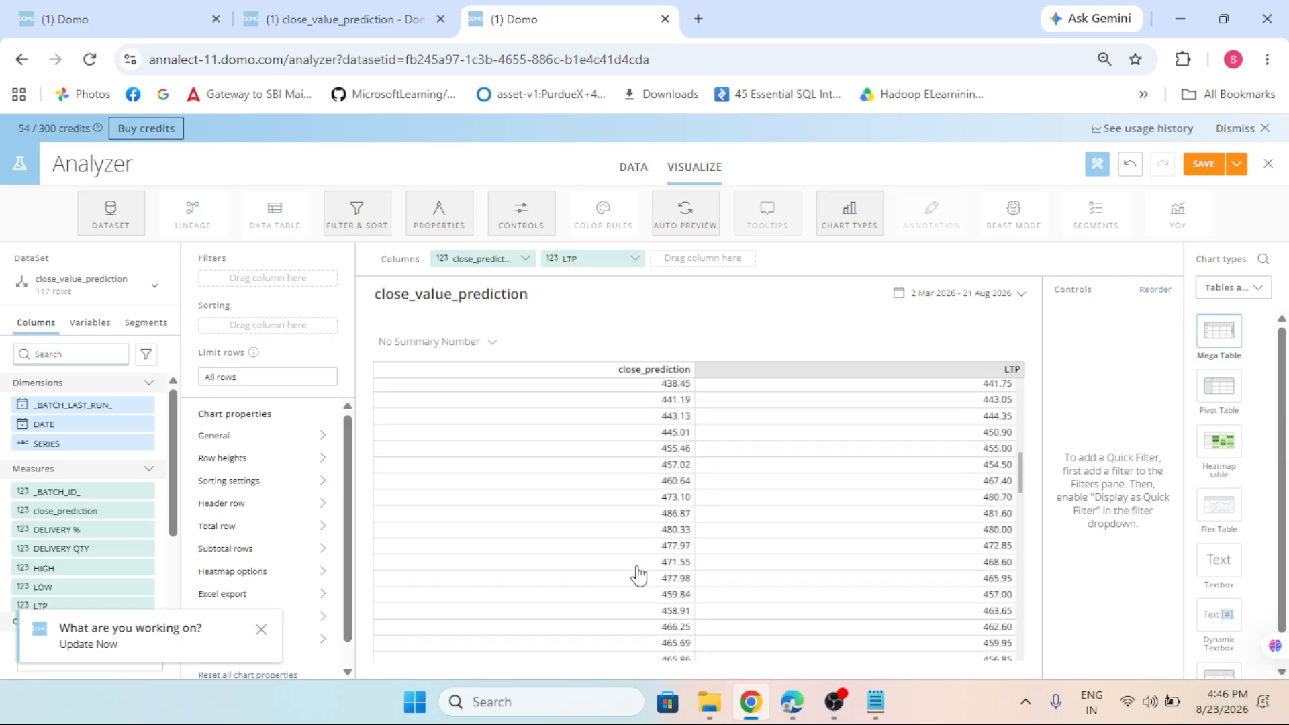
click(100, 360)
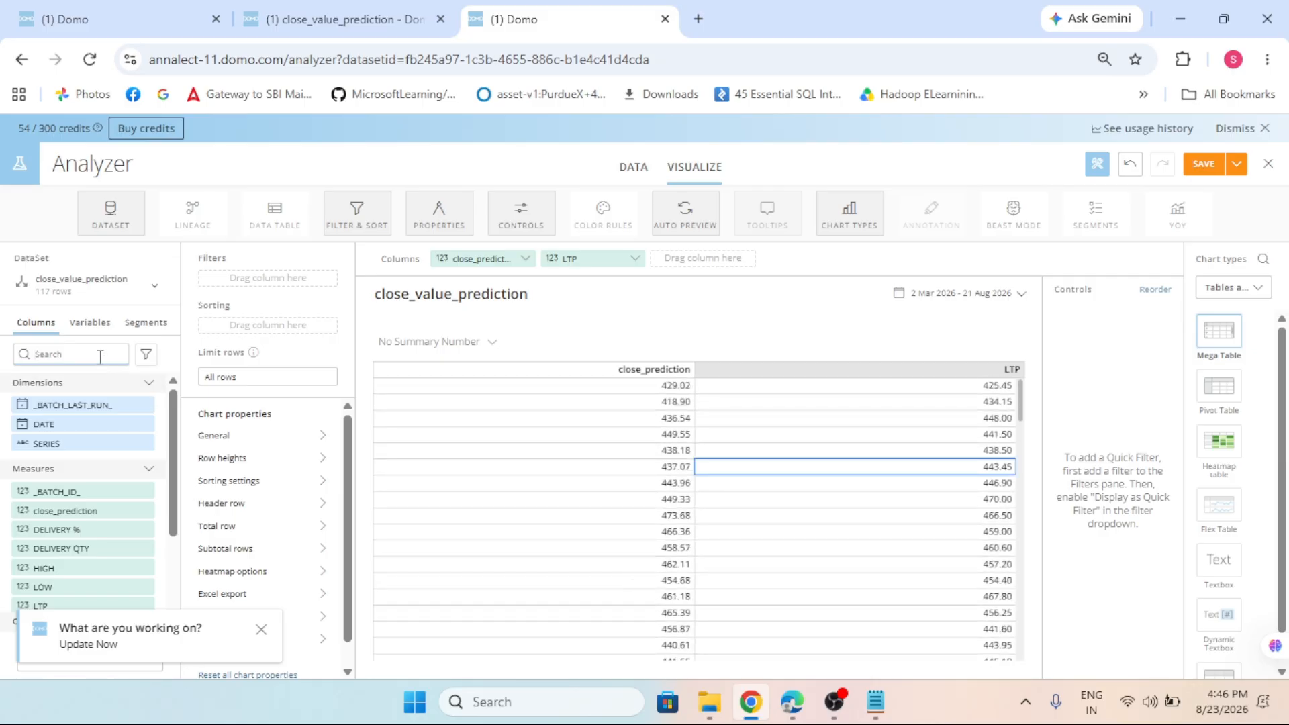
text(date)
drag(54, 405, 725, 260)
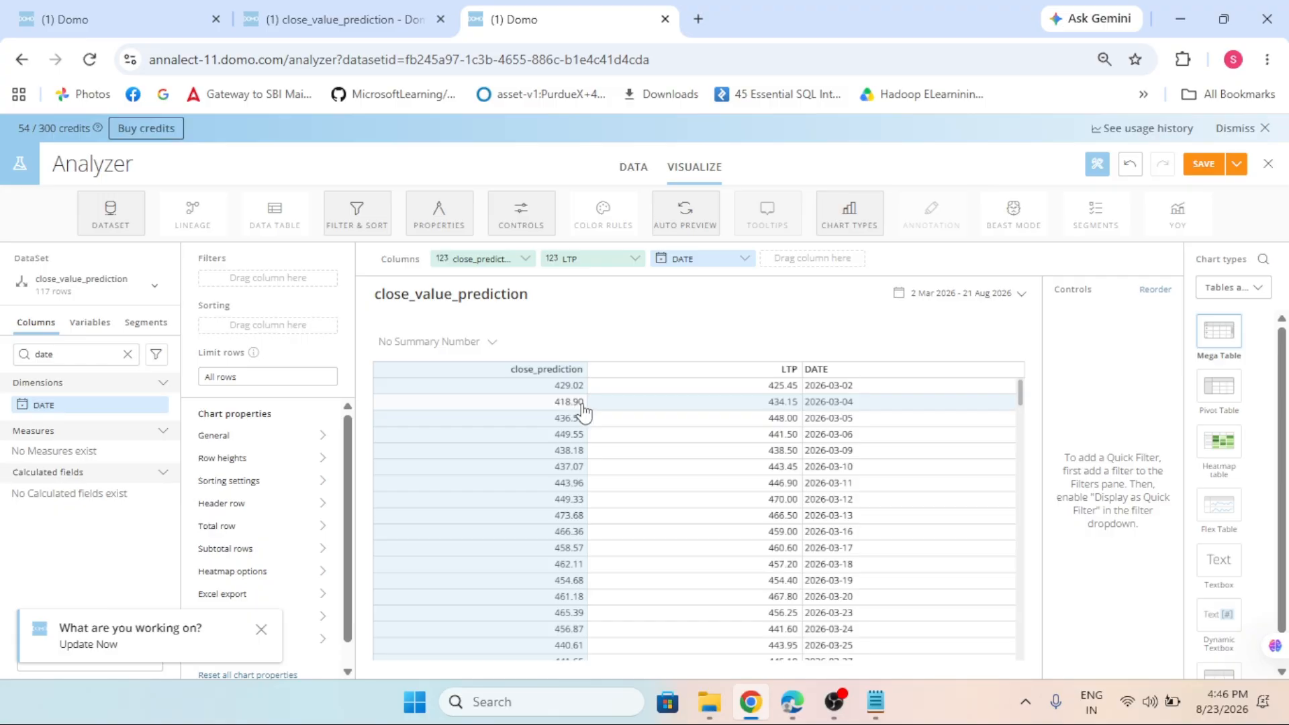
Step: Switch to the Overview dashboard in another browser tab
right_click(592, 13)
click(662, 183)
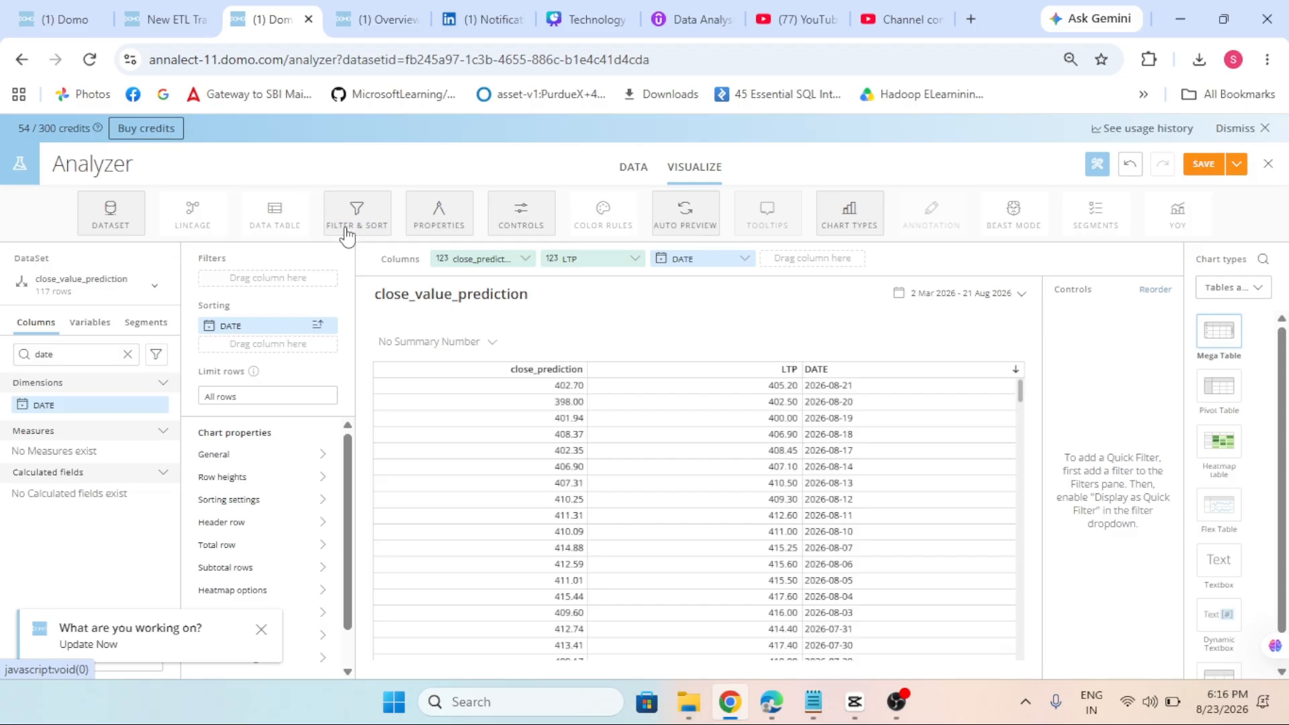
click(380, 9)
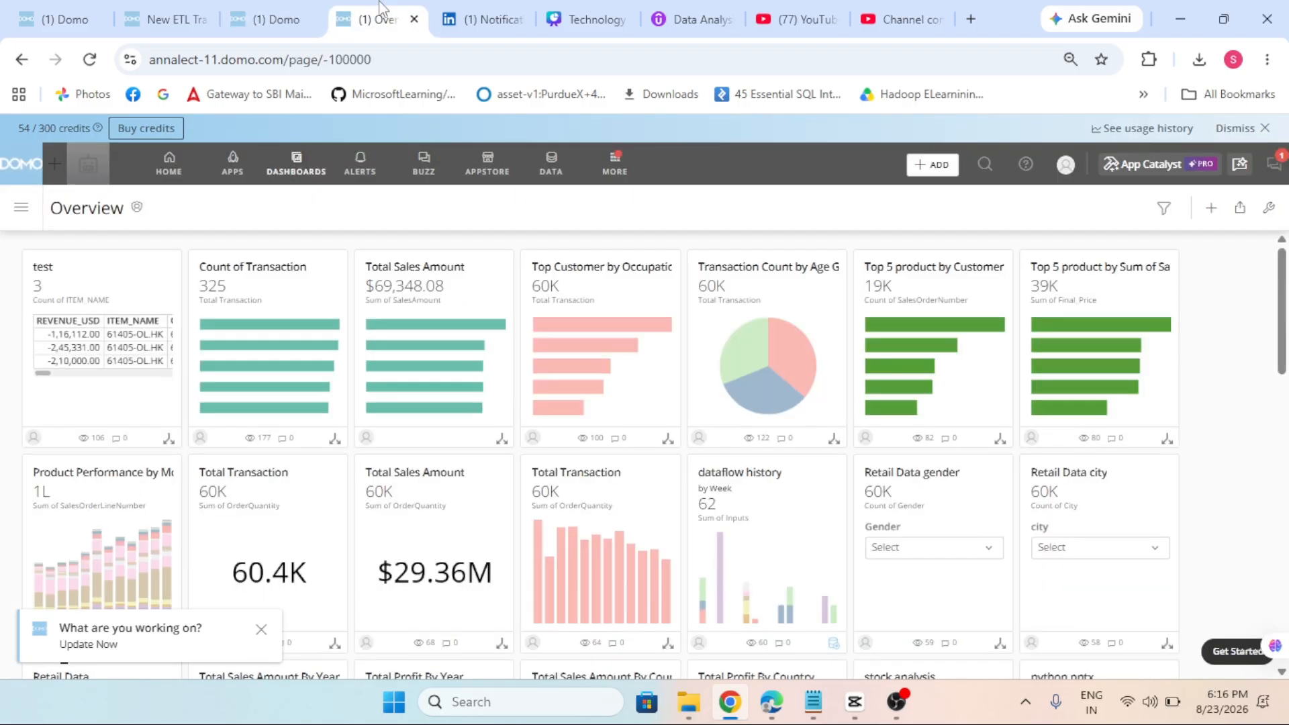
Step: Open the coalindia_historical_23012024_to_23082026.xlsx dataset from the data center and start a new visualization from it
click(553, 161)
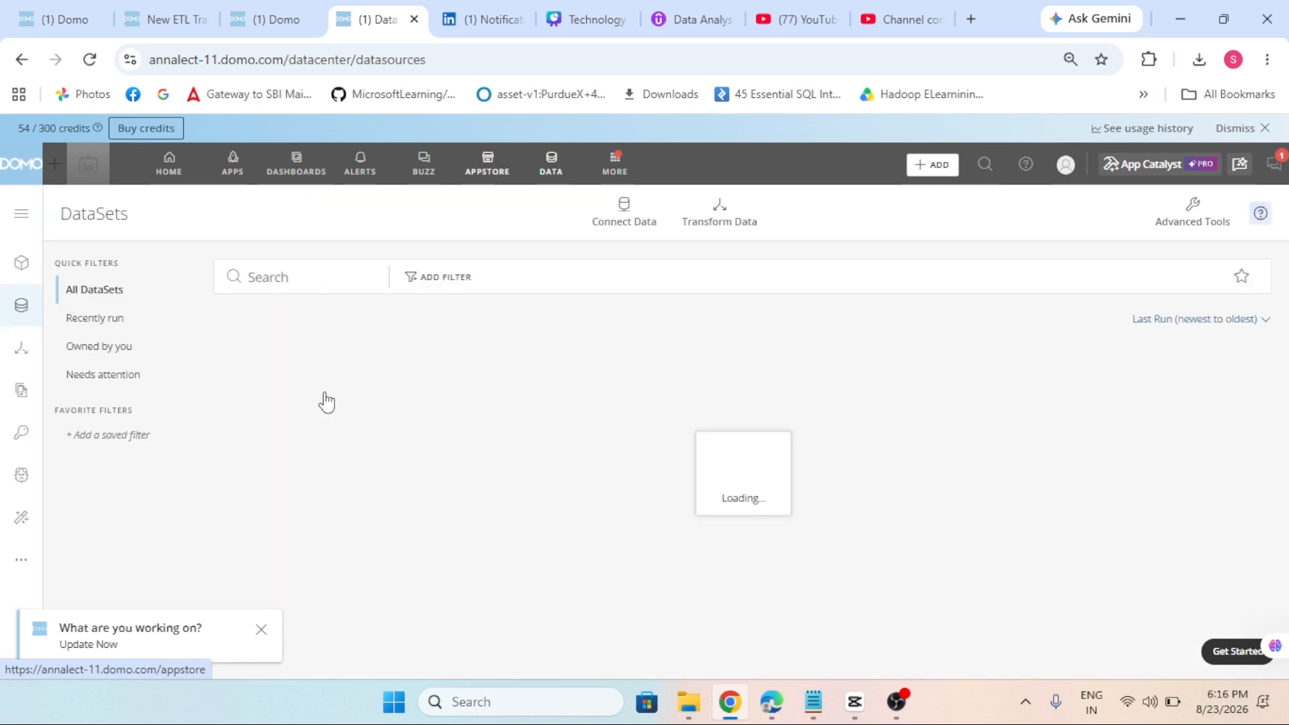
scroll(335, 402, down, 7)
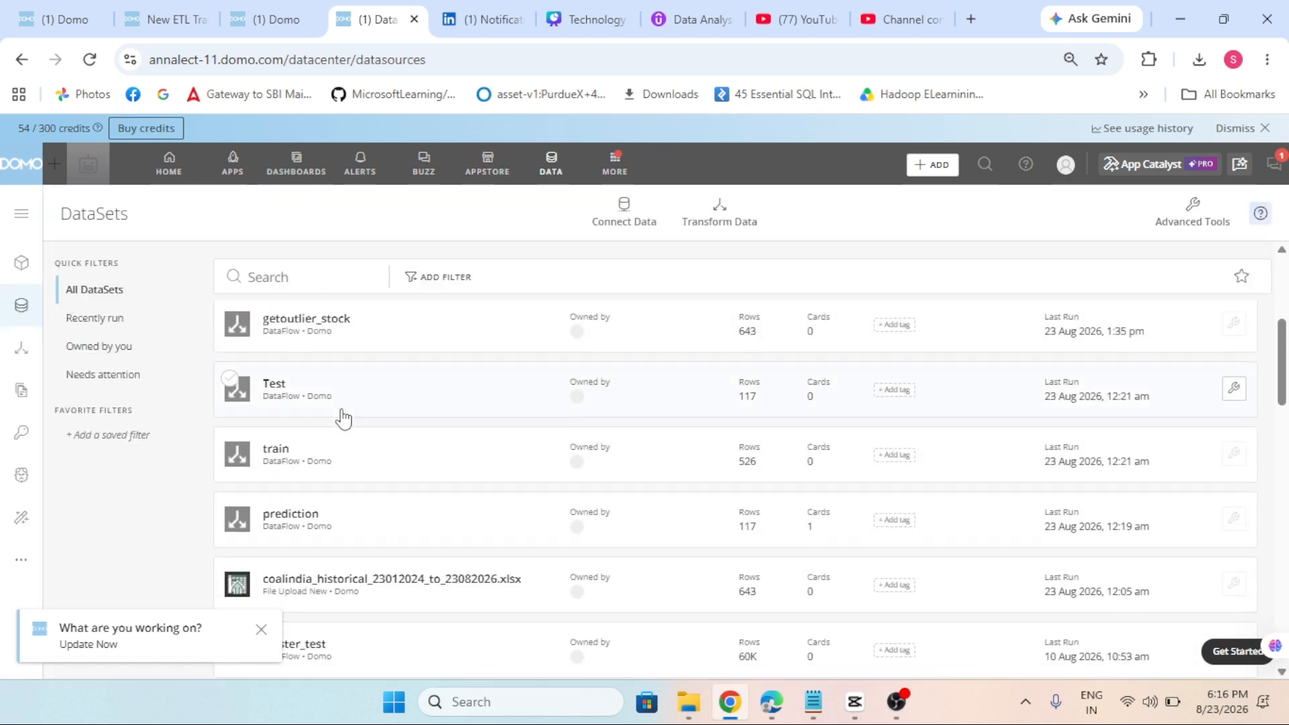
click(336, 414)
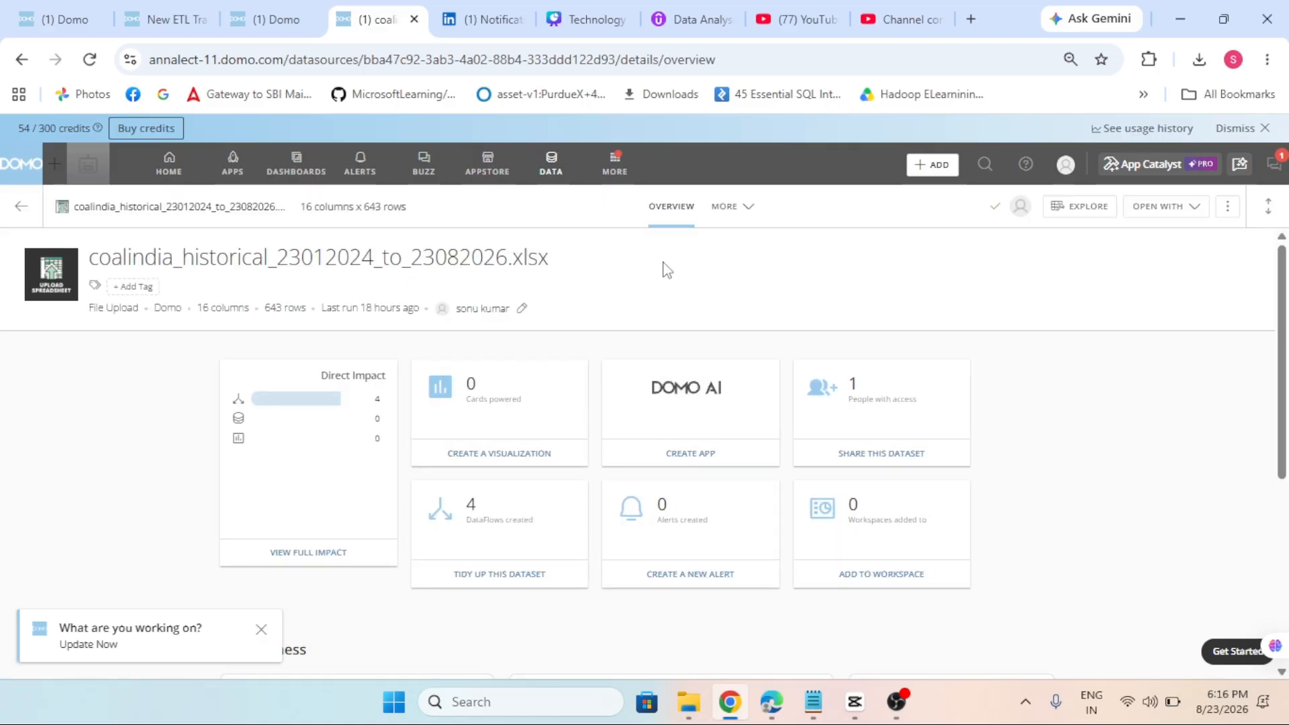
click(473, 460)
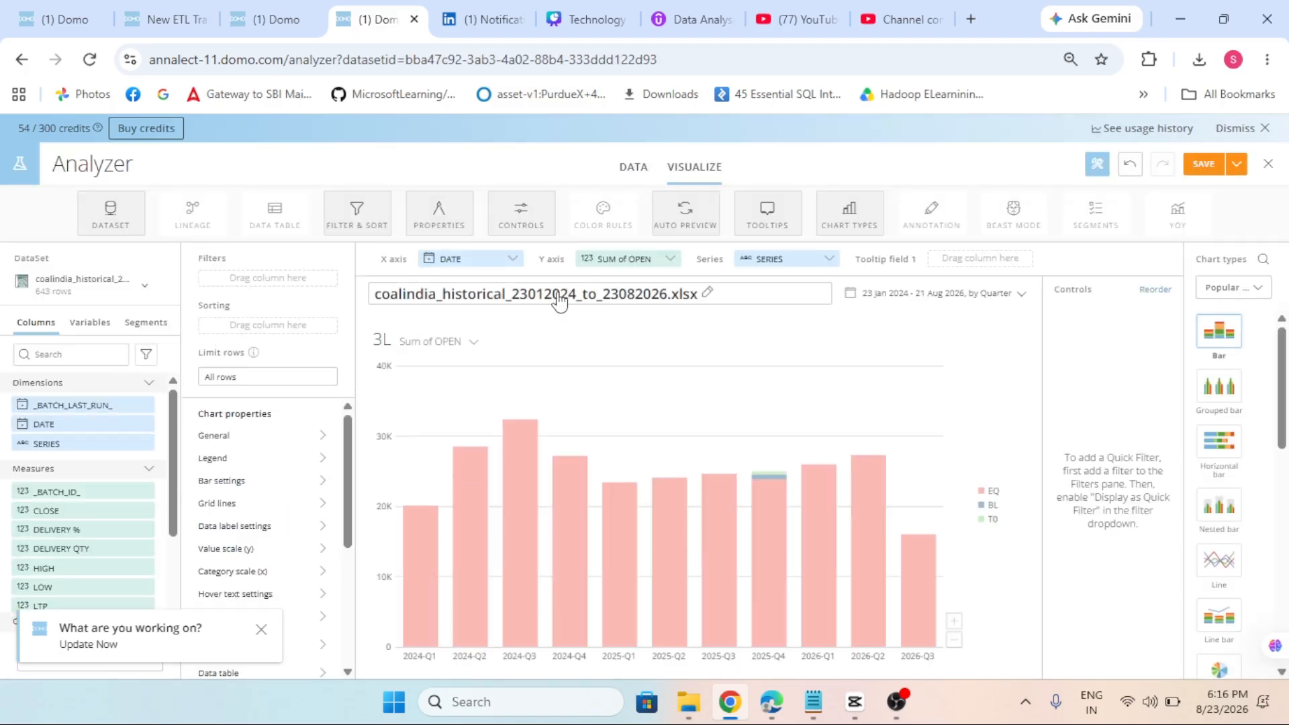
Step: Change the chart type to Mega Table from the tables and textboxes category
click(1253, 300)
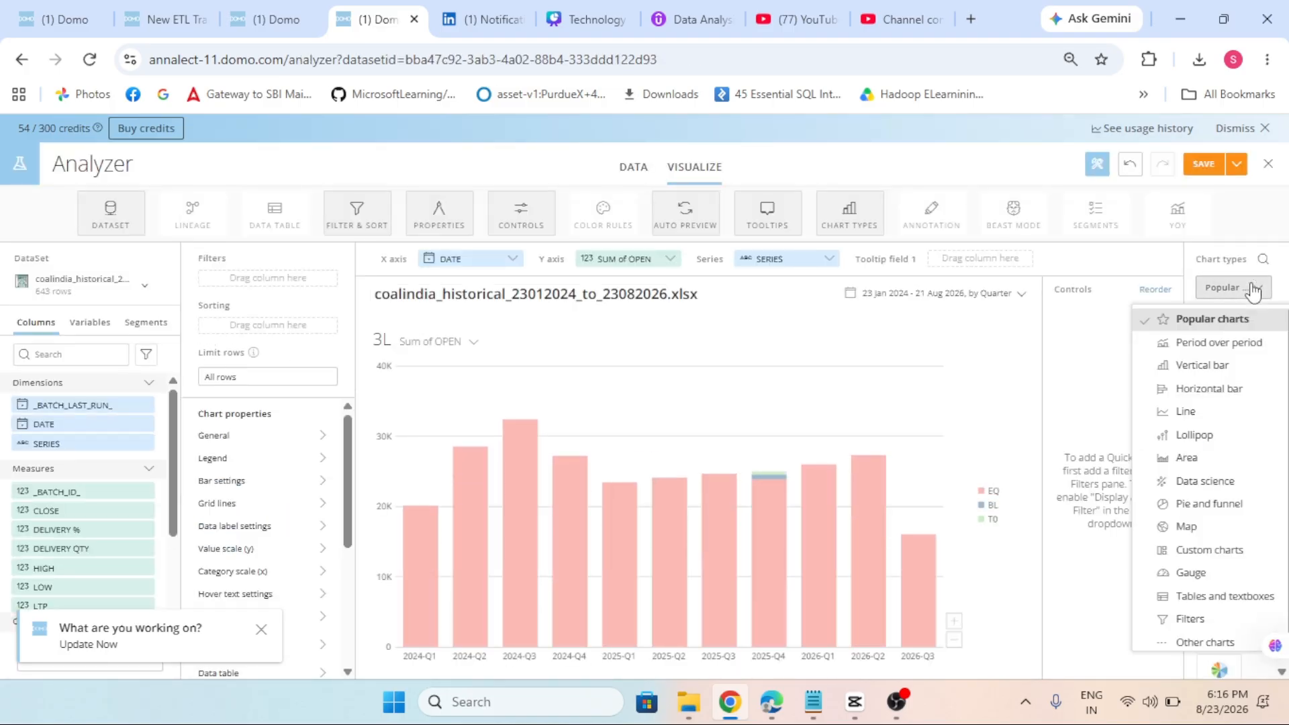
click(1220, 588)
click(1208, 343)
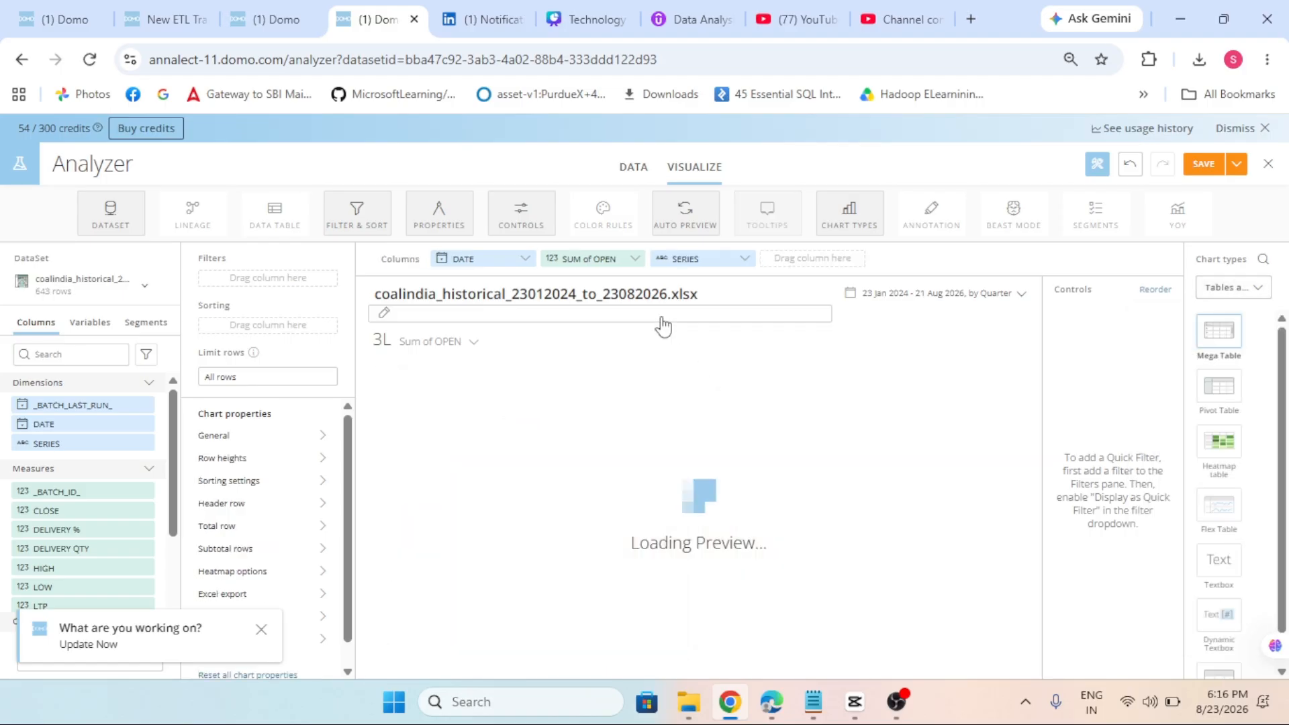
Step: Sort the historical data table by DATE in descending order with no aggregation
click(60, 351)
text(dat)
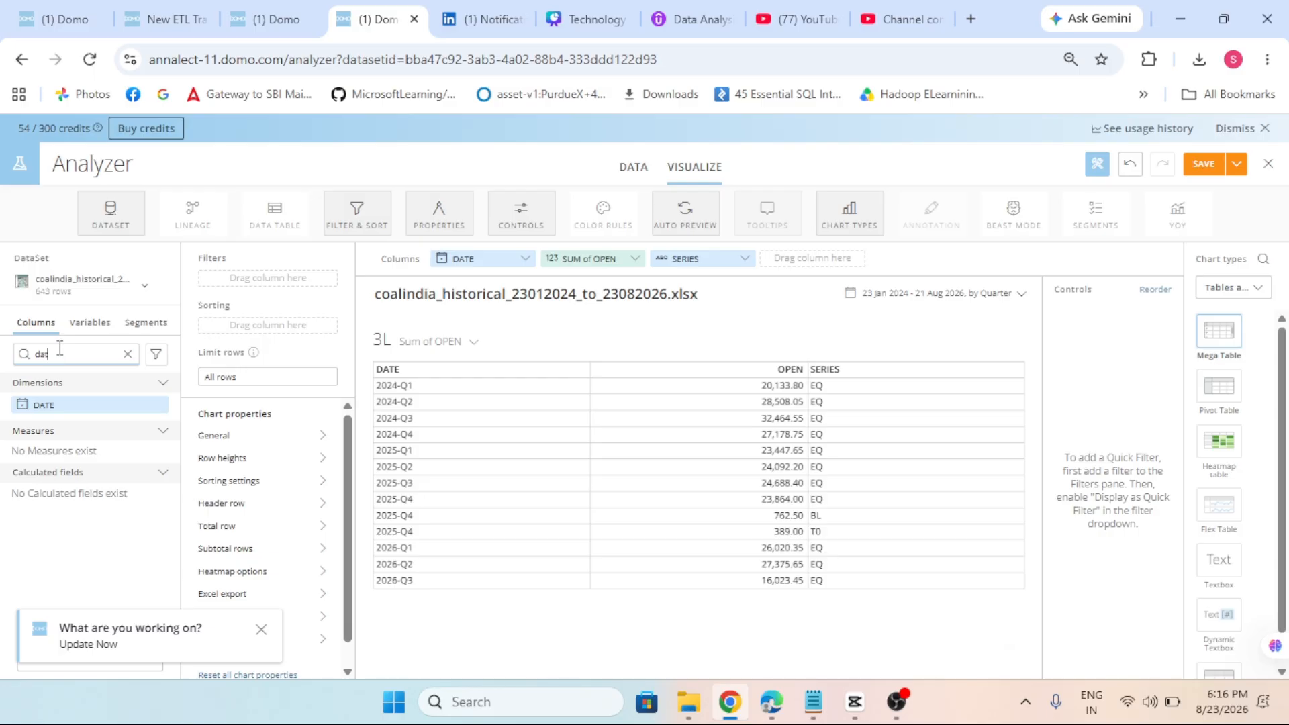
drag(44, 404, 211, 324)
click(235, 398)
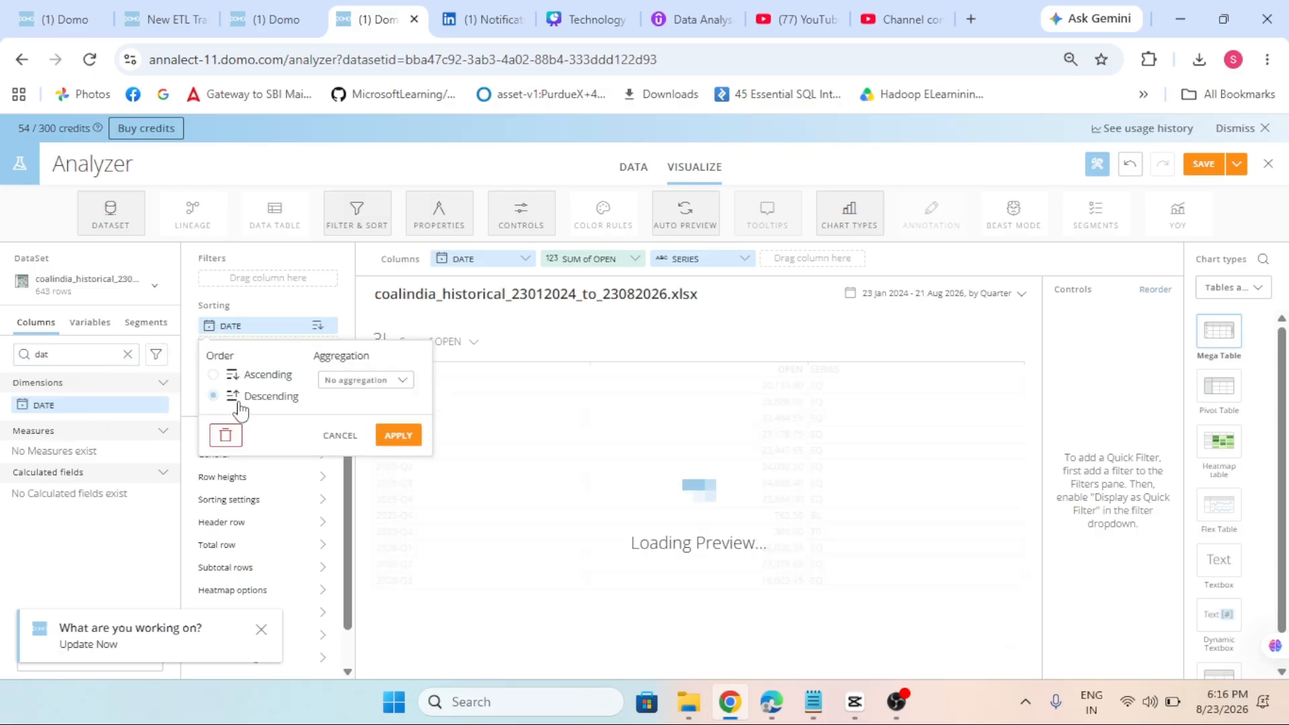
click(391, 429)
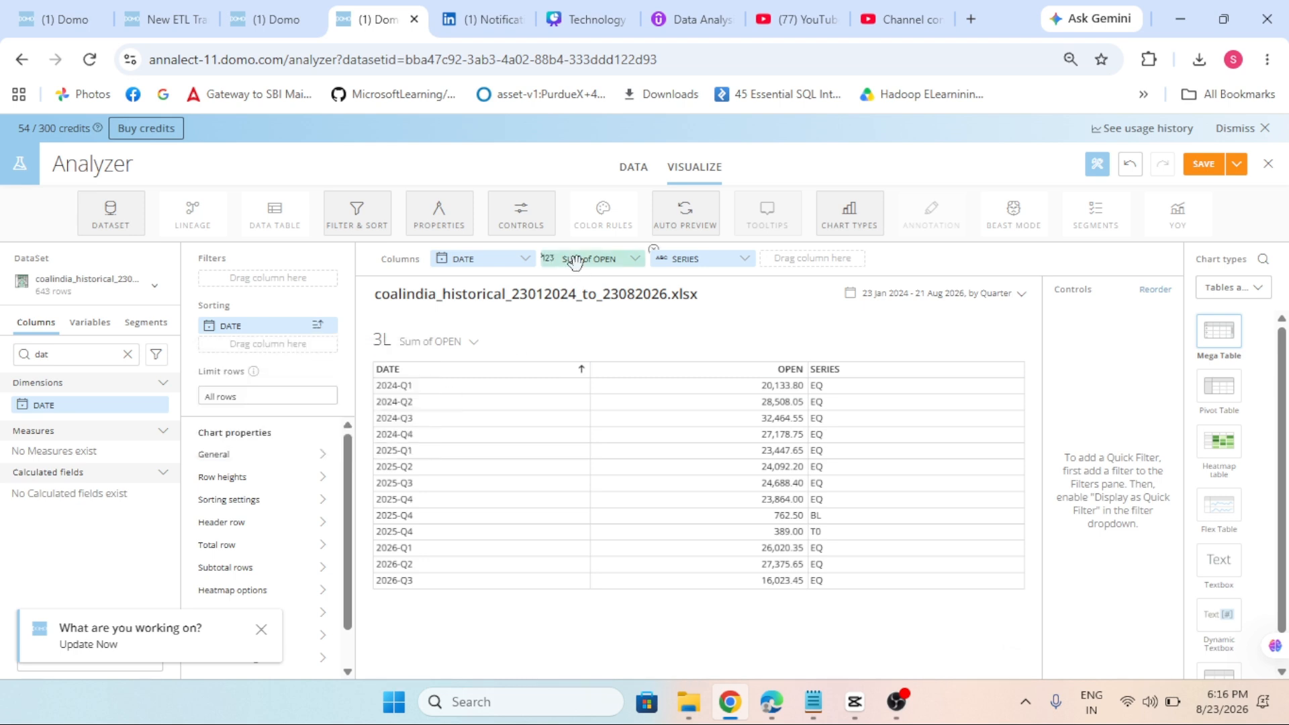
Step: Replace the OPEN and SERIES table columns with the CLOSE measure, set to no aggregation
click(644, 250)
click(645, 249)
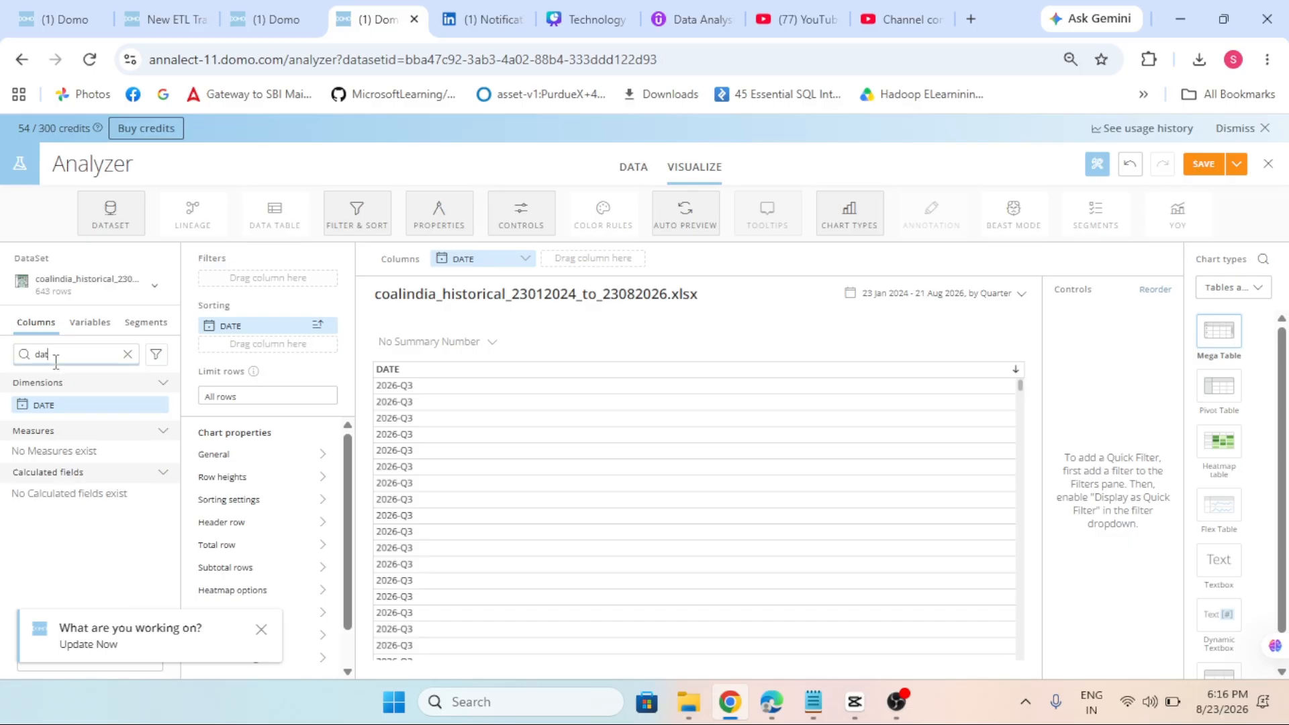
text(clo)
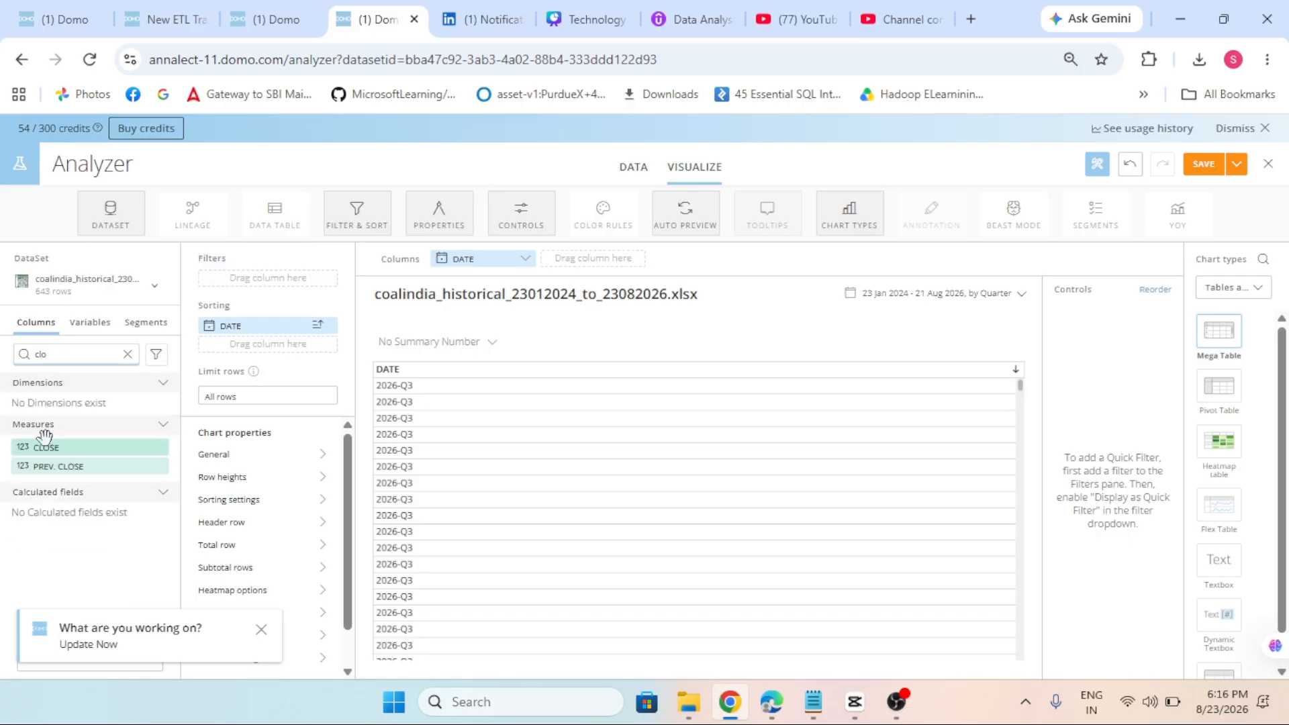
drag(43, 446, 576, 261)
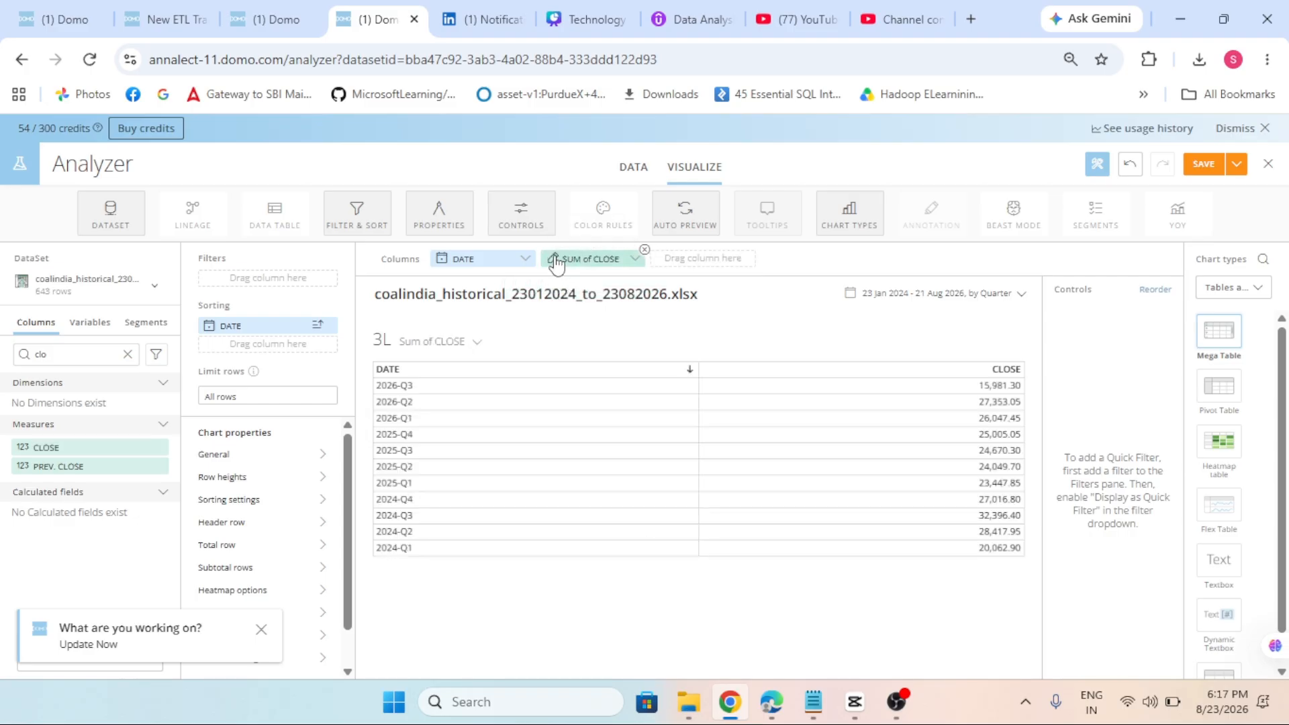
click(564, 260)
click(608, 314)
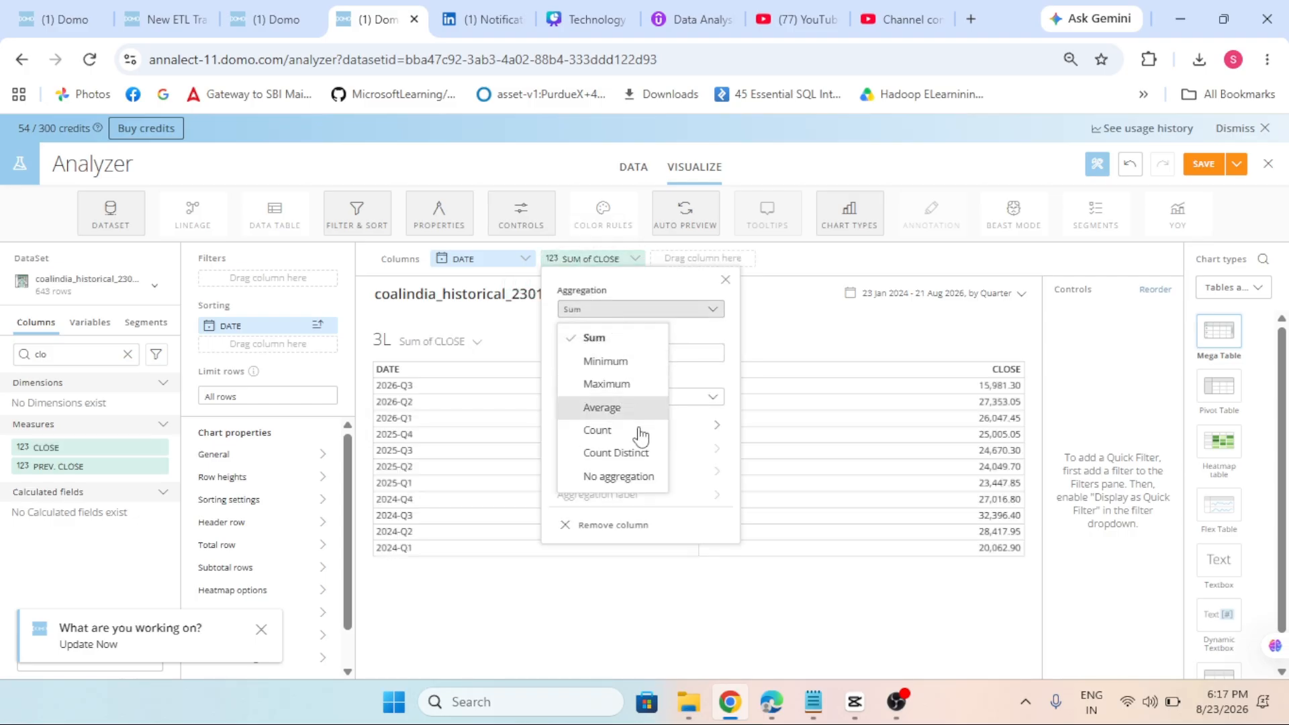
click(657, 488)
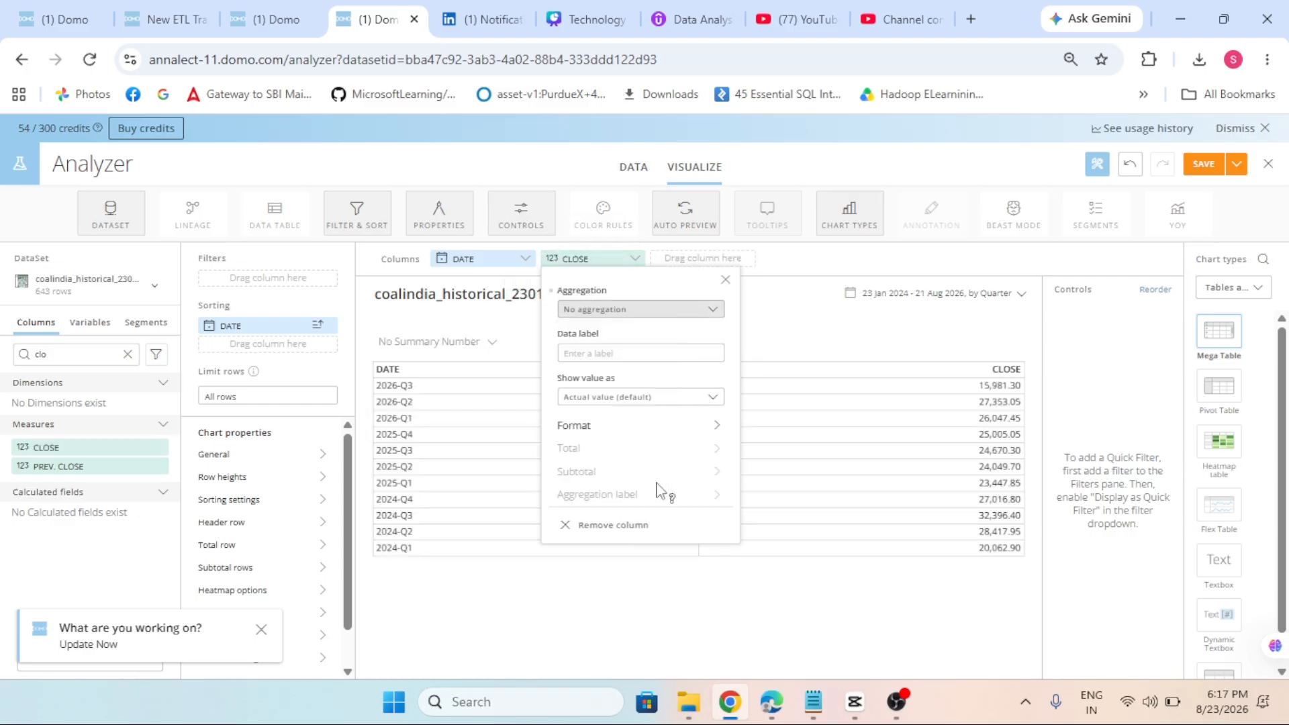
click(806, 360)
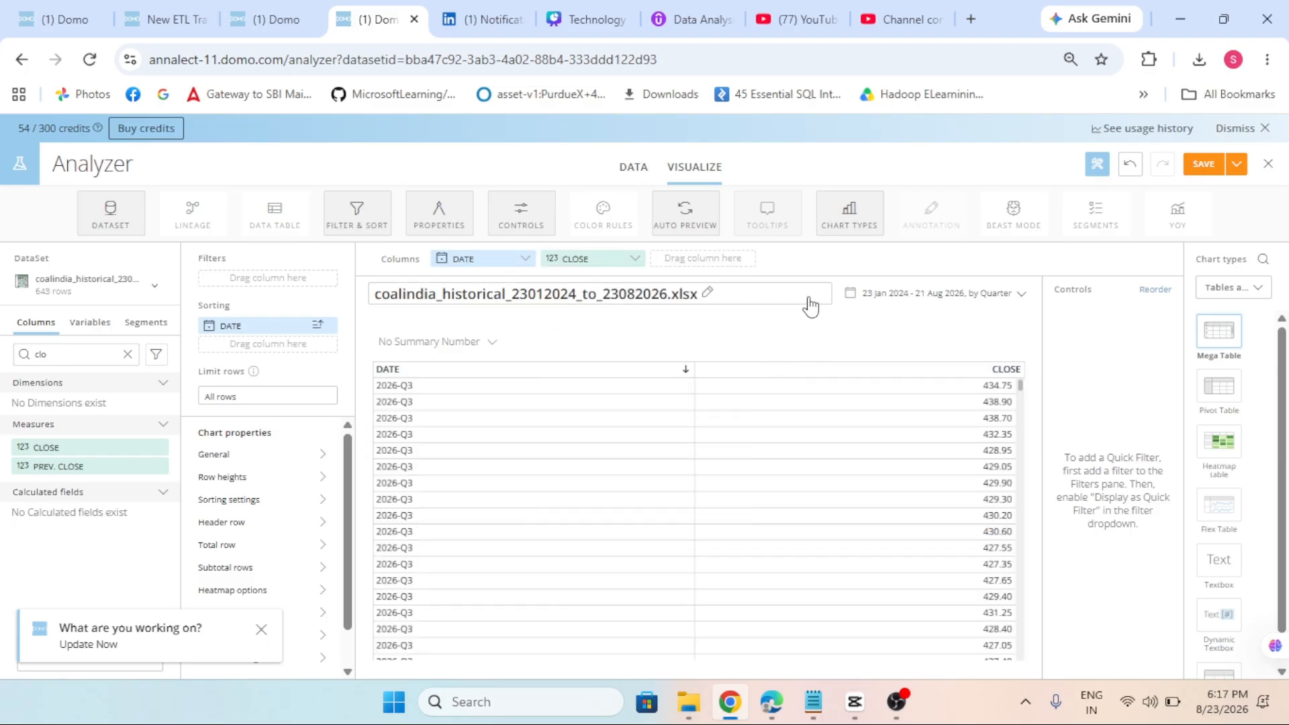
Step: Set the table's date grouping to Day
click(867, 296)
click(927, 384)
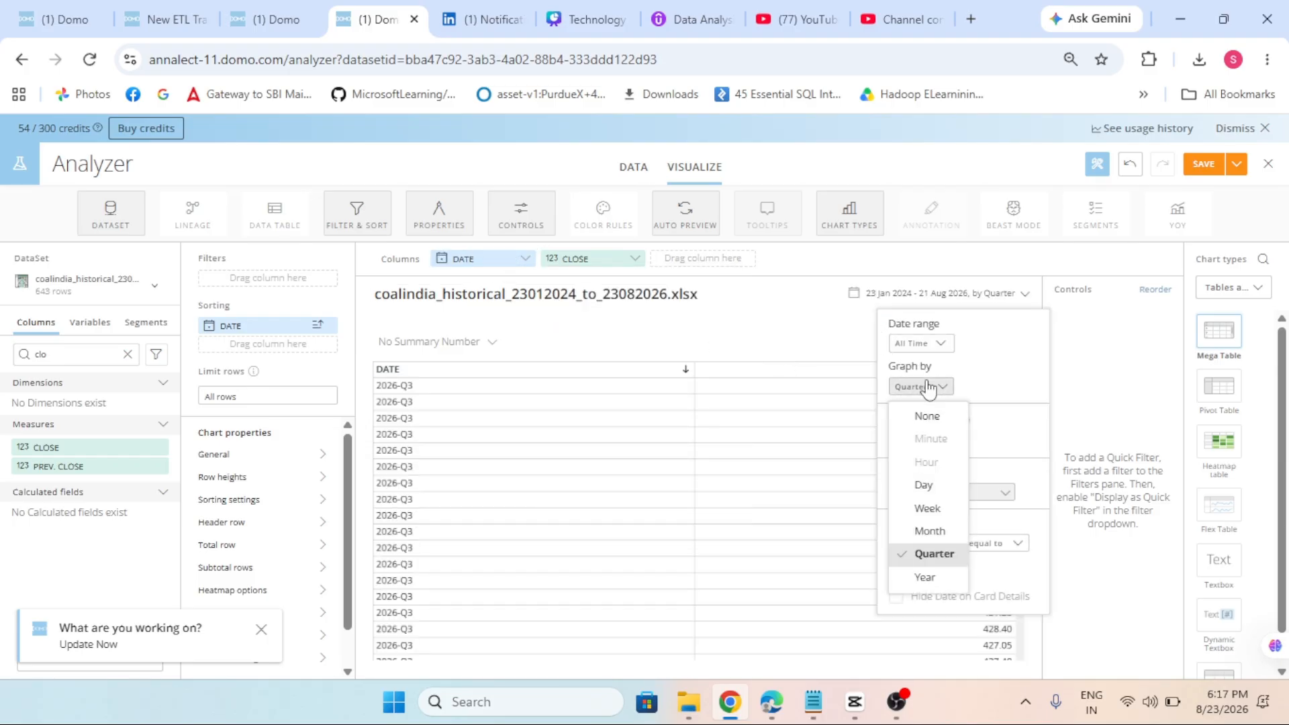
click(807, 340)
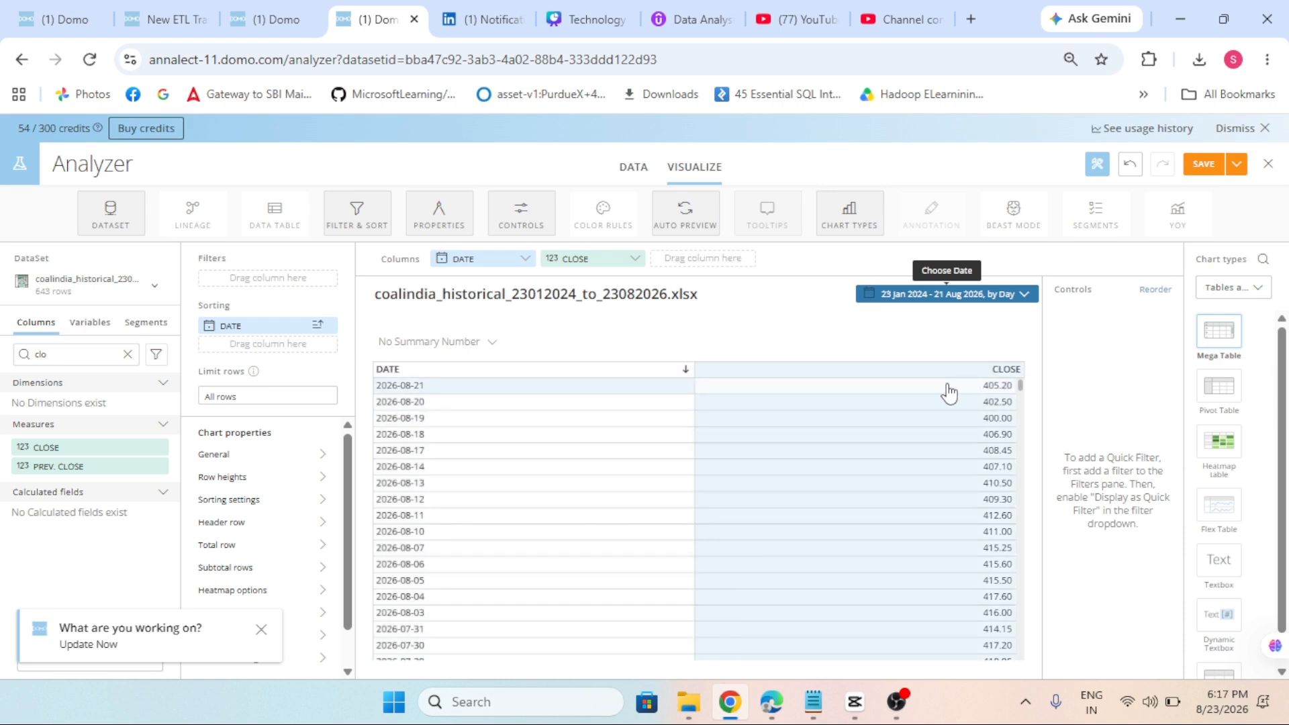
Step: Compare the close_prediction values in the close_value_prediction table with the actual CLOSE values in the historical table, date by date
click(285, 8)
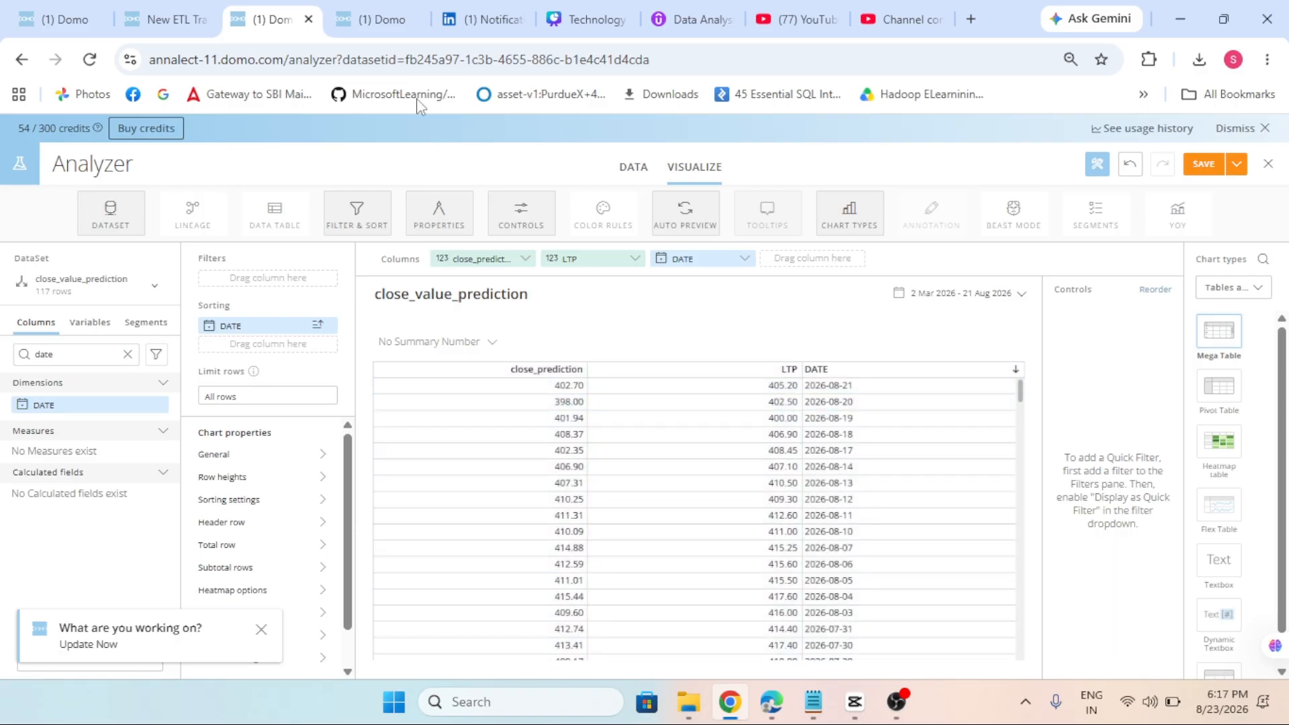
click(388, 19)
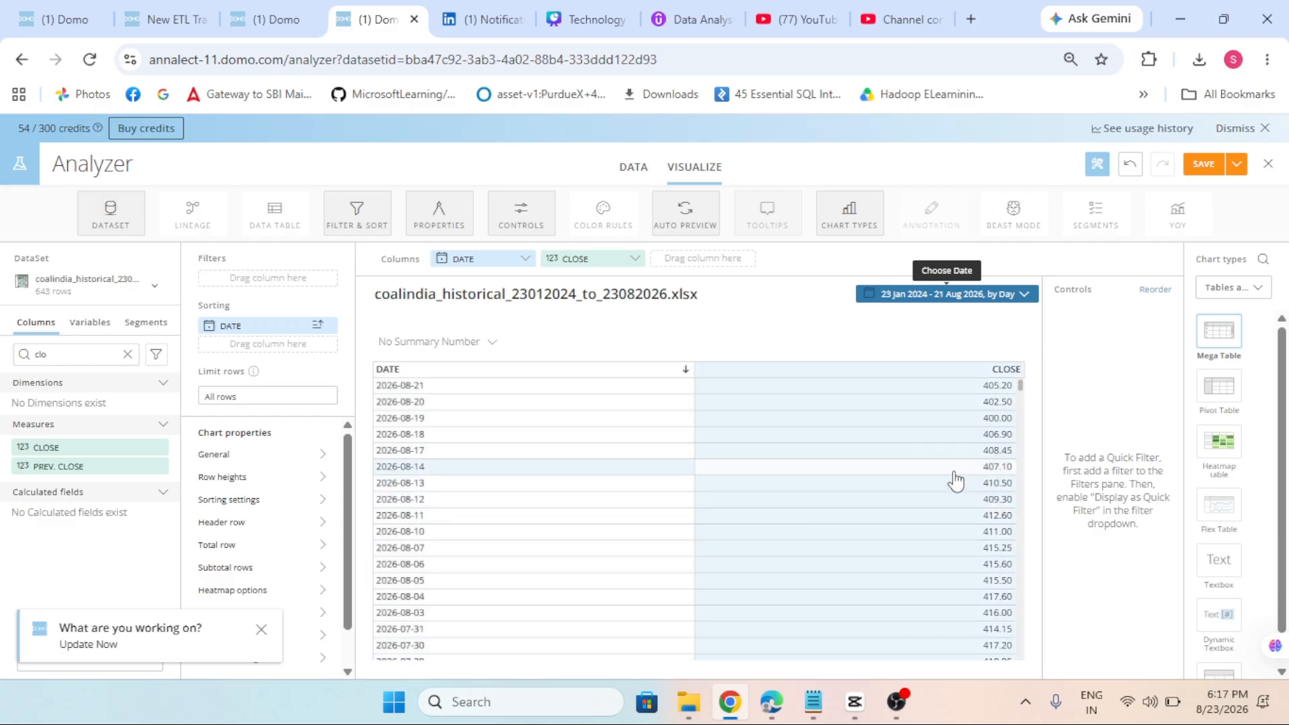
click(300, 18)
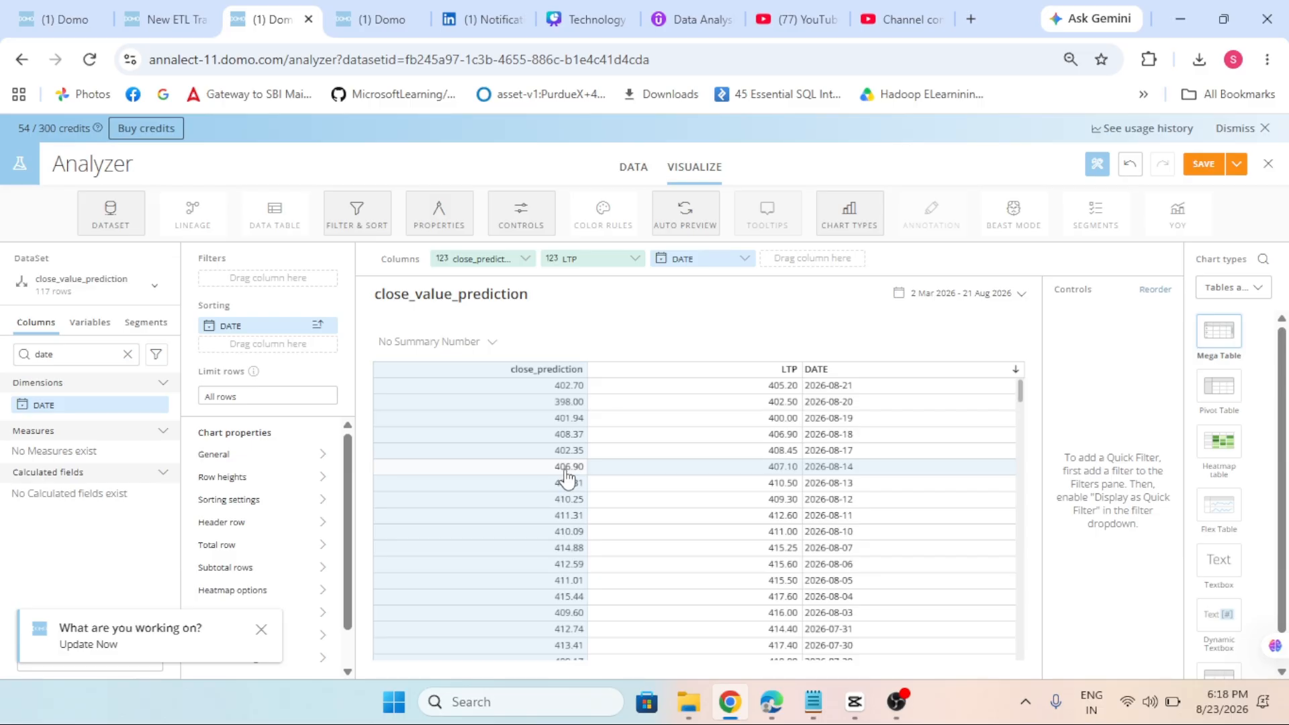
click(378, 9)
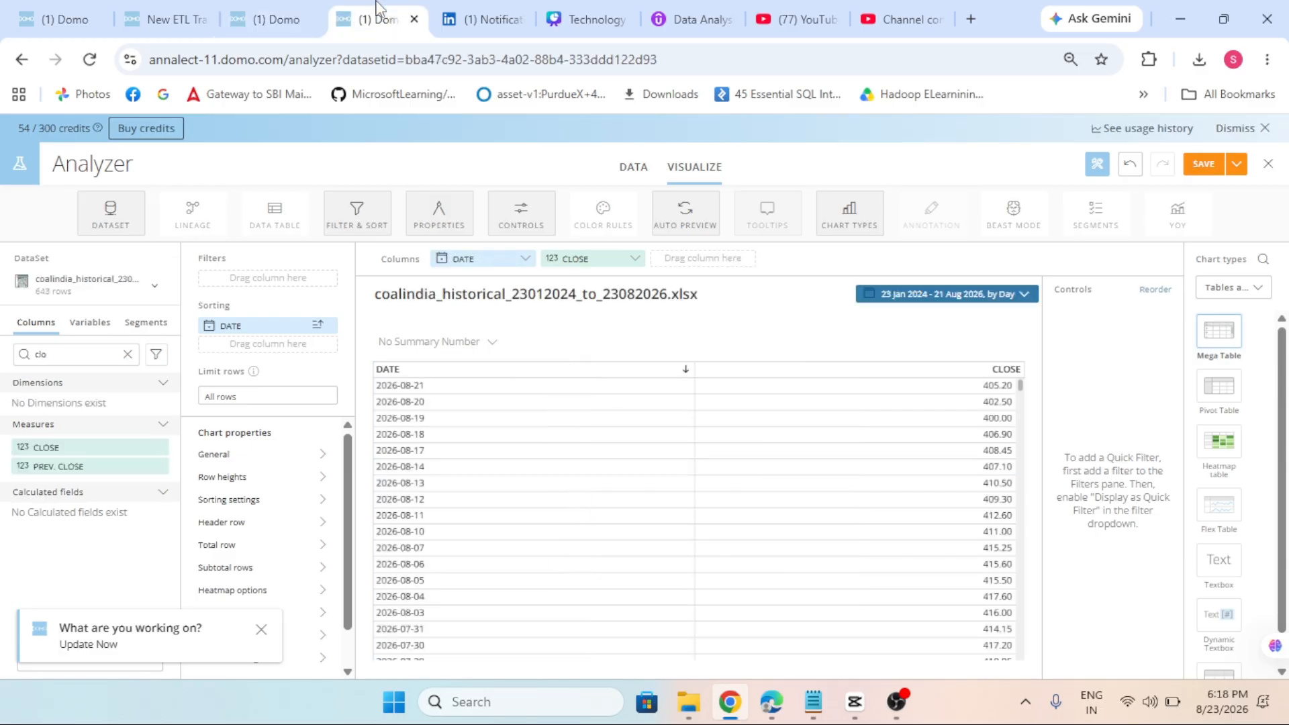
scroll(610, 519, down, 3)
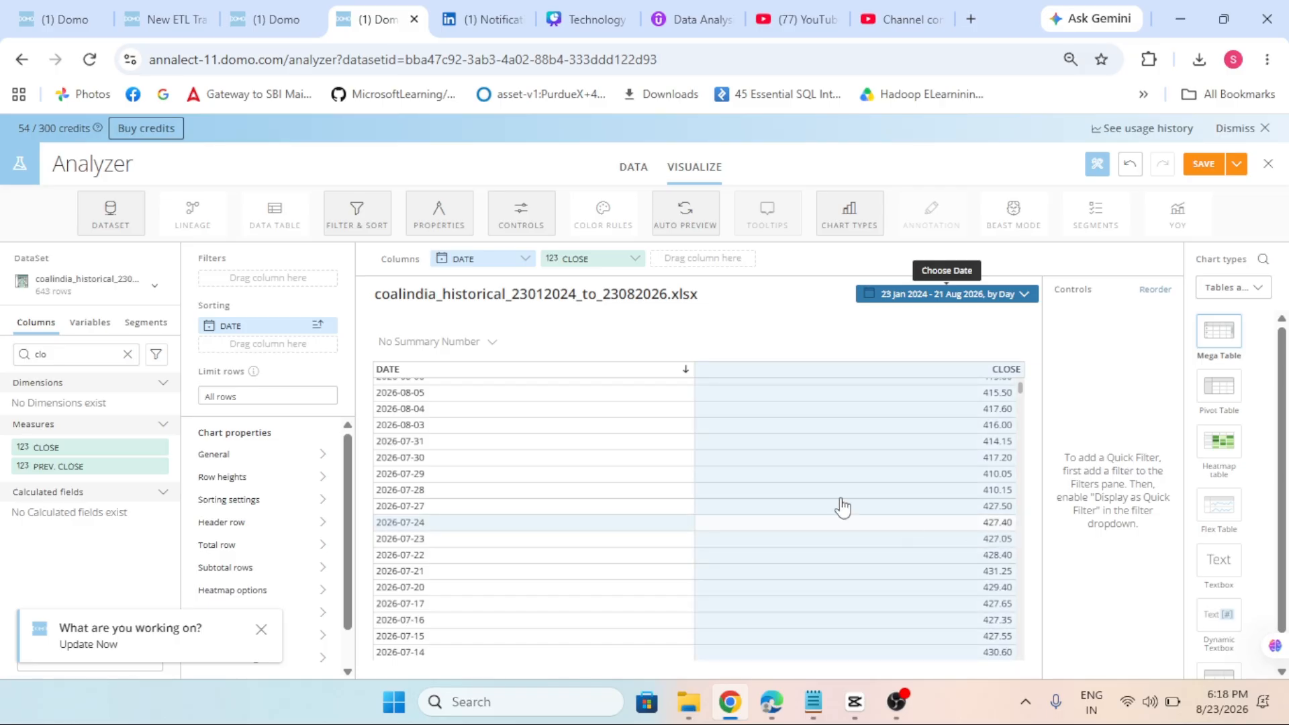
key(ctrl+shift+Tab)
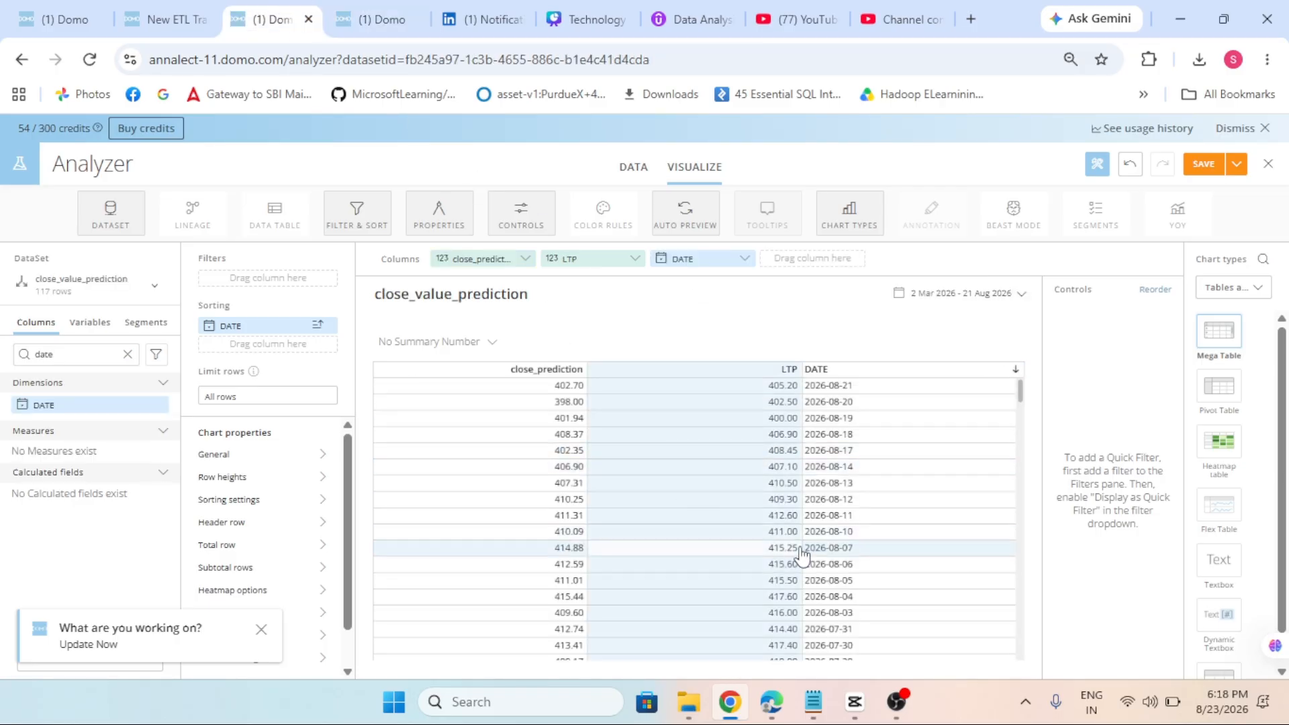
scroll(868, 511, down, 3)
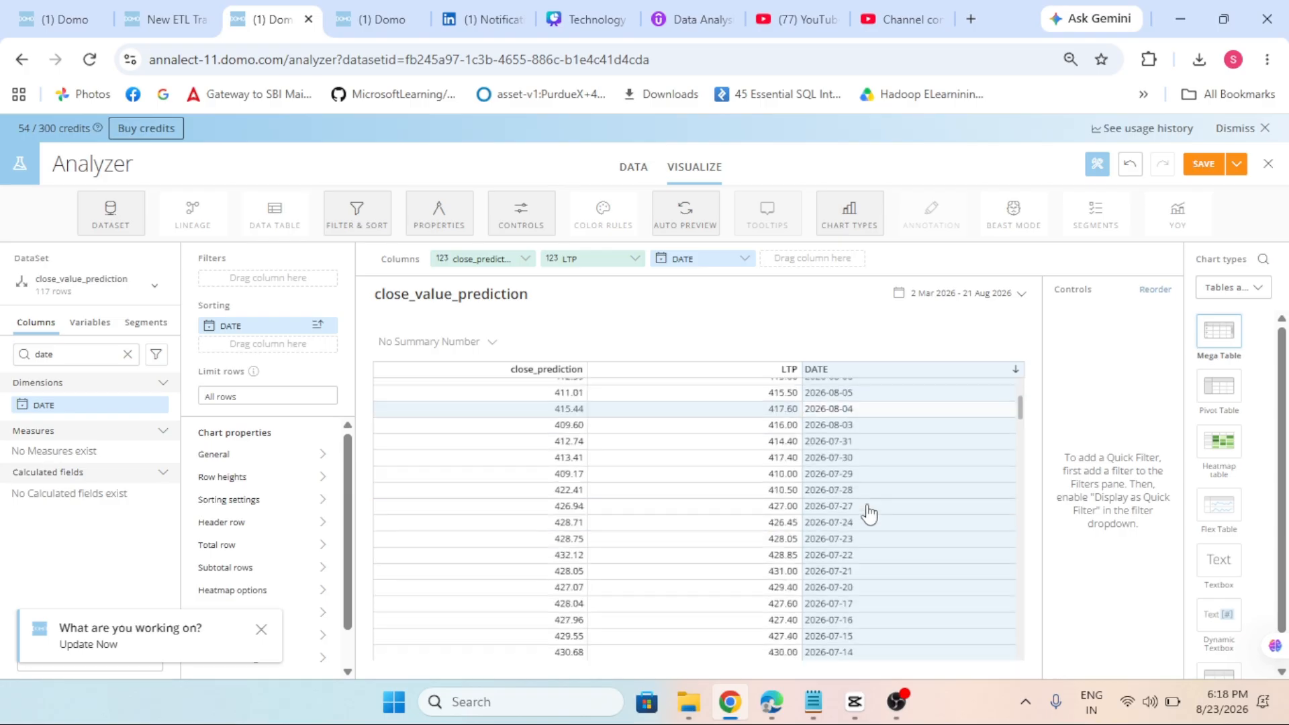